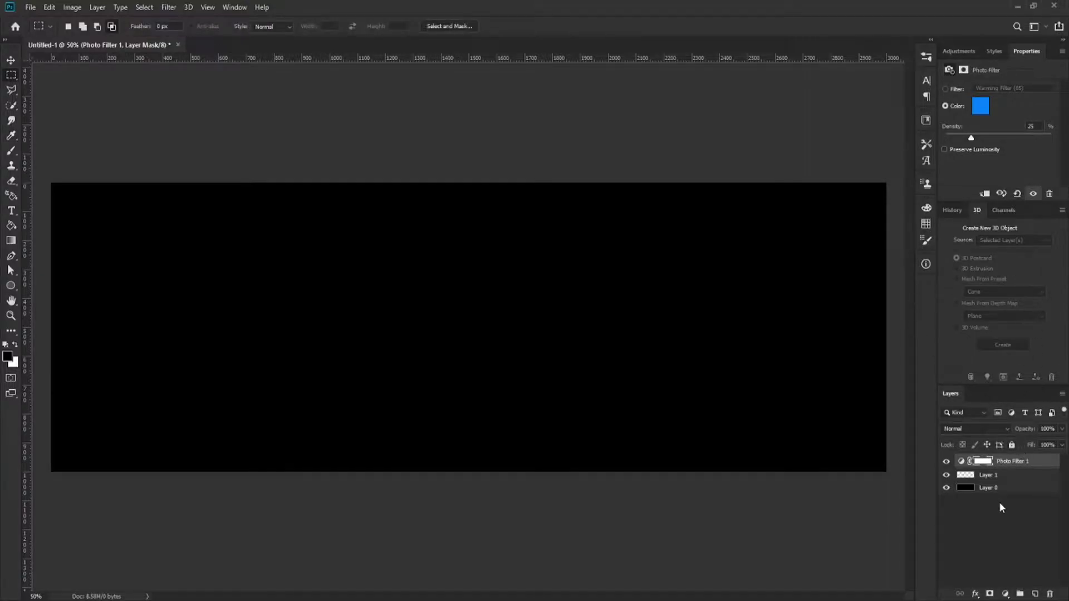
- Set the foreground colour to white and stamp the logo brush at 520 px in the canvas centre on Layer 1
left_click(997, 475)
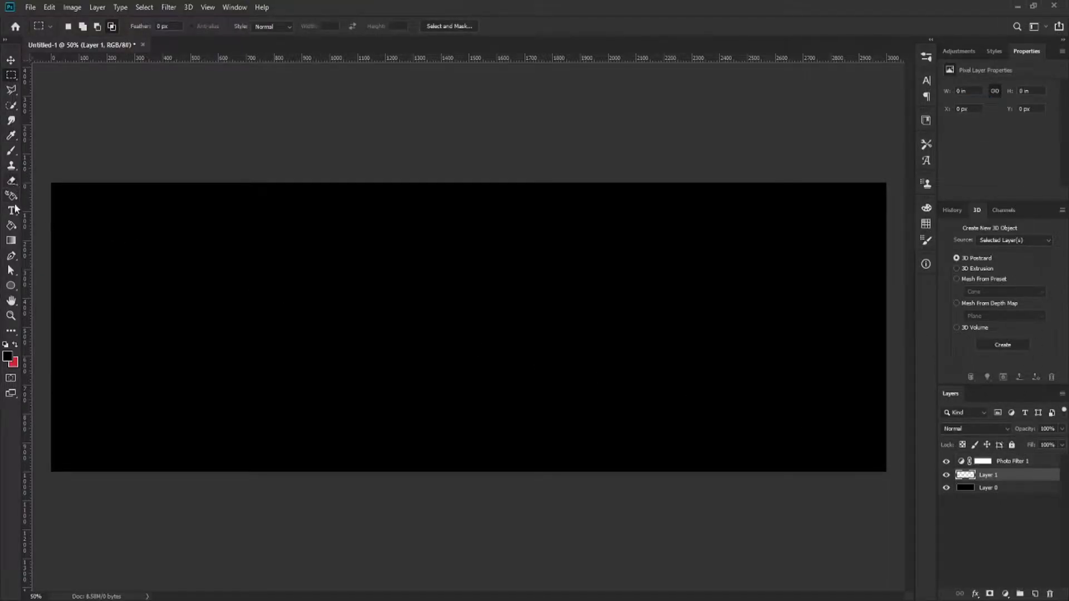
left_click(10, 151)
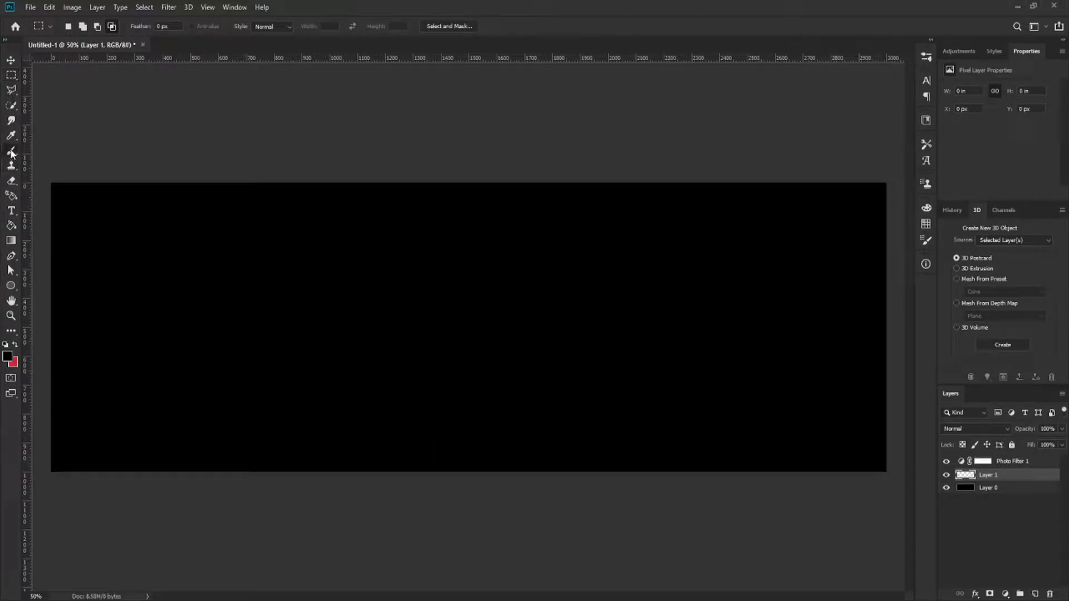
left_click(8, 356)
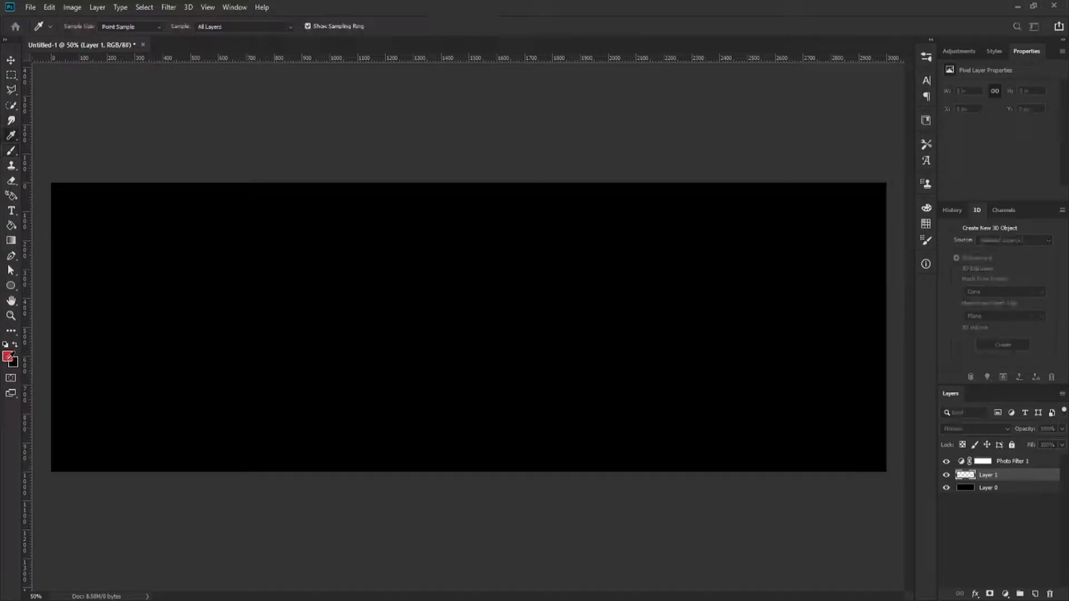
left_click(1018, 318)
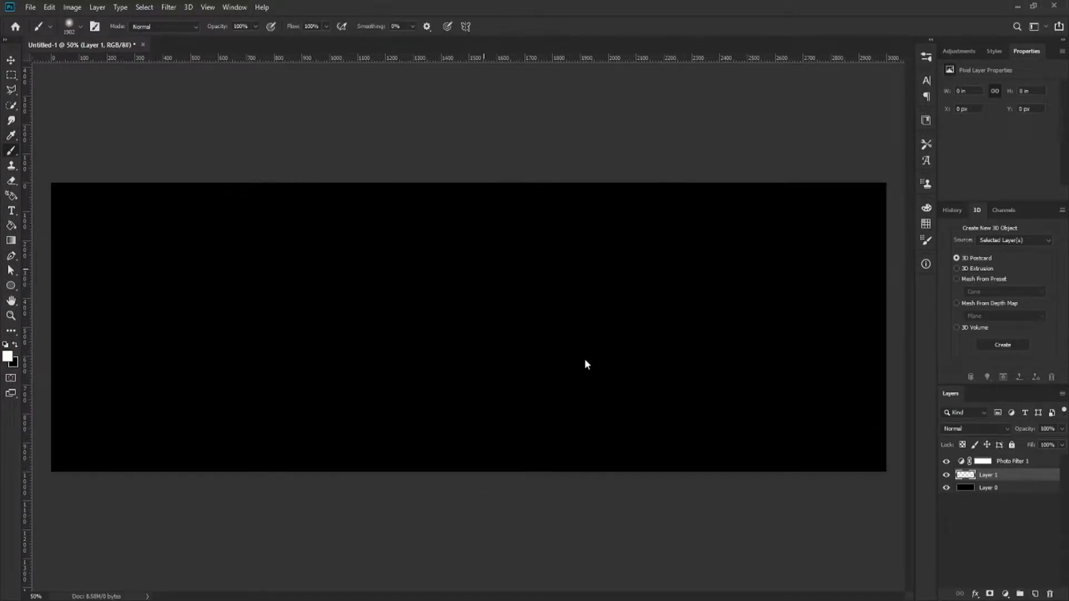
left_click(442, 319)
key("ctrl+z")
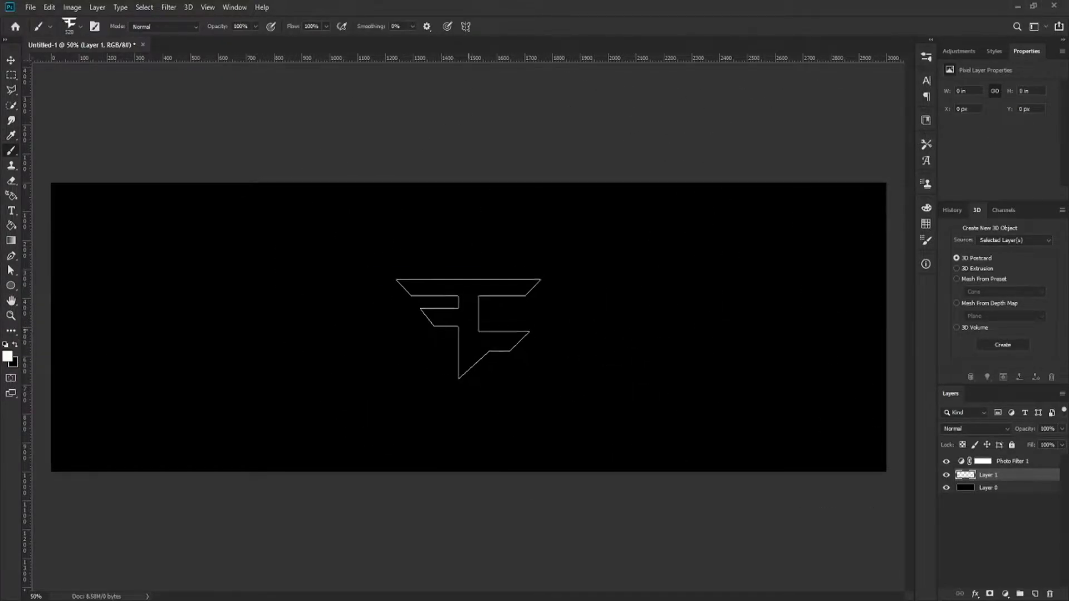
left_click(469, 329)
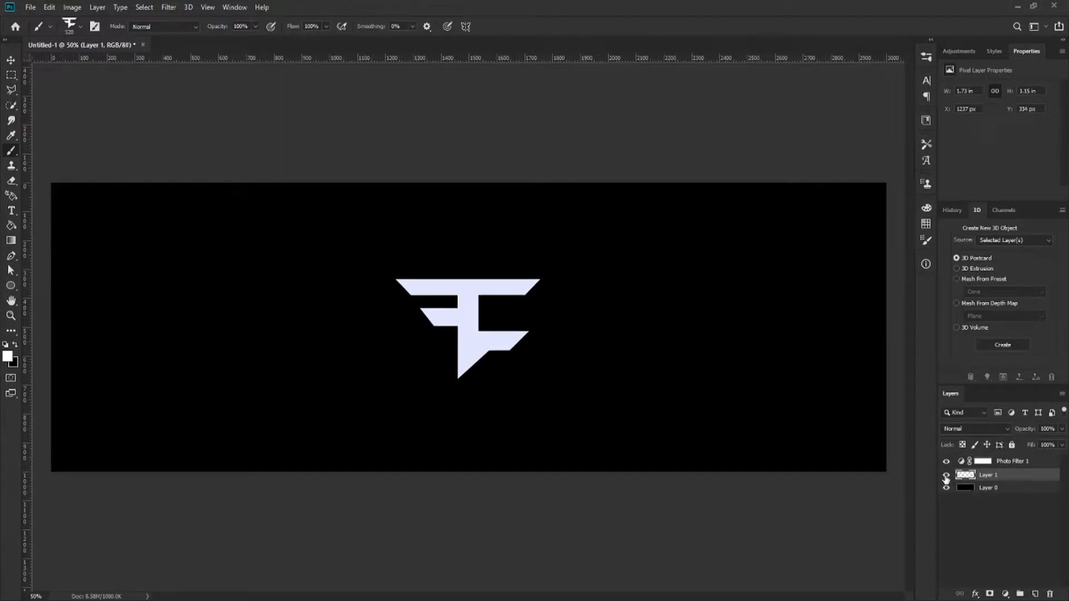
left_click(945, 476)
left_click(946, 477)
left_click(946, 476)
left_click(946, 476)
left_click(946, 476)
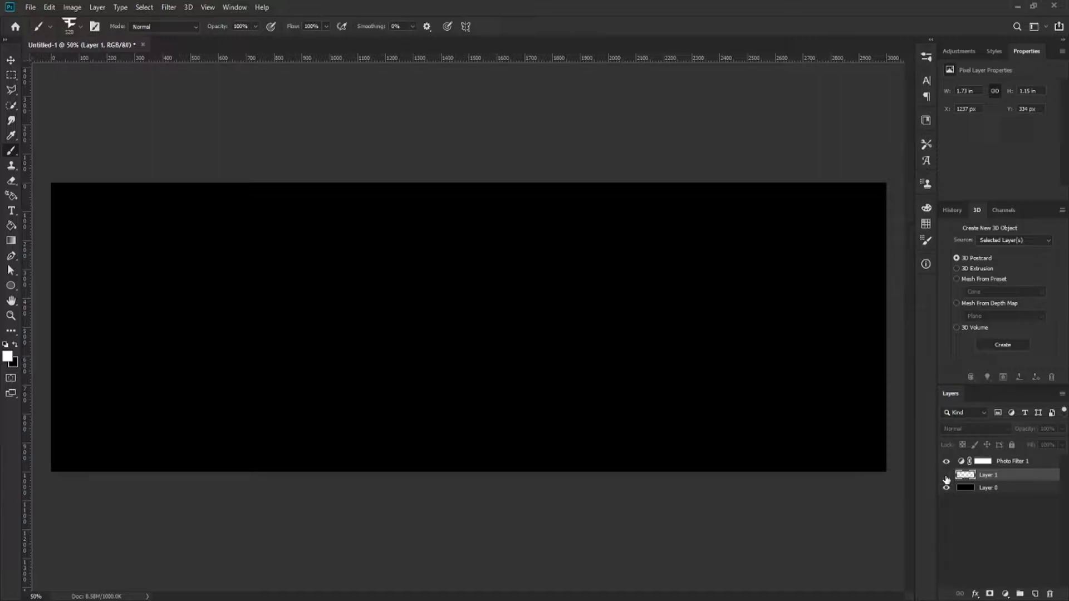
left_click(946, 475)
- Move the logo down about 22 px to sit nearer the vertical centre of the canvas
key("v")
scroll(434, 335, "up", 1)
mouse_move(501, 352)
left_mouse_down()
mouse_move(504, 366)
mouse_move(507, 357)
left_mouse_up()
scroll(509, 362, "down", 2)
scroll(510, 362, "up", 2)
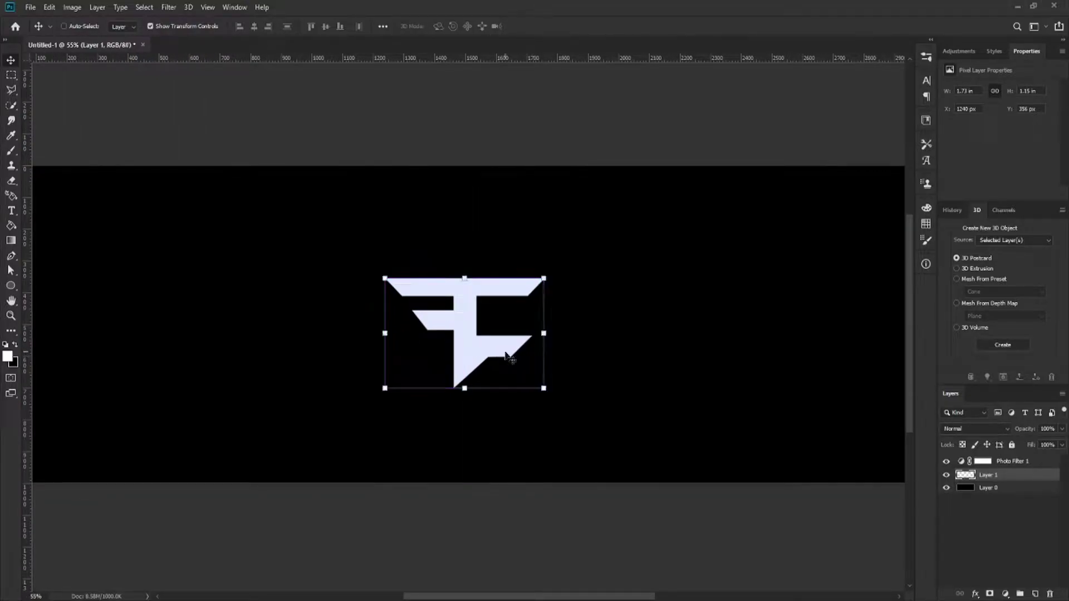
left_click(11, 78)
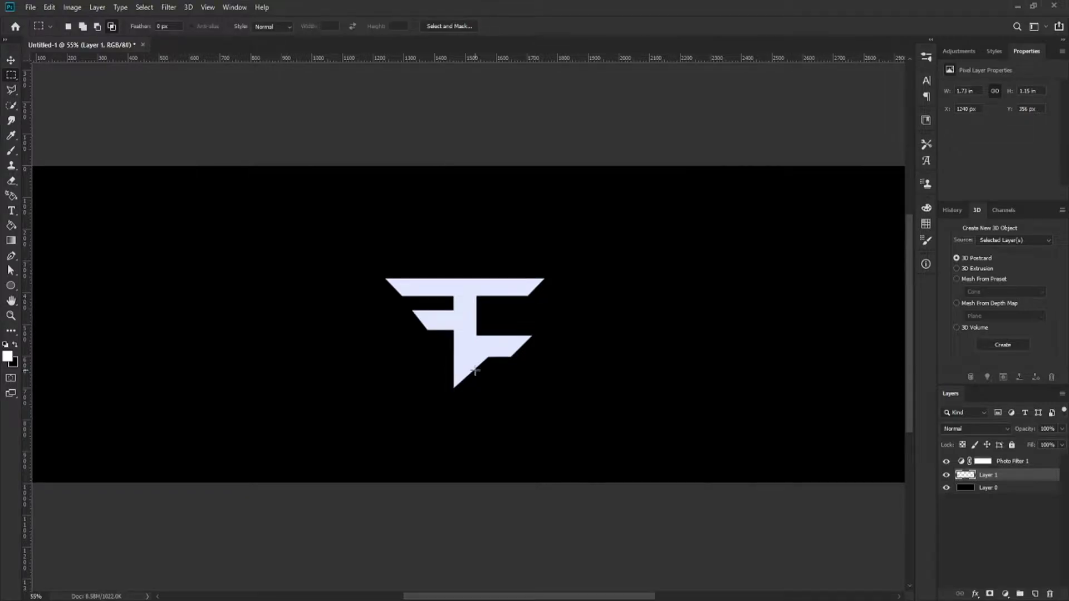
- Add a new layer above the black Layer 0 and rename the logo's layer to "faze logo"
left_click(975, 489)
left_click(1034, 594)
double_click(986, 477)
key("Return")
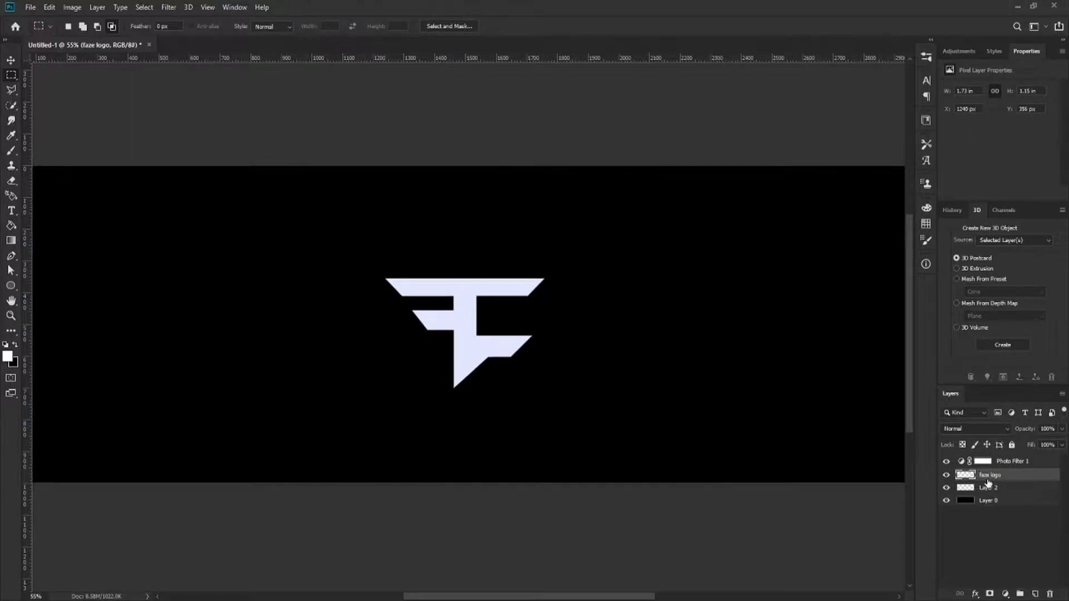
- Set the foreground colour to red and draw an S-shaped Pen path across the banner behind the logo with Layer 2 selected
left_click(989, 491)
key("i")
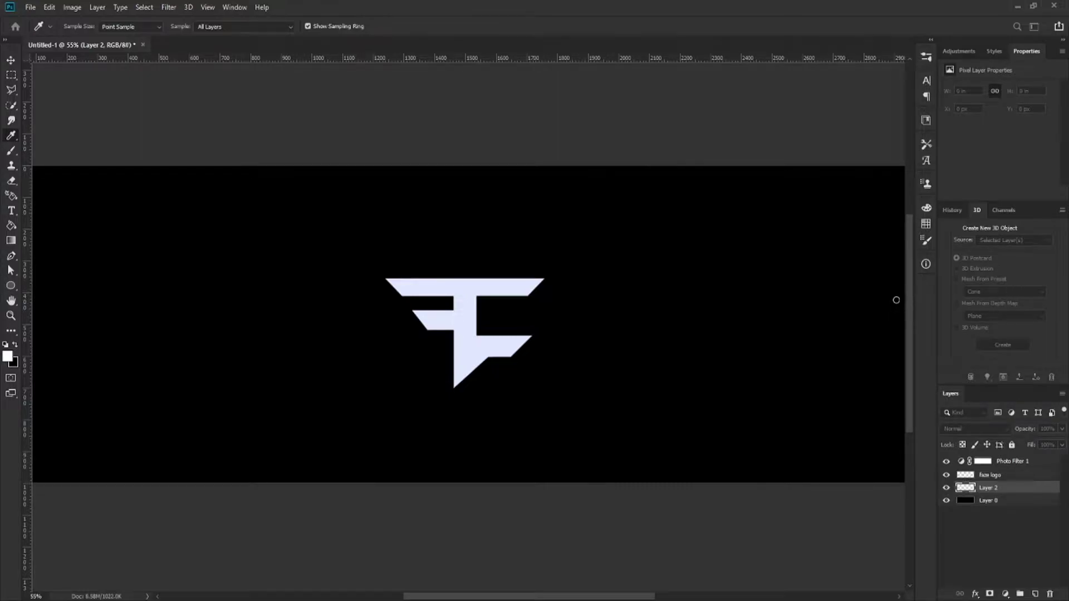
key("p")
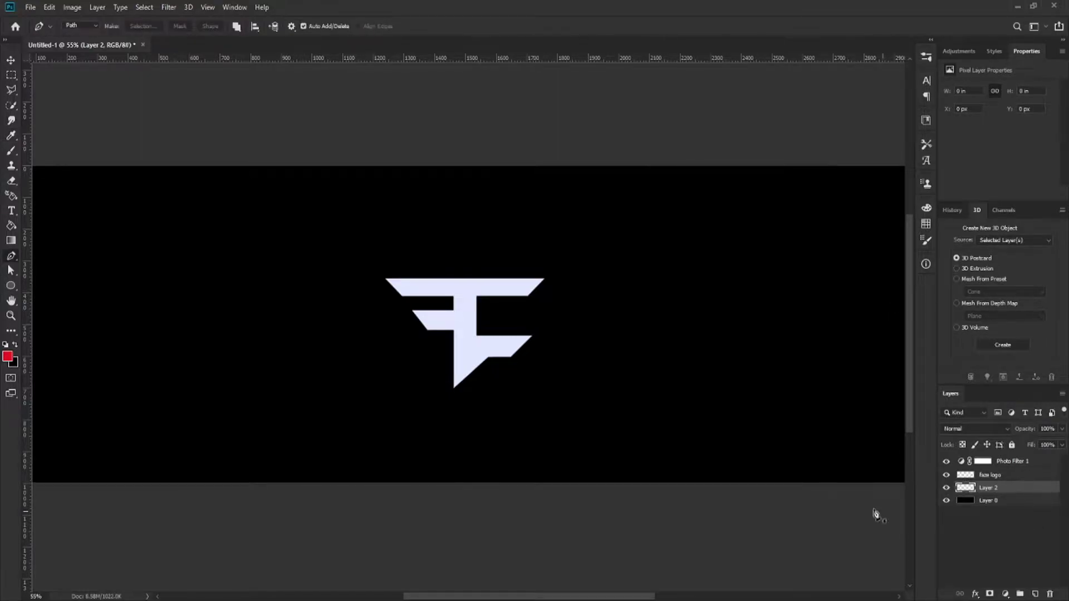
scroll(327, 339, "down", 4)
scroll(327, 339, "up", 2)
scroll(100, 256, "down", 2)
left_click(136, 301)
left_click_drag(414, 311, 574, 455)
left_click_drag(756, 237, 835, 71)
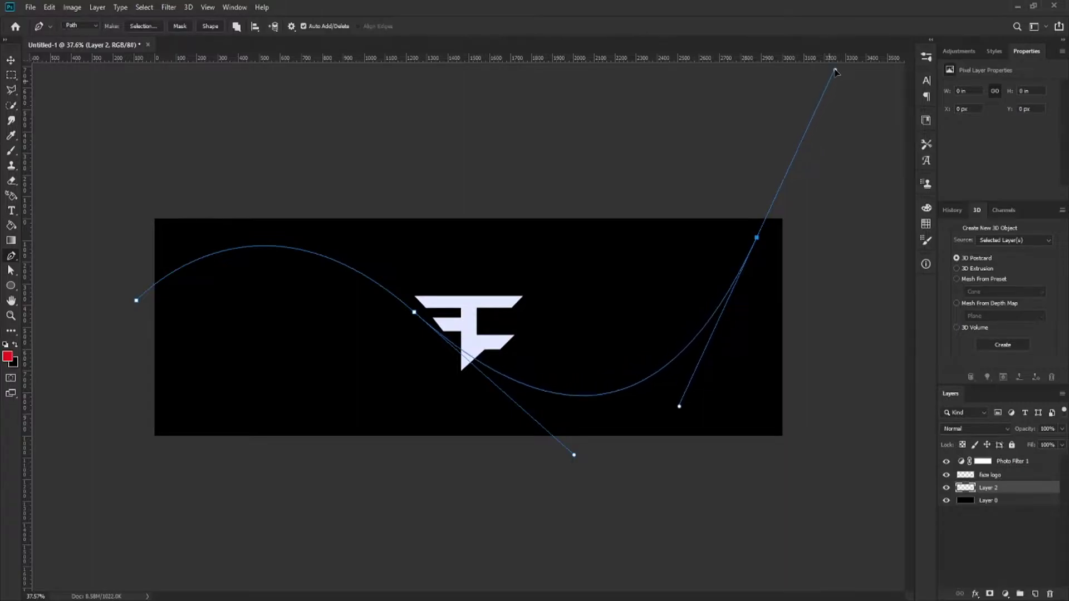
- Close the wave path by routing it outside the canvas around its lower part, and convert it to a selection
left_click(809, 196)
left_click(841, 323)
left_click(845, 405)
left_click(826, 462)
left_click(820, 478)
left_click(698, 479)
left_click(440, 472)
left_click(230, 490)
left_click(123, 456)
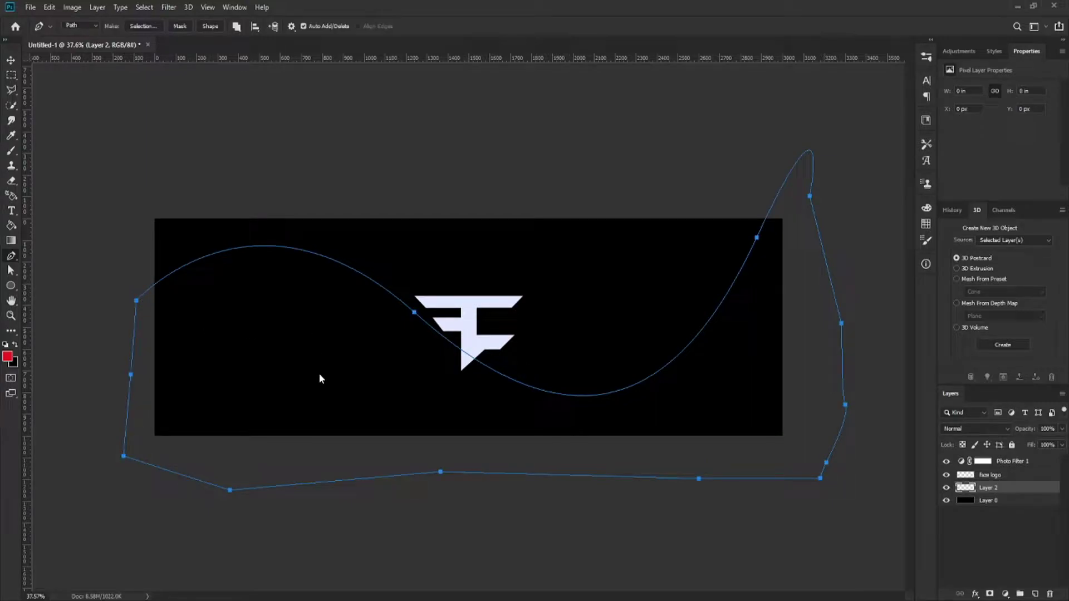
key("ctrl+Return")
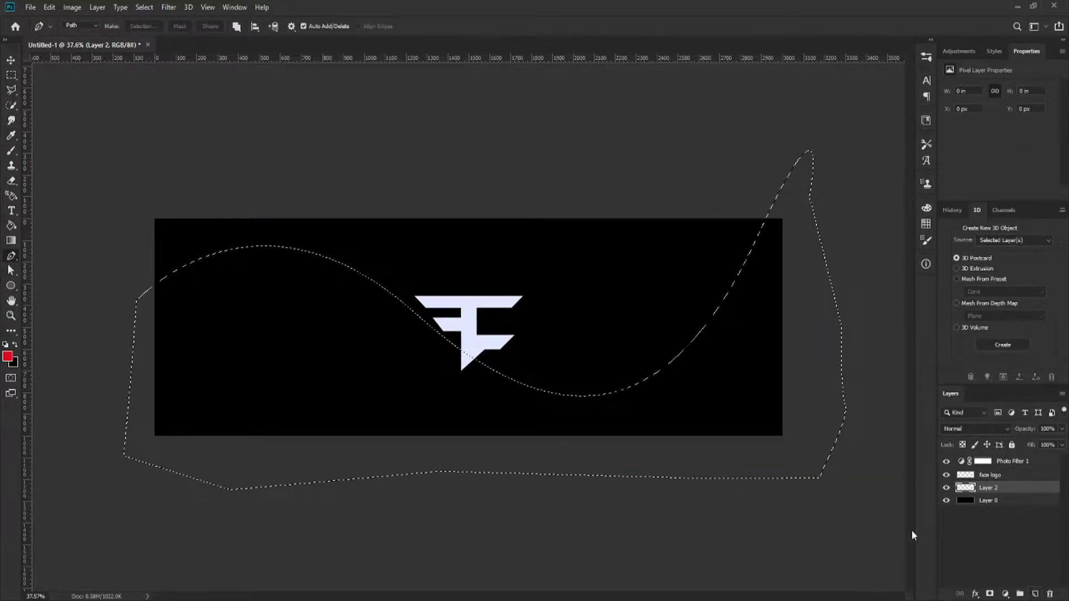
- Paint a soft red glow along the selection's curved upper edge on Layer 2 with a large soft round brush
left_click(11, 150)
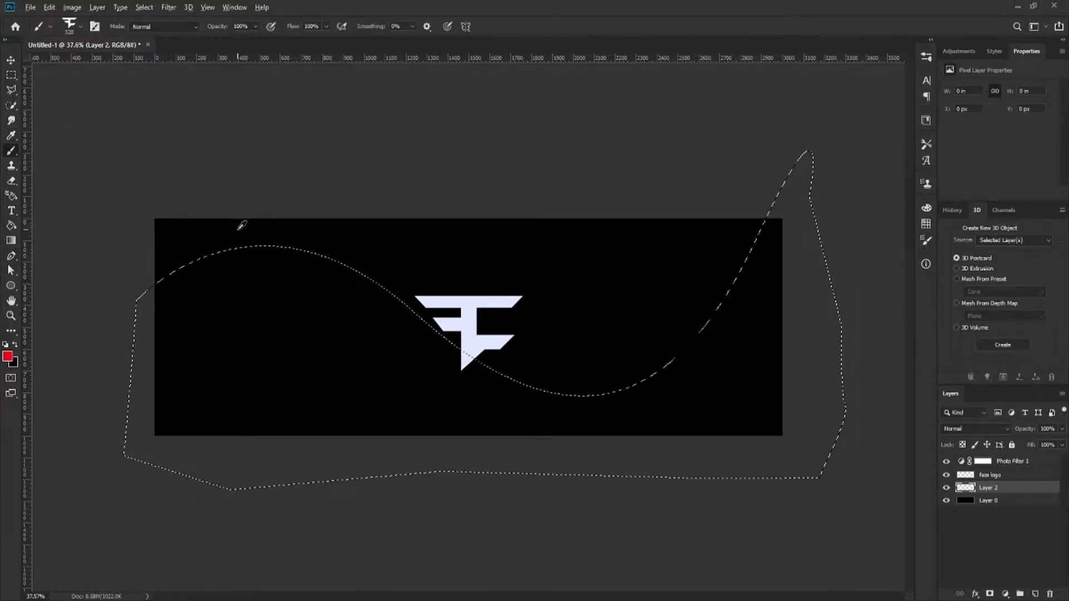
left_click(344, 323)
left_click_drag(223, 219, 297, 212)
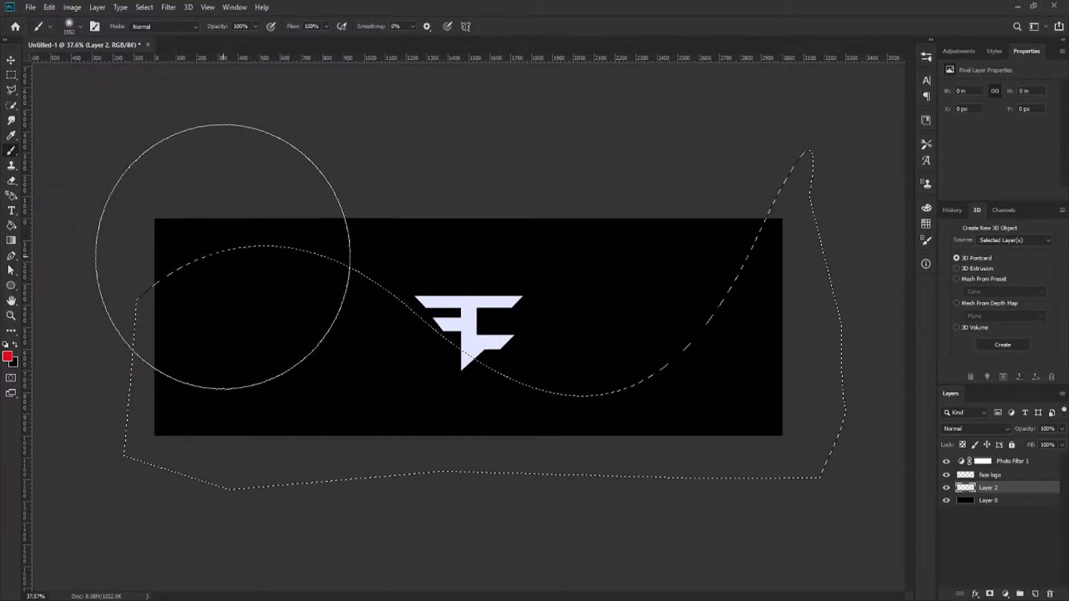
left_click_drag(399, 251, 333, 251)
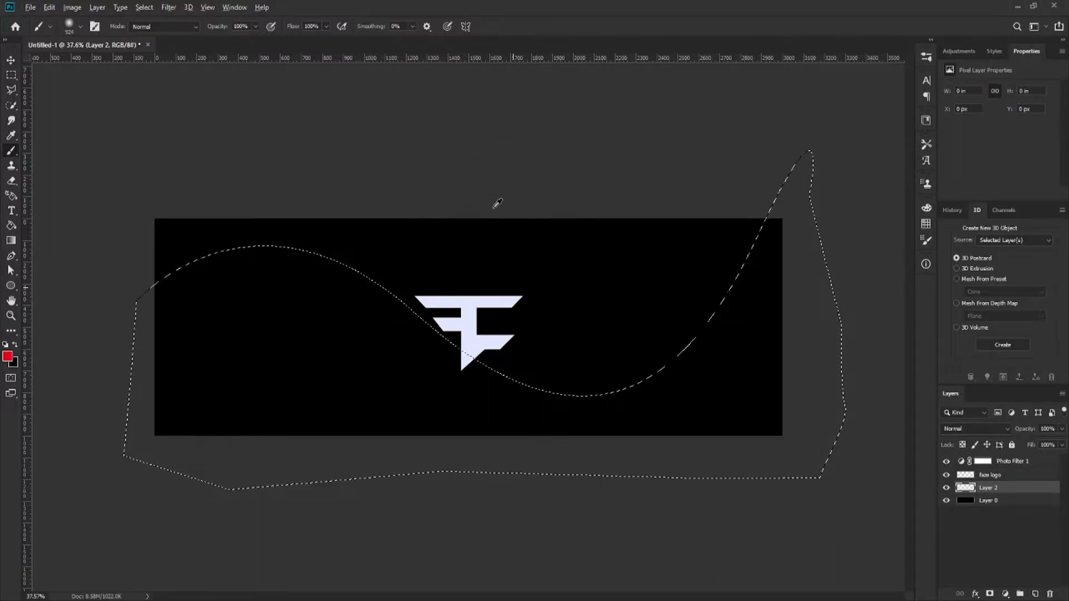
left_click_drag(514, 240, 530, 240)
left_click_drag(388, 222, 408, 219)
mouse_move(486, 266)
left_mouse_down()
mouse_move(409, 281)
mouse_move(487, 296)
mouse_move(369, 302)
mouse_move(526, 313)
left_mouse_up()
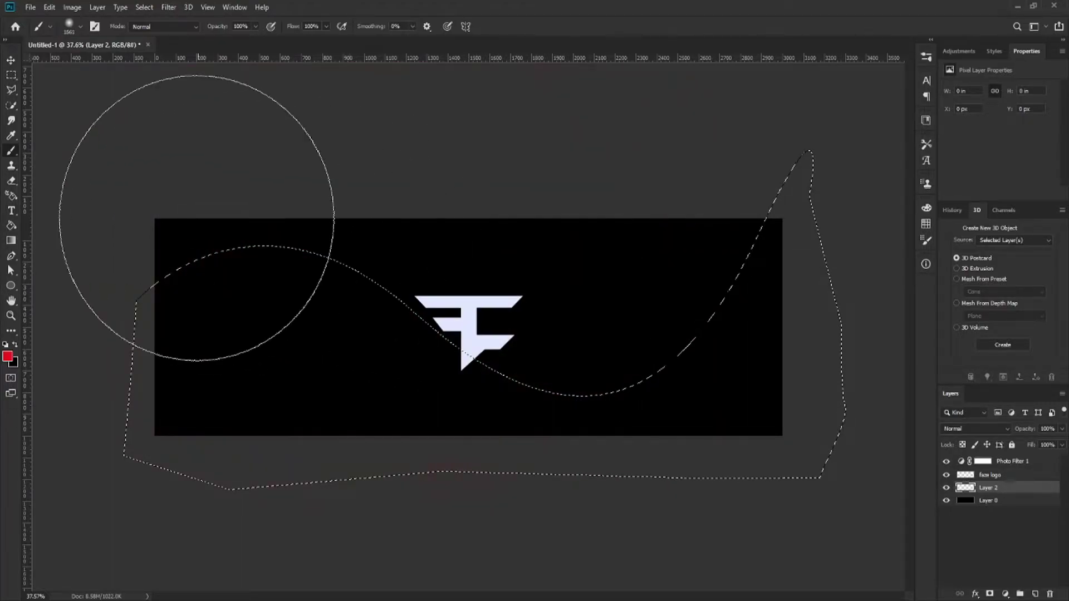
scroll(175, 157, "down", 4)
mouse_move(202, 184)
left_mouse_down()
mouse_move(271, 160)
mouse_move(308, 161)
left_mouse_up()
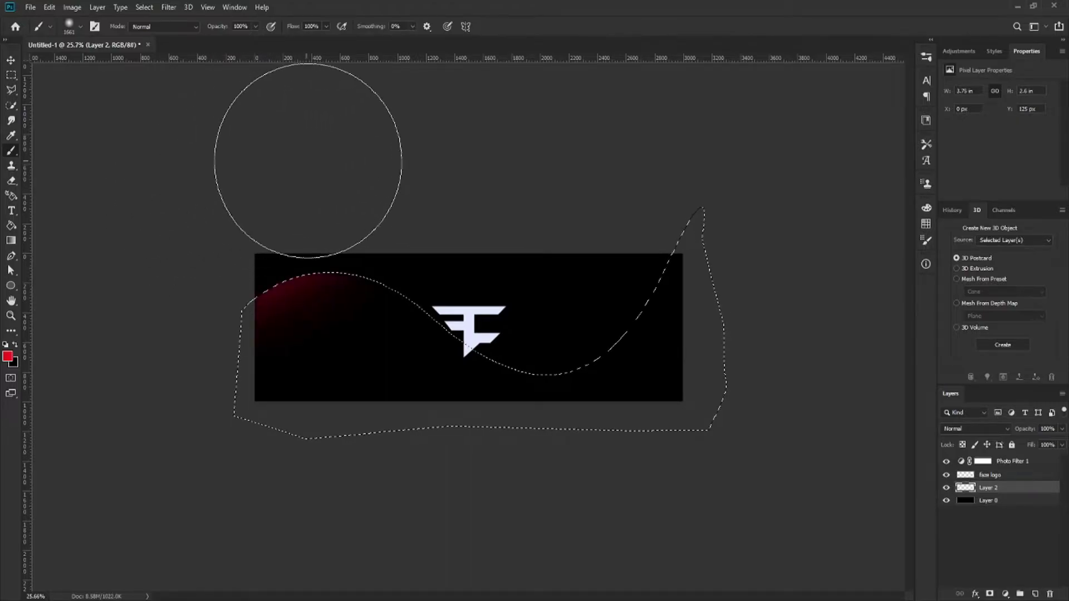
left_click_drag(516, 268, 560, 268)
left_click(411, 170)
mouse_move(517, 190)
left_mouse_down()
mouse_move(511, 160)
mouse_move(525, 172)
mouse_move(357, 131)
left_mouse_up()
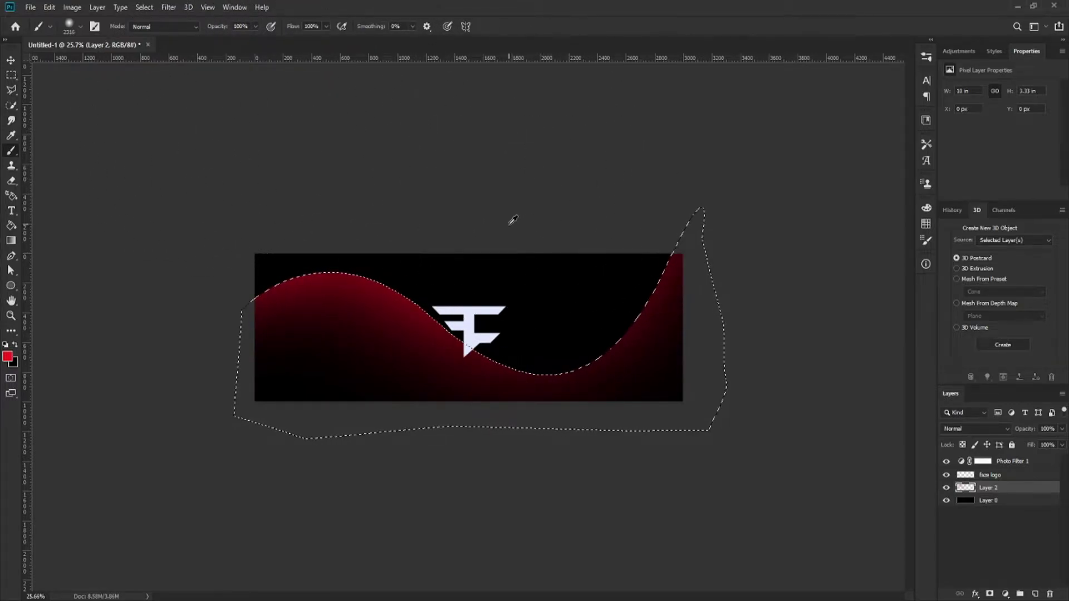
left_click_drag(558, 278, 487, 277)
left_click_drag(542, 268, 549, 268)
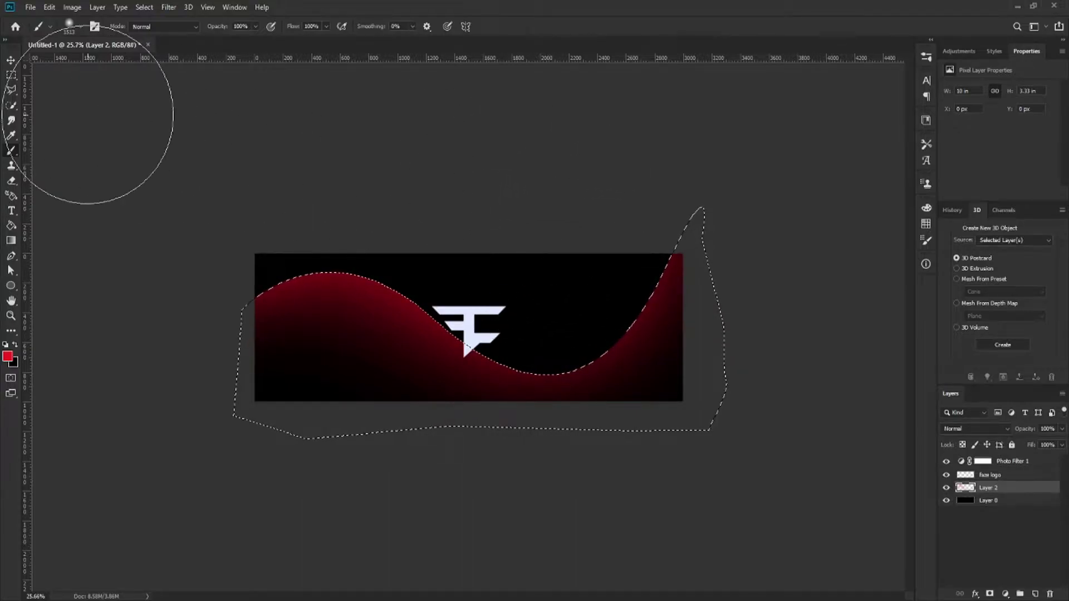
key("m")
key("ctrl+d")
scroll(490, 362, "up", 3)
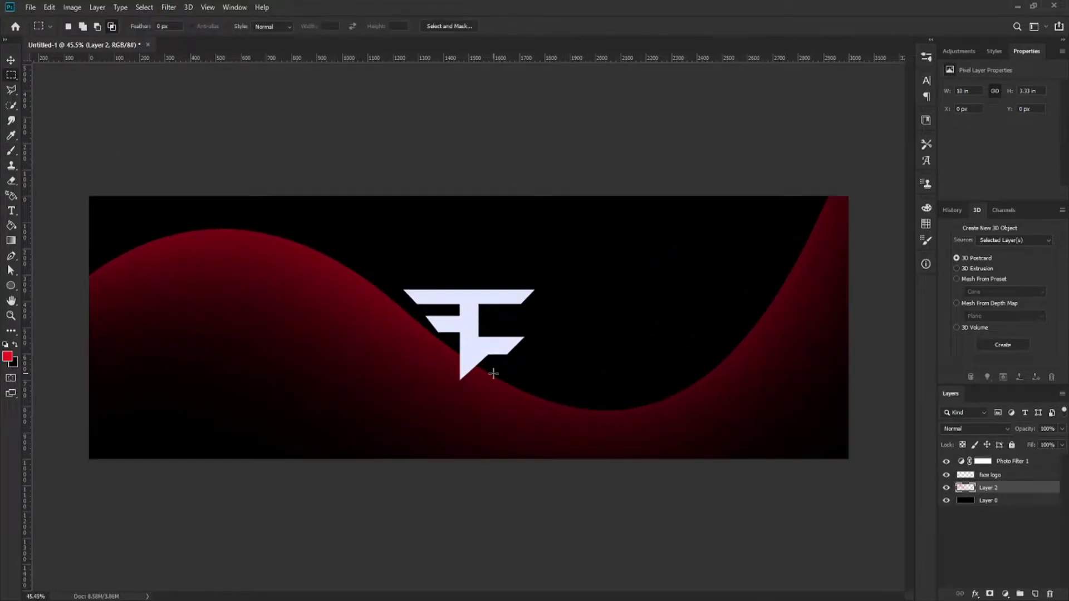
key("ctrl+plus")
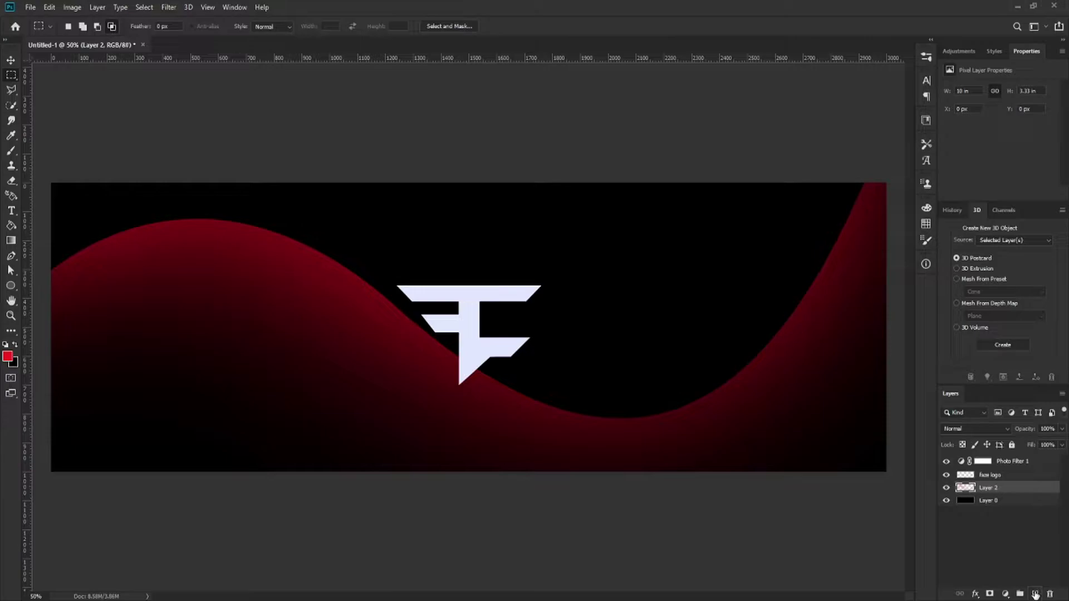
key("ctrl+z")
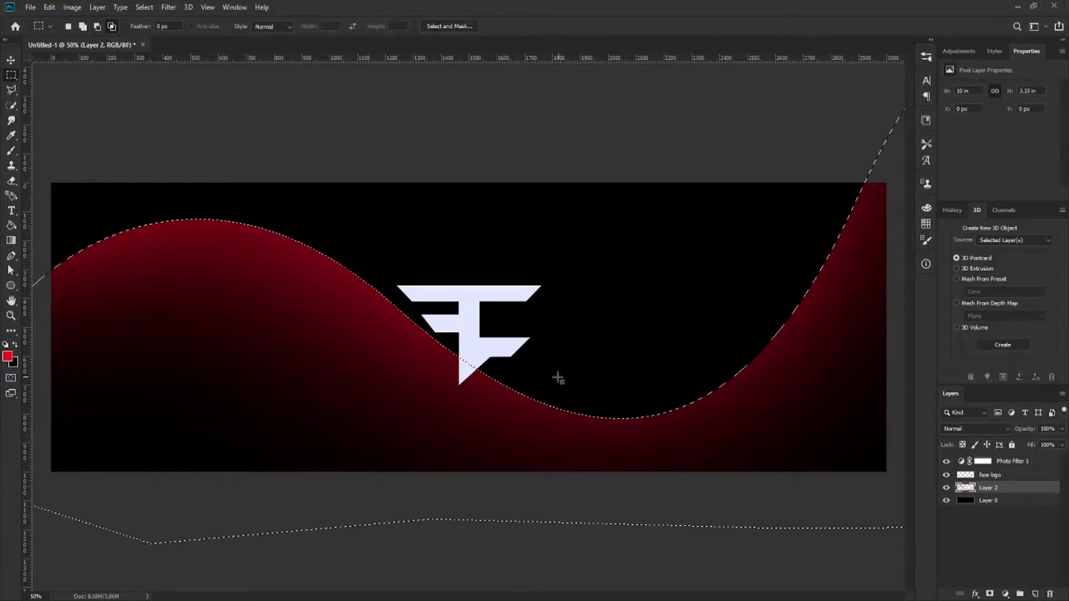
- Add a new layer above Layer 2, fill the wave selection with the red foreground colour, and deselect
scroll(551, 380, "down", 2)
left_click(1035, 593)
scroll(1035, 593, "up", 1)
key("ctrl+shift+d")
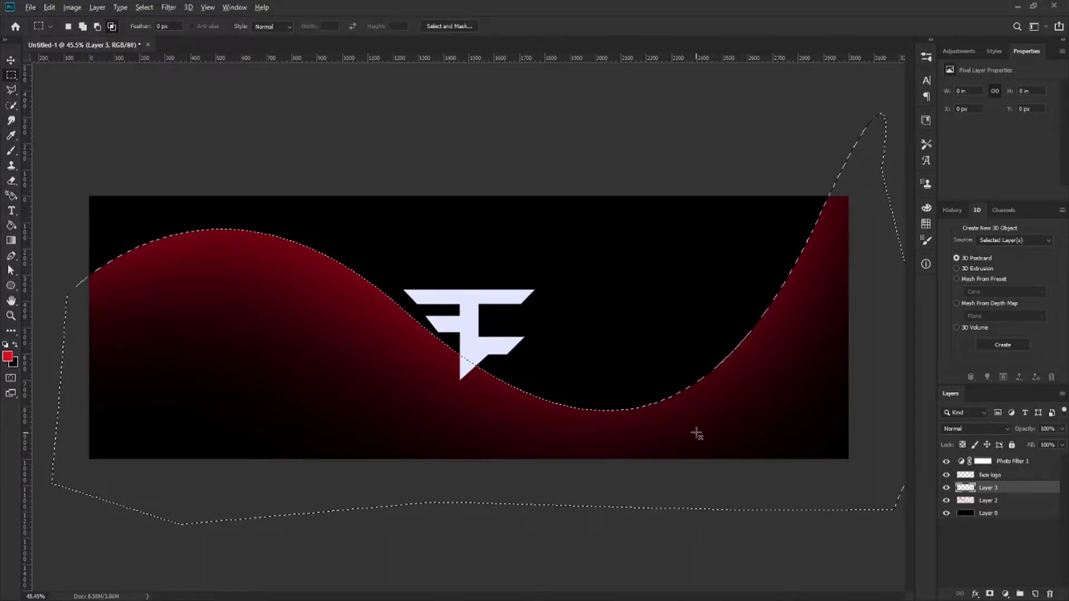
key("alt+BackSpace")
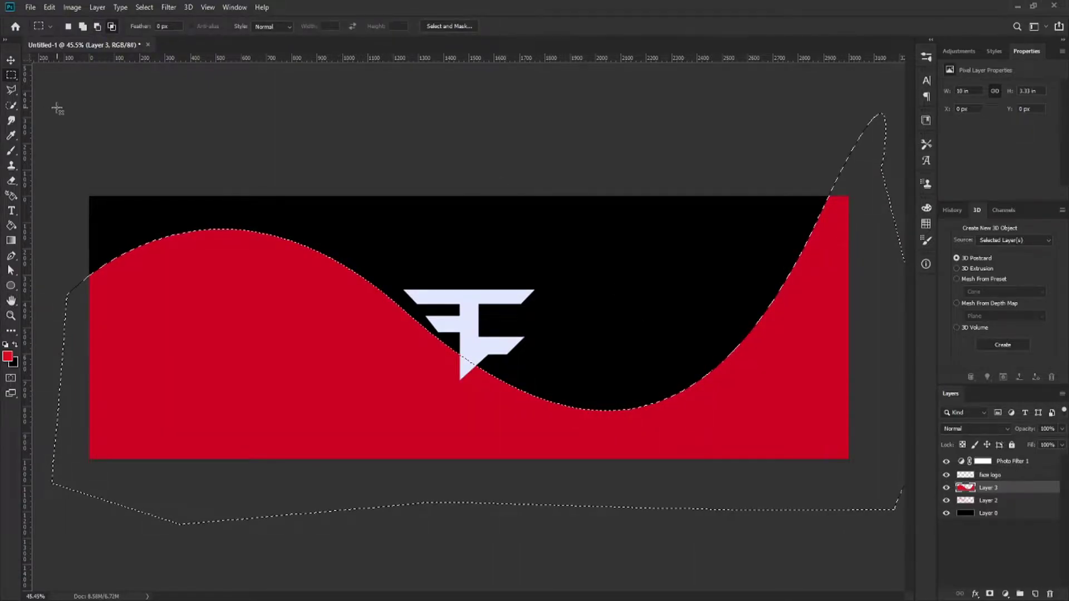
key("ctrl+d")
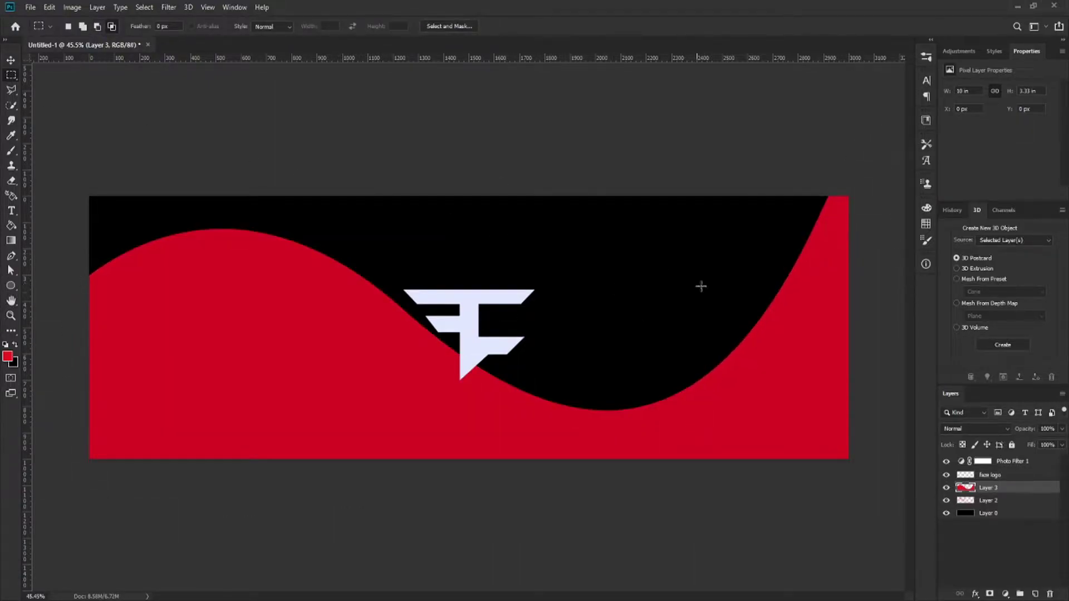
- Hide the solid red wave layer, move it below Layer 2, and rename it "shape"
left_click(946, 488)
left_click_drag(983, 489, 988, 504)
double_click(989, 500)
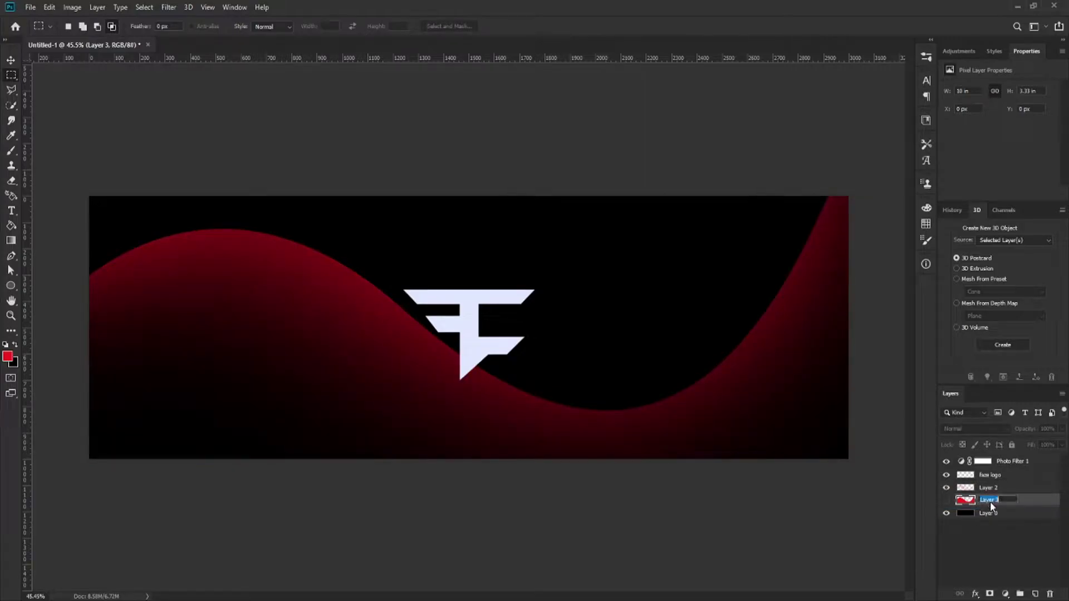
type("shape")
key("Return")
- Load the hidden shape layer's outline as a selection and add a new layer above Layer 2
left_click(946, 488)
left_click(971, 489)
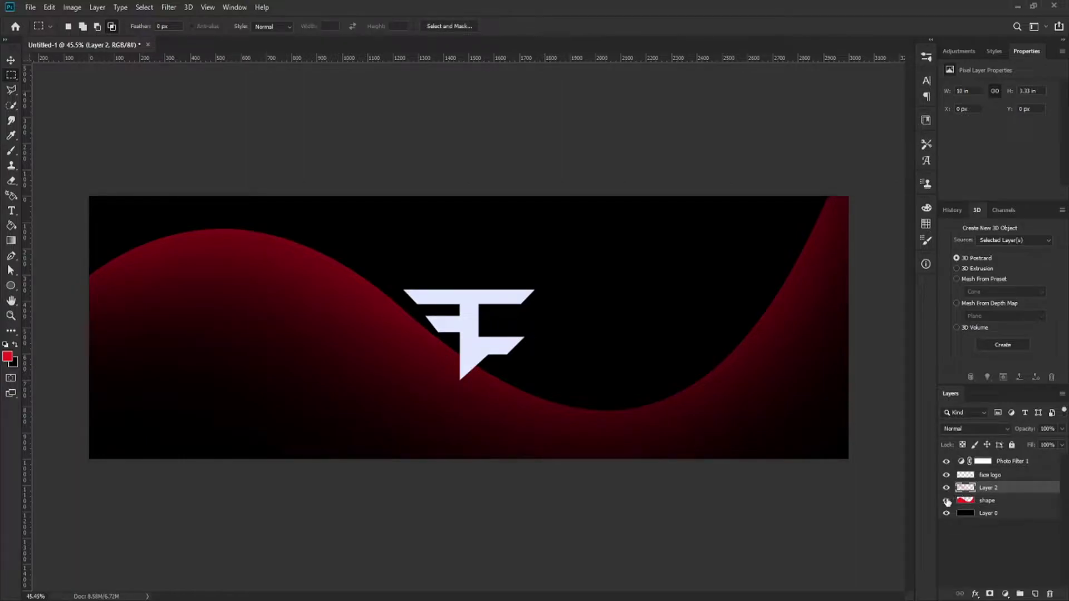
left_click(947, 501)
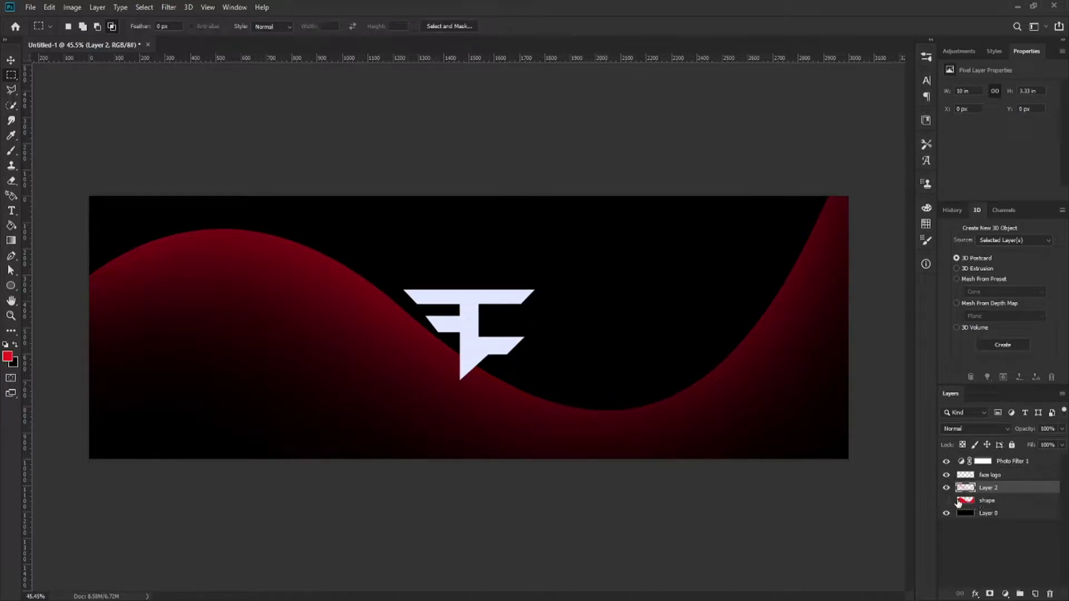
left_click_drag(978, 505, 969, 508)
left_click(1034, 593)
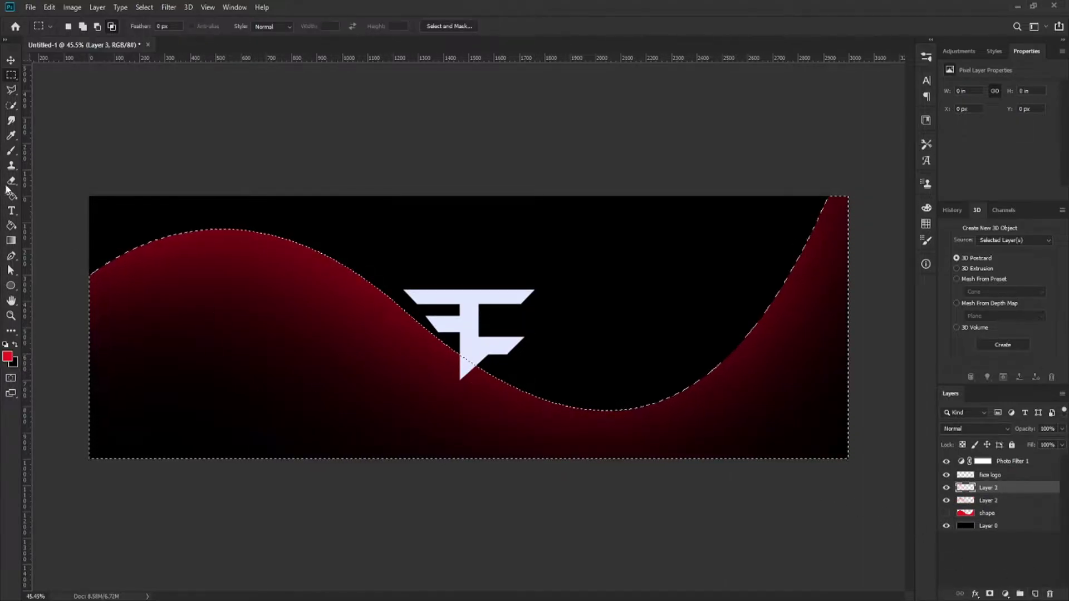
- Paint a soft white highlight along the wave's upper edge on Layer 3, using a large soft round brush
left_click(15, 158)
key("i")
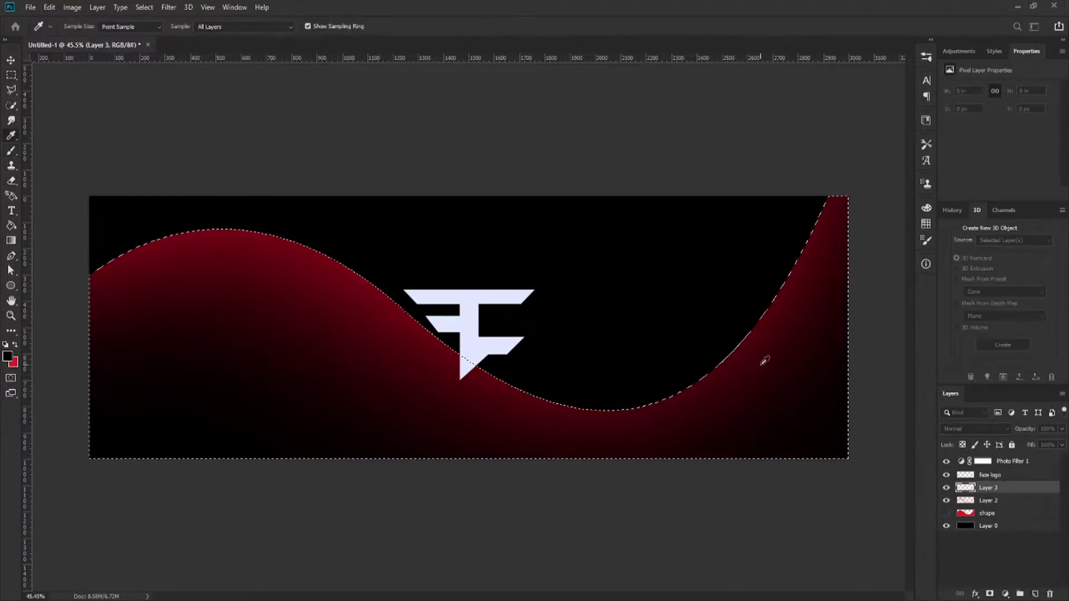
key("b")
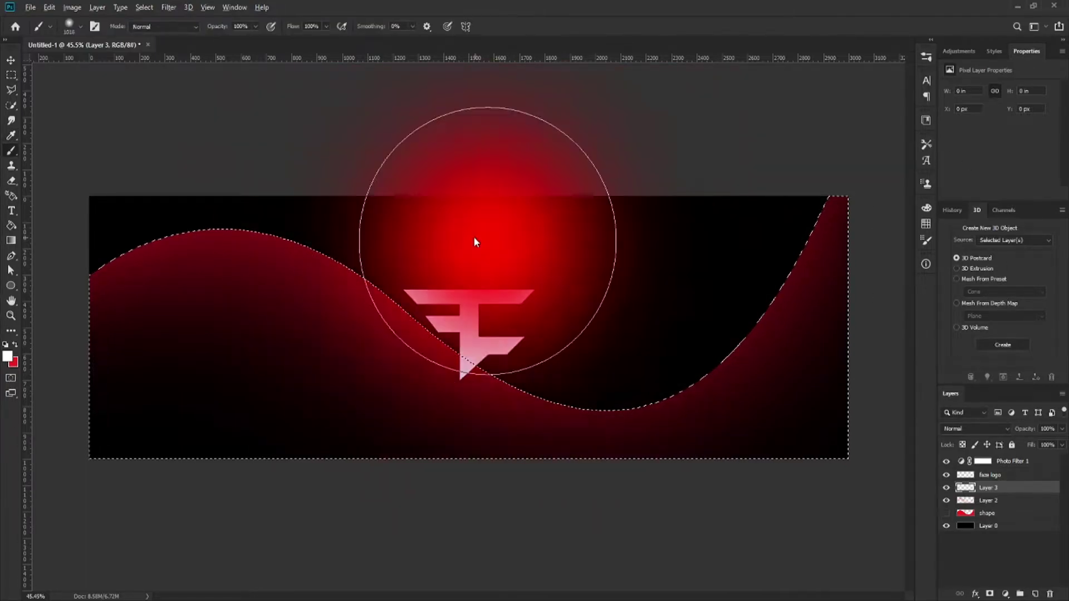
mouse_move(535, 263)
left_mouse_down()
mouse_move(565, 282)
mouse_move(399, 187)
mouse_move(544, 252)
mouse_move(364, 158)
mouse_move(439, 180)
mouse_move(400, 160)
mouse_move(538, 267)
mouse_move(632, 299)
left_mouse_up()
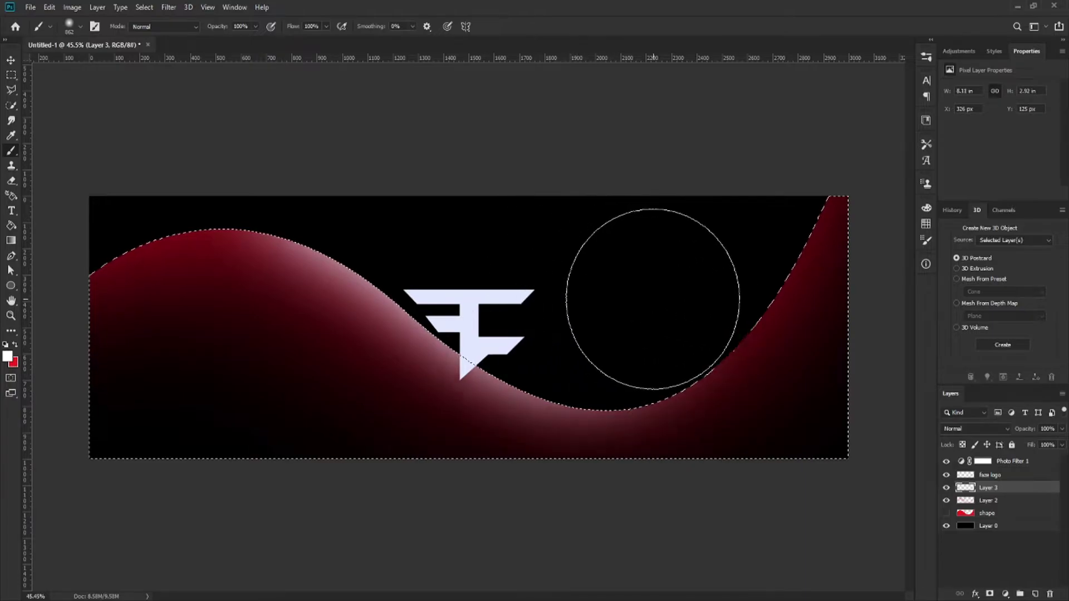
- Extend the white highlight on Layer 3 along the wave's left crest and set the layer's blend mode to Soft Light
mouse_move(447, 182)
left_mouse_down()
mouse_move(317, 125)
mouse_move(267, 112)
left_mouse_up()
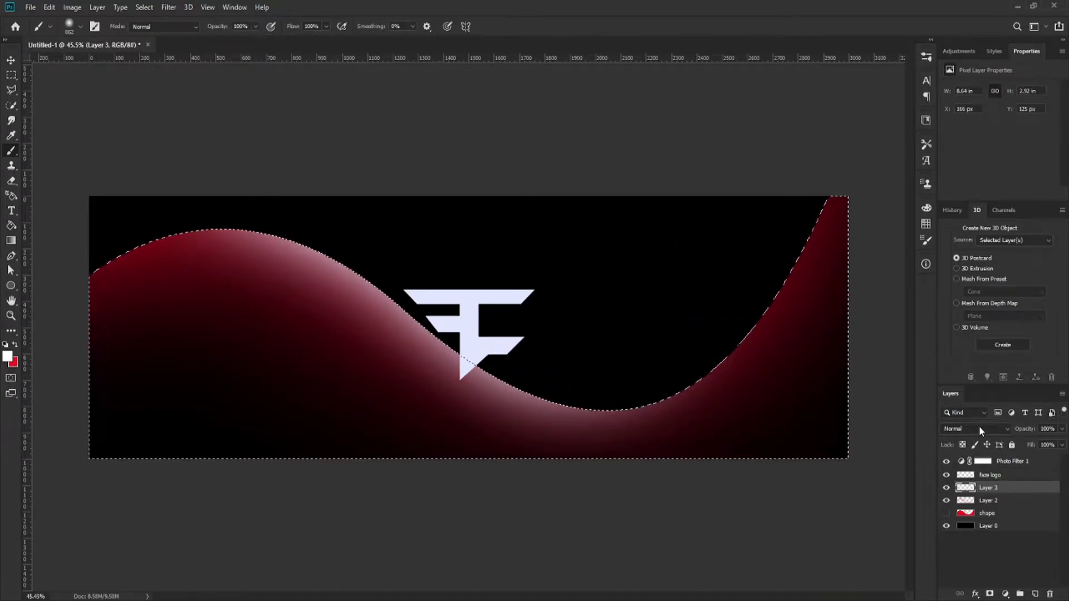
key("Down")
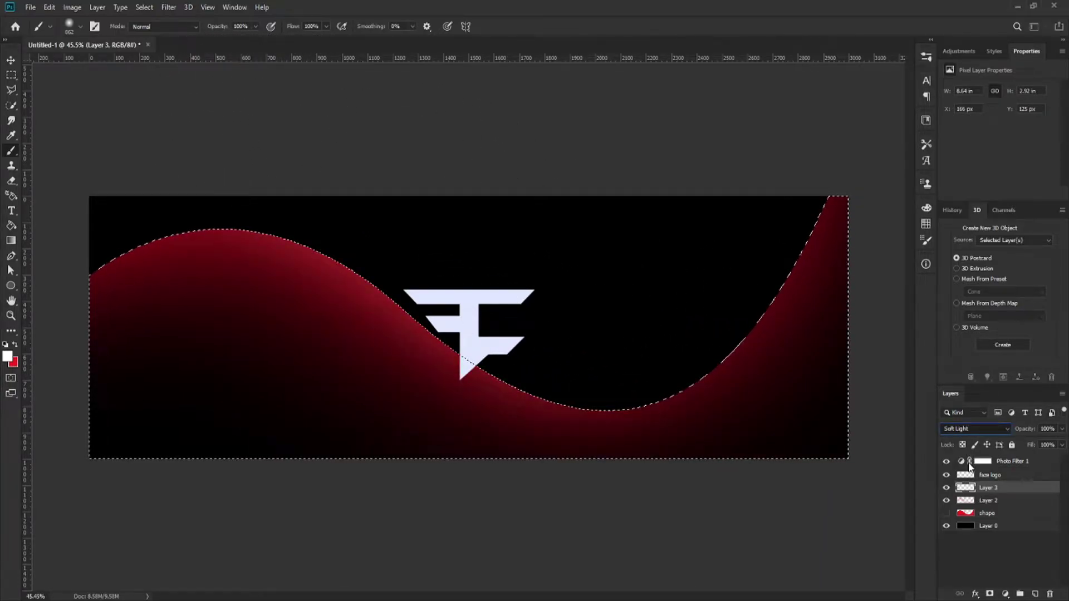
left_click(945, 488)
left_click(945, 488)
left_click(945, 488)
left_click(944, 488)
- Paint a small soft white highlight beside the logo on a new Soft Light layer above Layer 3, and clear the selection
left_click(1034, 594)
left_click(495, 258)
right_click(486, 250, "alt")
left_click(457, 252)
left_click(971, 429)
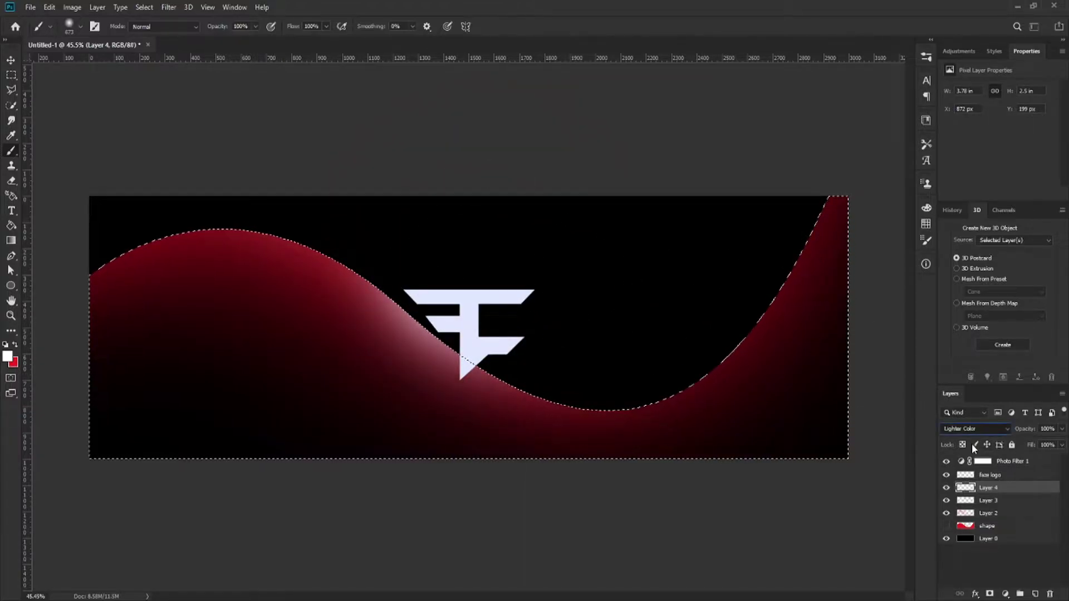
scroll(963, 428, "down", 2)
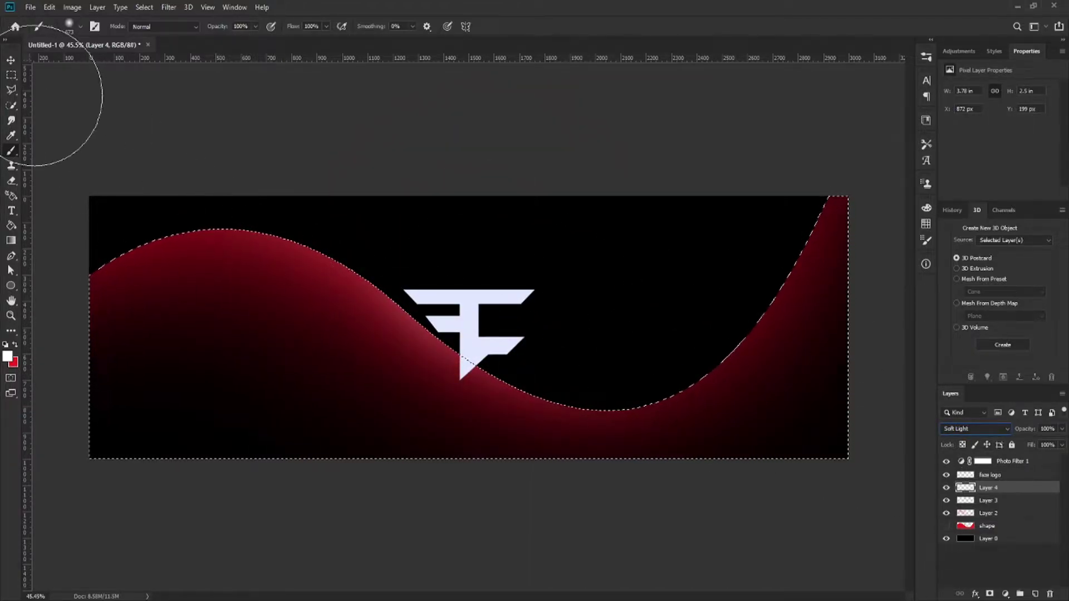
left_click(11, 74)
key("ctrl+d")
- Compare the wave with and without the two highlight layers and the logo by toggling their visibility
key("ctrl+minus")
key("ctrl+plus")
left_click(945, 488)
left_click(945, 500)
left_click(945, 475)
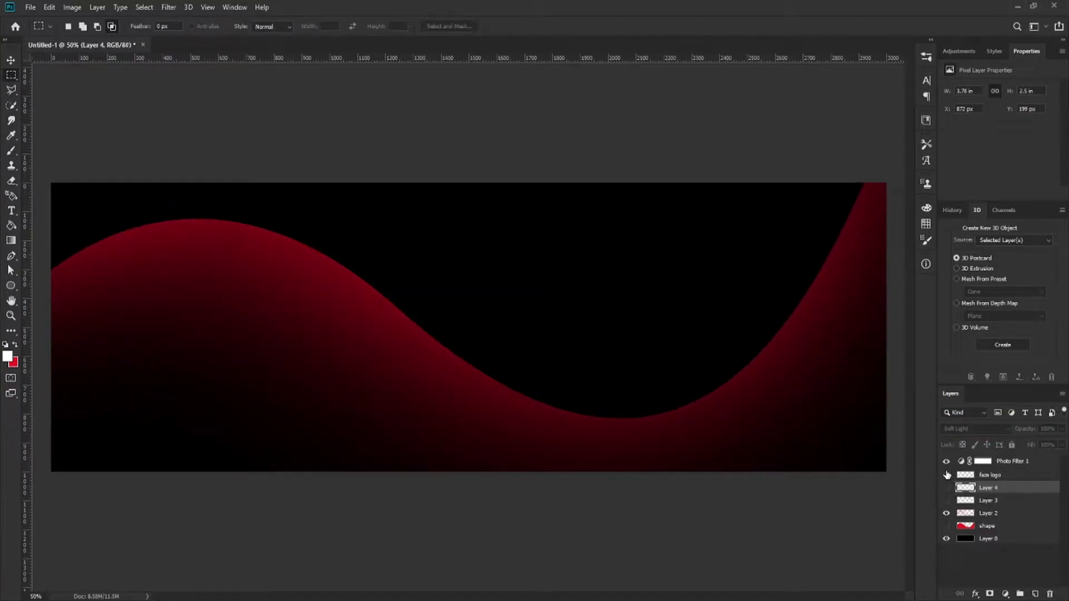
left_click(946, 487)
left_click(946, 500)
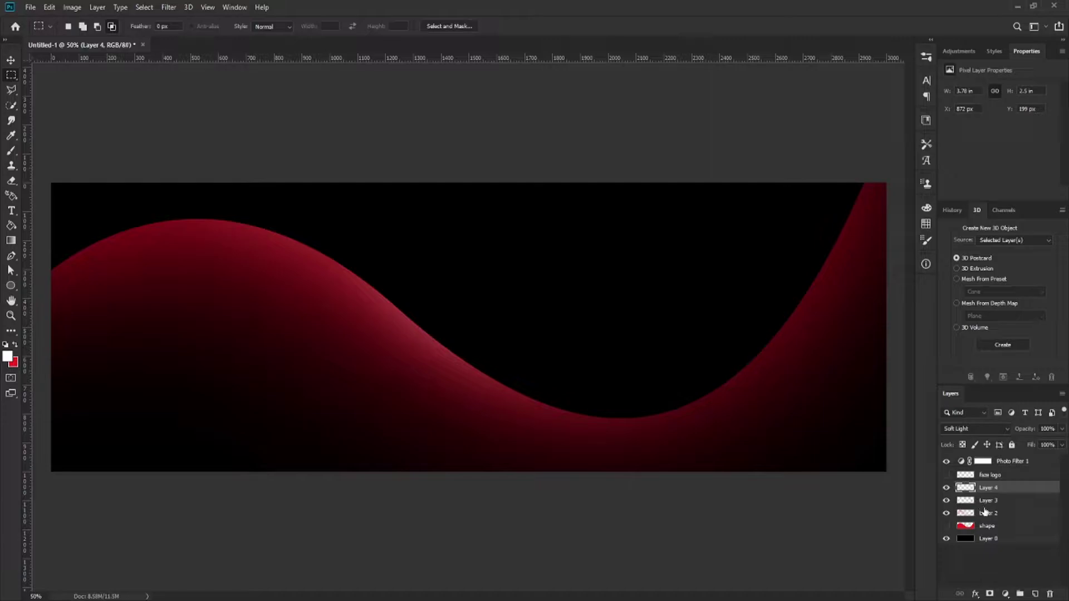
left_click(946, 475)
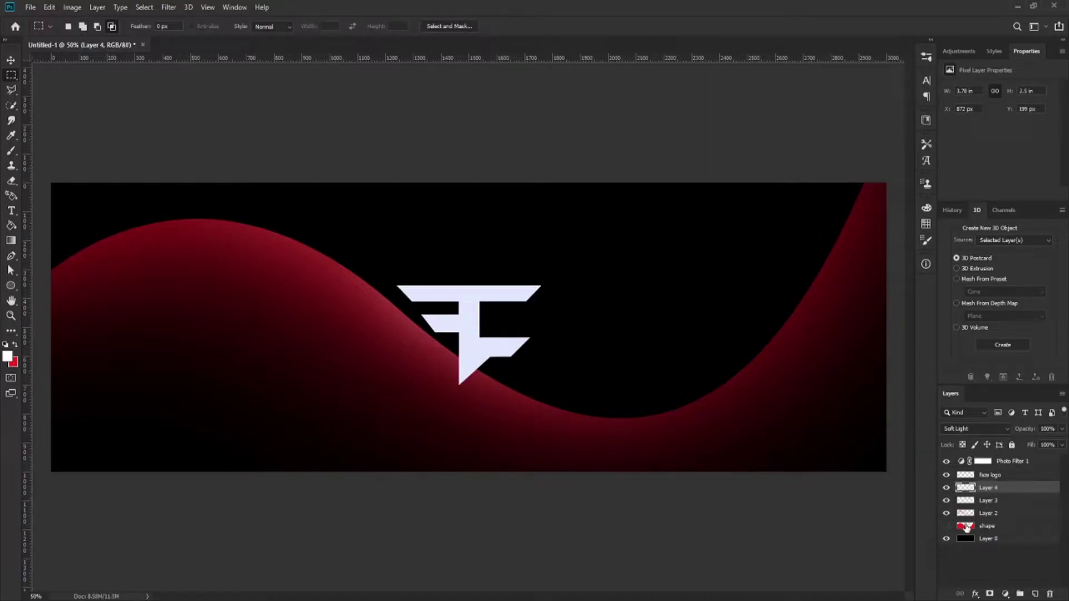
- Show the shape layer at 13% opacity and move it straight down about 29 px
left_click(991, 514)
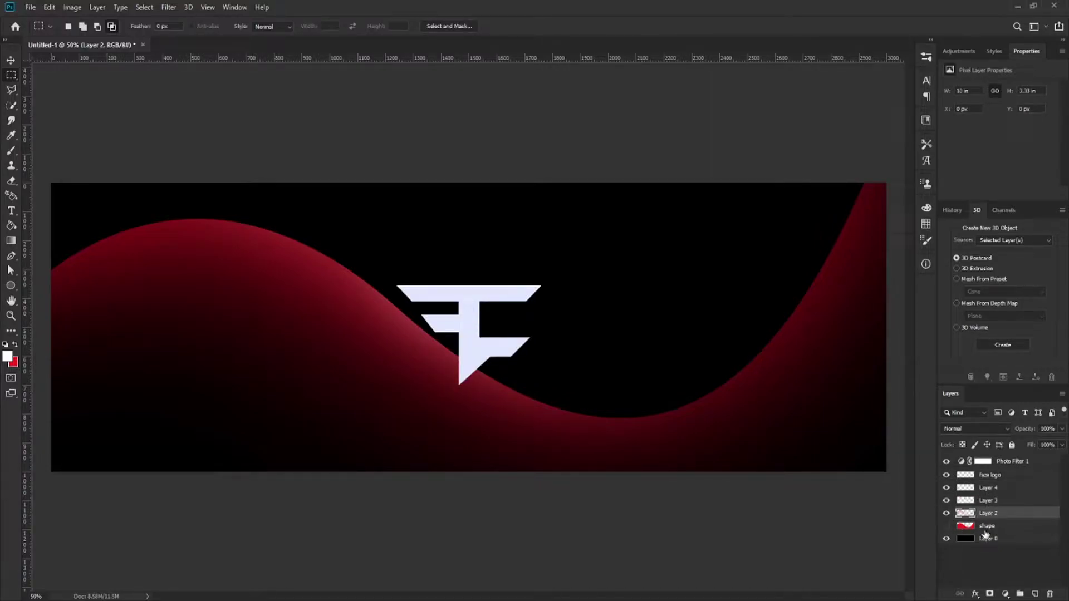
left_click(981, 528)
left_click(946, 526)
left_click(947, 525)
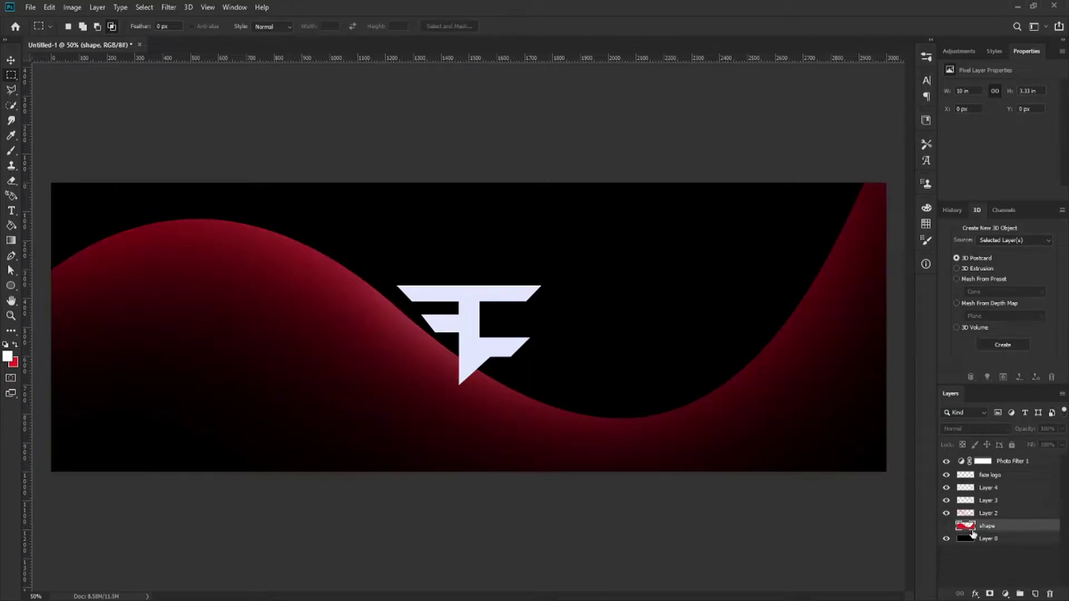
left_click(11, 60)
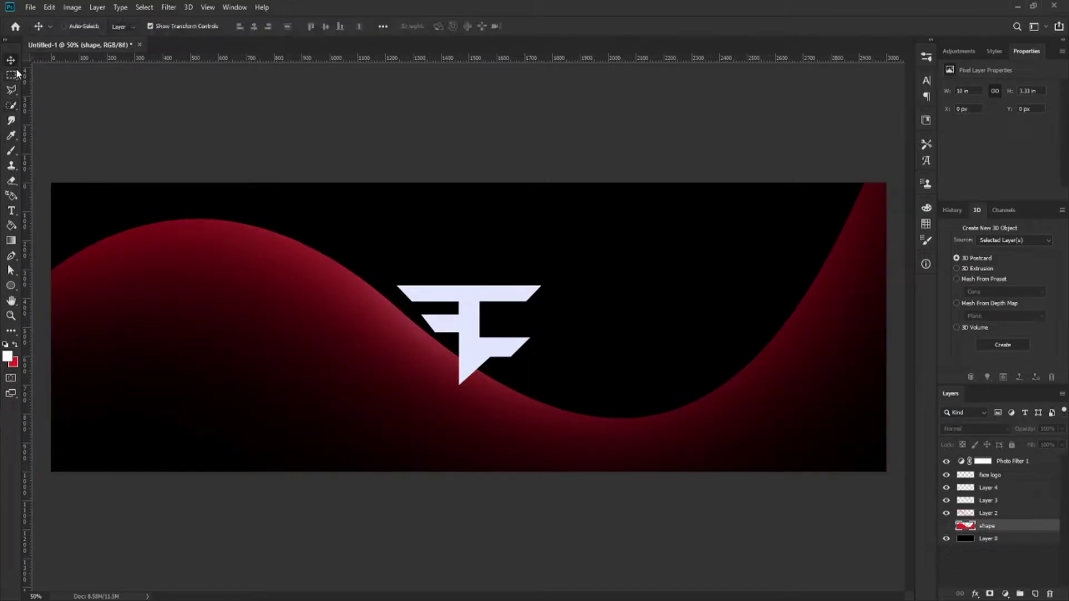
left_click(946, 526)
left_click_drag(1062, 430, 1011, 442)
mouse_move(447, 308)
left_mouse_down()
mouse_move(447, 319)
mouse_move(446, 311)
left_mouse_up()
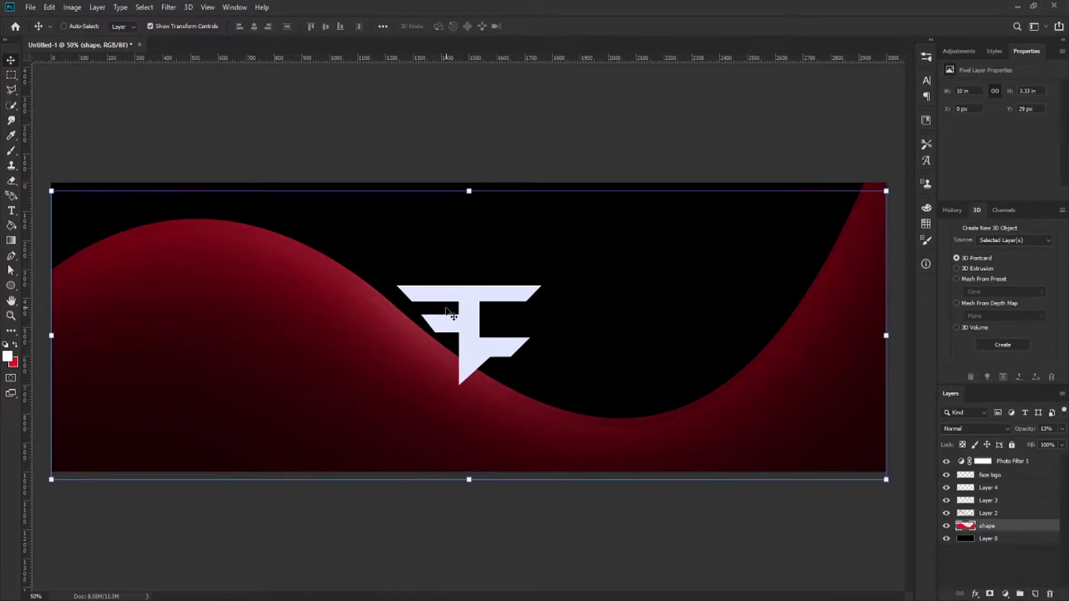
- Load the shifted shape layer's outline as a selection, hide that layer at 0% opacity, and add a new layer above it
left_click(963, 529, "ctrl")
left_click_drag(1024, 429, 963, 503)
left_click(946, 525)
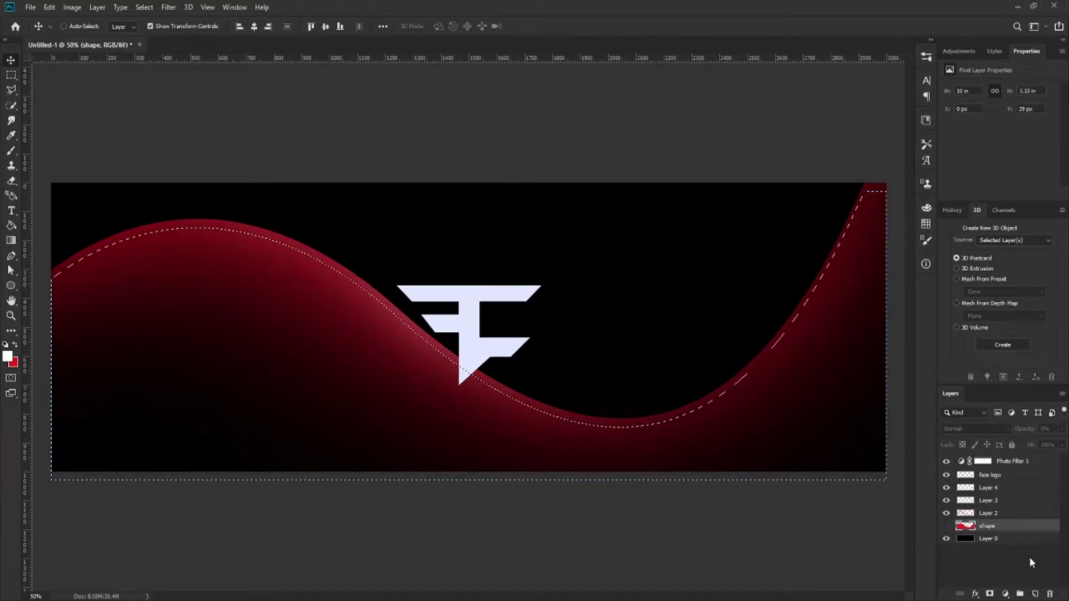
left_click(1036, 595)
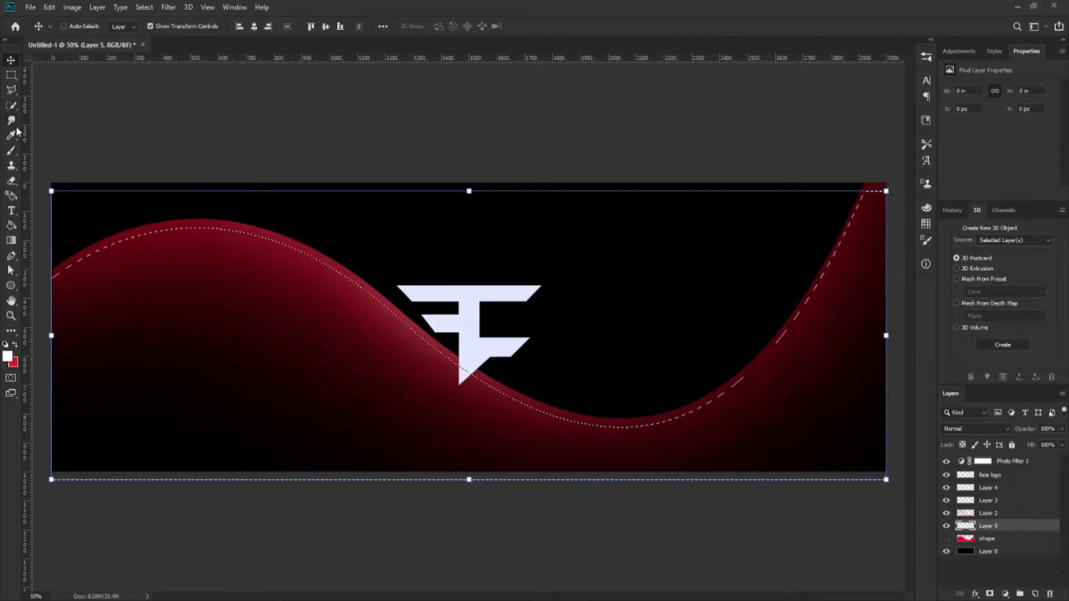
- Paint soft black shading inside the wave selection on Layer 5, using black and a soft round brush of about 1137 px
left_click(10, 151)
left_click(15, 362)
left_click(720, 470)
left_click(1024, 295)
mouse_move(438, 212)
left_mouse_down()
mouse_move(500, 223)
mouse_move(454, 161)
mouse_move(534, 212)
left_mouse_up()
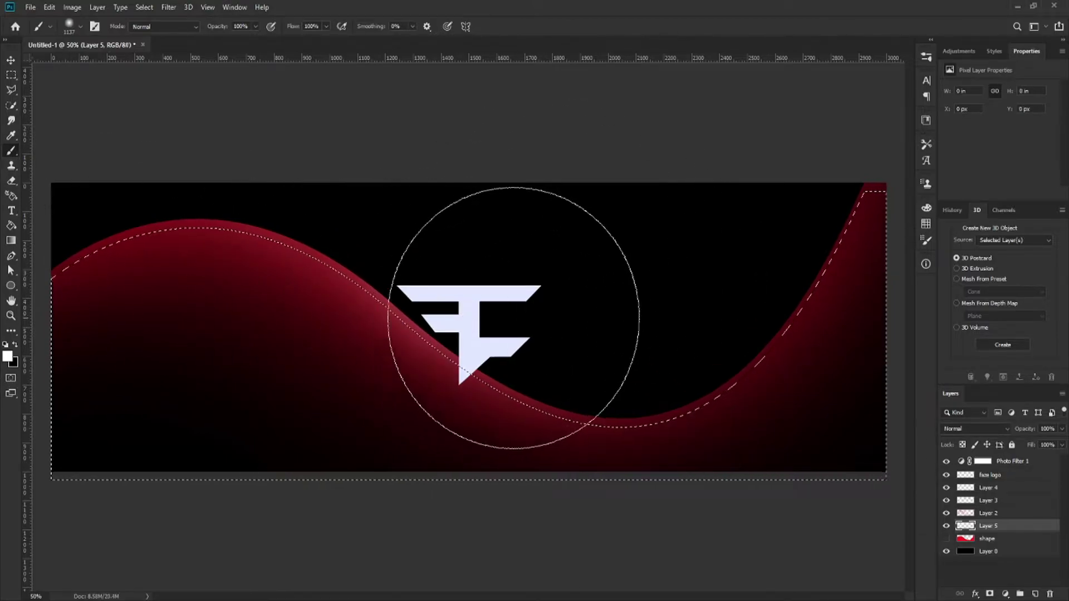
key("x")
mouse_move(562, 291)
left_mouse_down()
mouse_move(556, 250)
mouse_move(332, 131)
mouse_move(267, 134)
mouse_move(208, 251)
left_mouse_up()
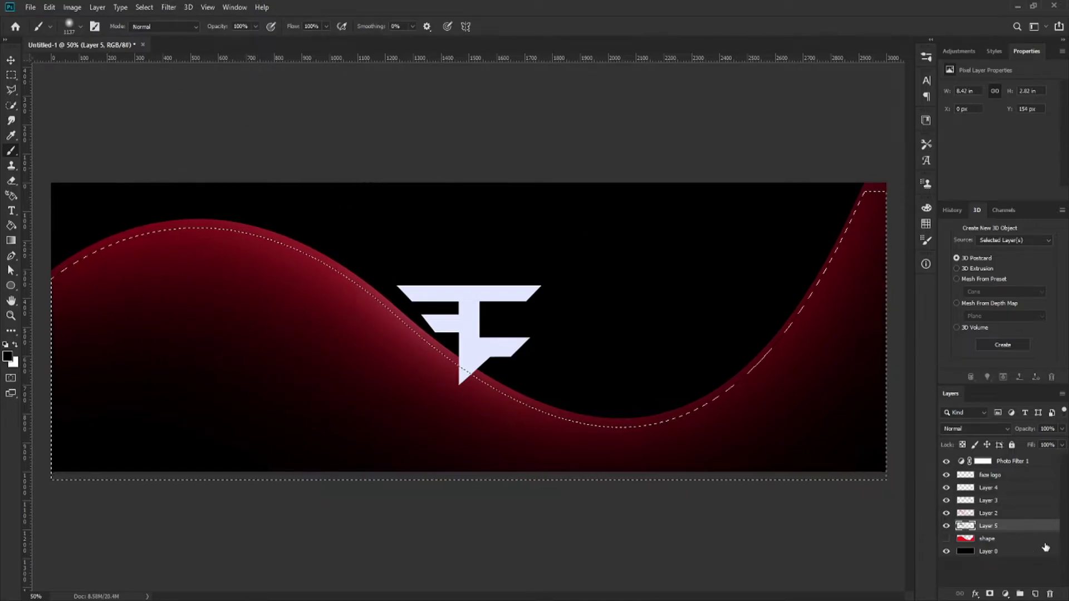
- Move Layer 5 directly below the faze logo layer and extend its black shading across the wave, undoing the last stroke
left_click_drag(997, 529, 988, 479)
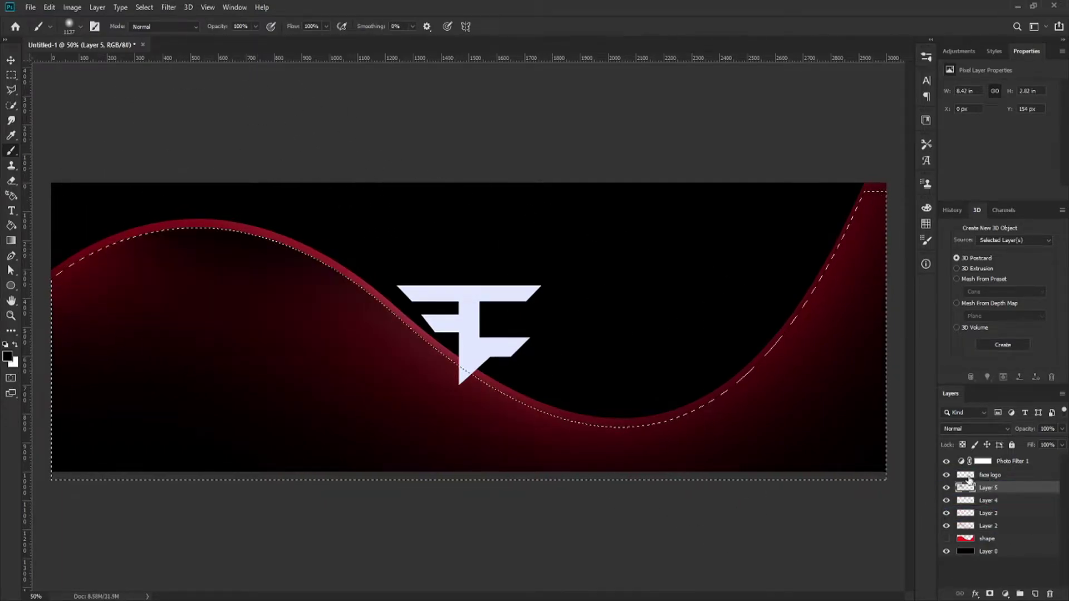
left_click(328, 188)
mouse_move(508, 224)
left_mouse_down()
mouse_move(556, 272)
mouse_move(565, 254)
left_mouse_up()
scroll(566, 254, "down", 3)
right_click(484, 223, "alt")
key("ctrl+z")
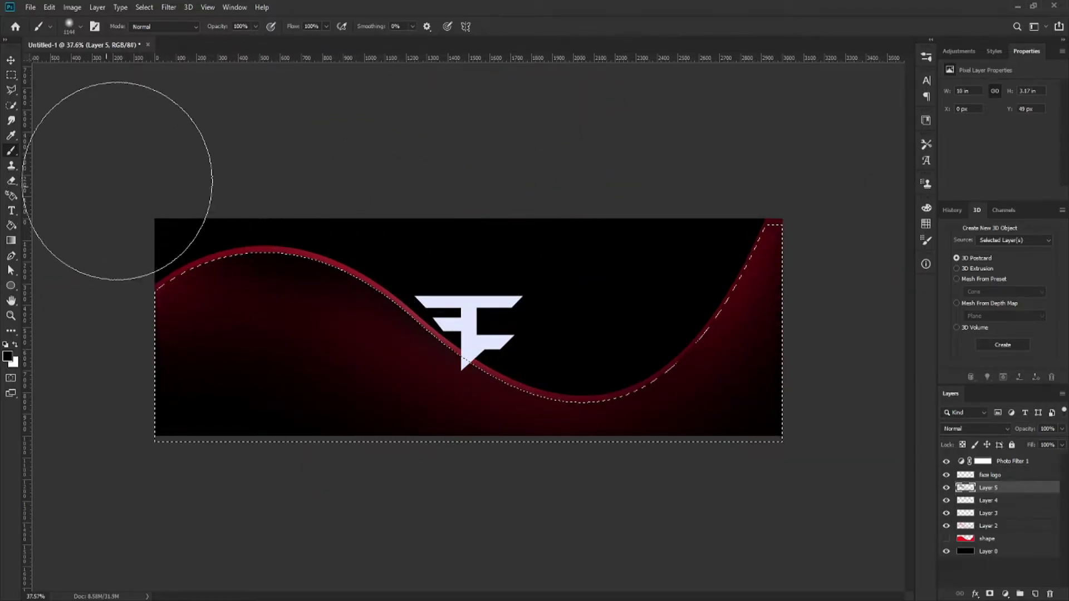
- Erase the heavy black shading from the wave on Layer 5 with a large soft eraser
left_click(10, 181)
right_click(291, 310, "alt")
mouse_move(503, 325)
left_mouse_down()
mouse_move(2, 323)
mouse_move(388, 438)
left_mouse_up()
left_click(11, 150)
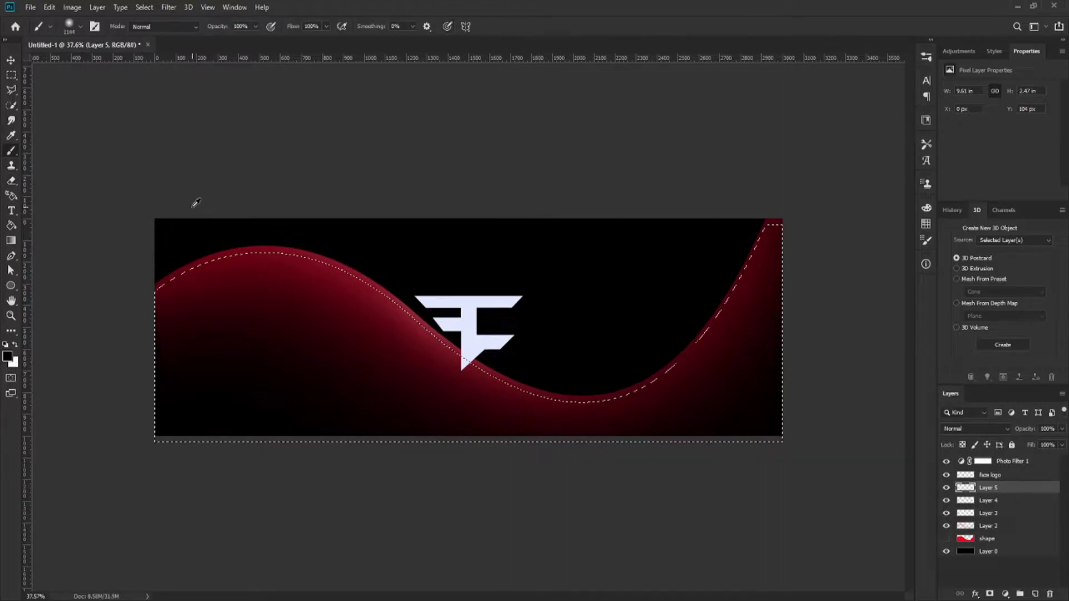
- Repaint a soft black shadow along the selection's upper edge on Layer 5 with a brush of about 718 px, and deselect
left_click(189, 244)
key("ctrl+plus")
key("ctrl+z")
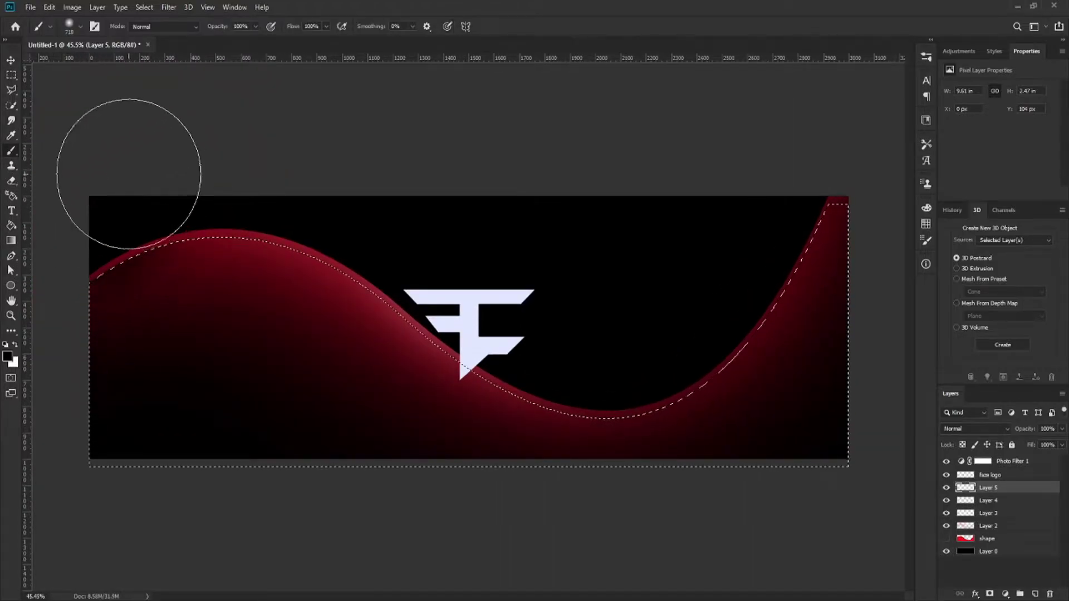
mouse_move(358, 176)
left_mouse_down()
mouse_move(491, 262)
mouse_move(394, 217)
mouse_move(480, 253)
mouse_move(598, 348)
mouse_move(494, 294)
mouse_move(602, 334)
left_mouse_up()
left_click(11, 74)
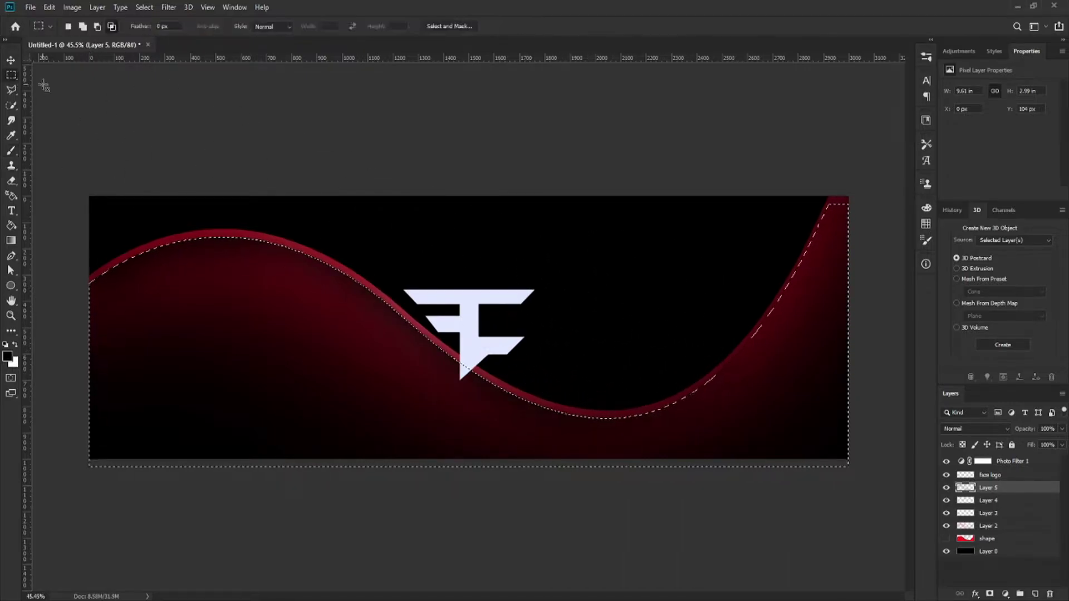
left_click(582, 364)
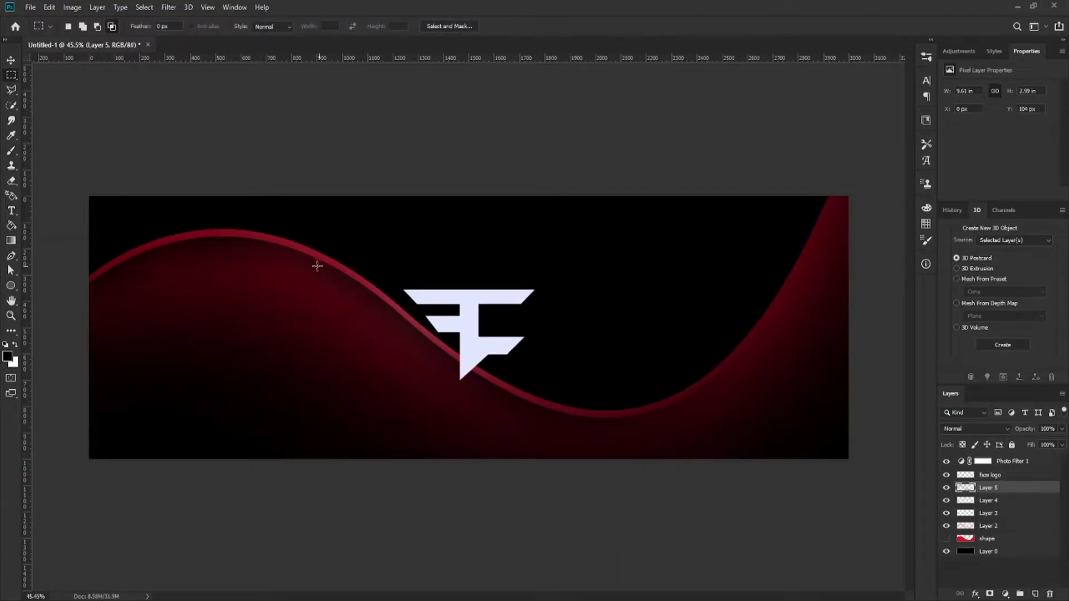
- Draw a circle about 1074 px wide above Layer 5 and position it over the lower-left part of the wave
scroll(816, 350, "down", 5)
scroll(733, 367, "up", 6)
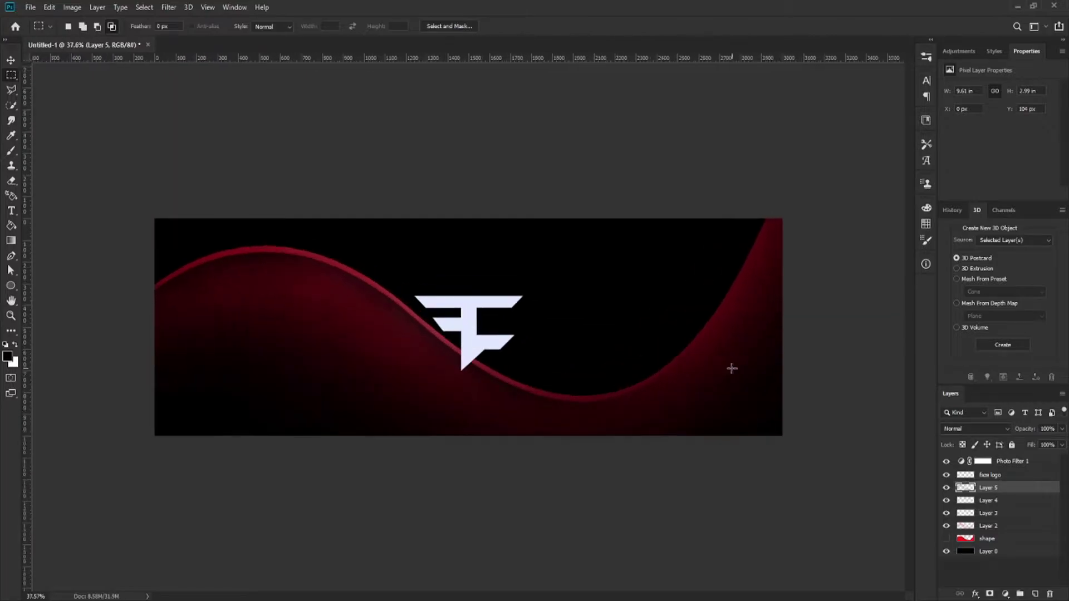
left_click(1035, 593)
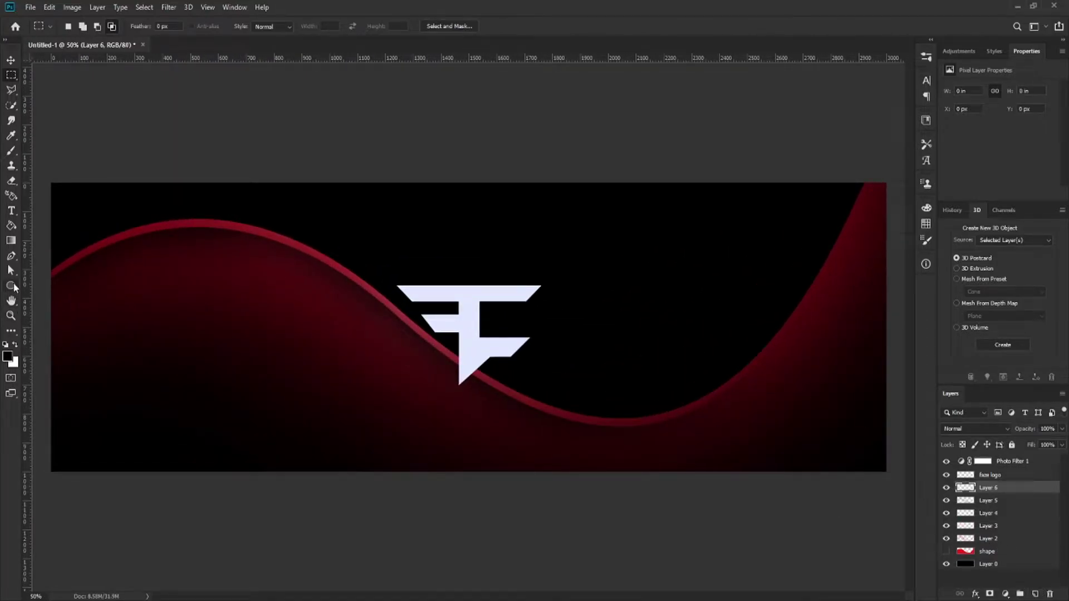
left_click(11, 286)
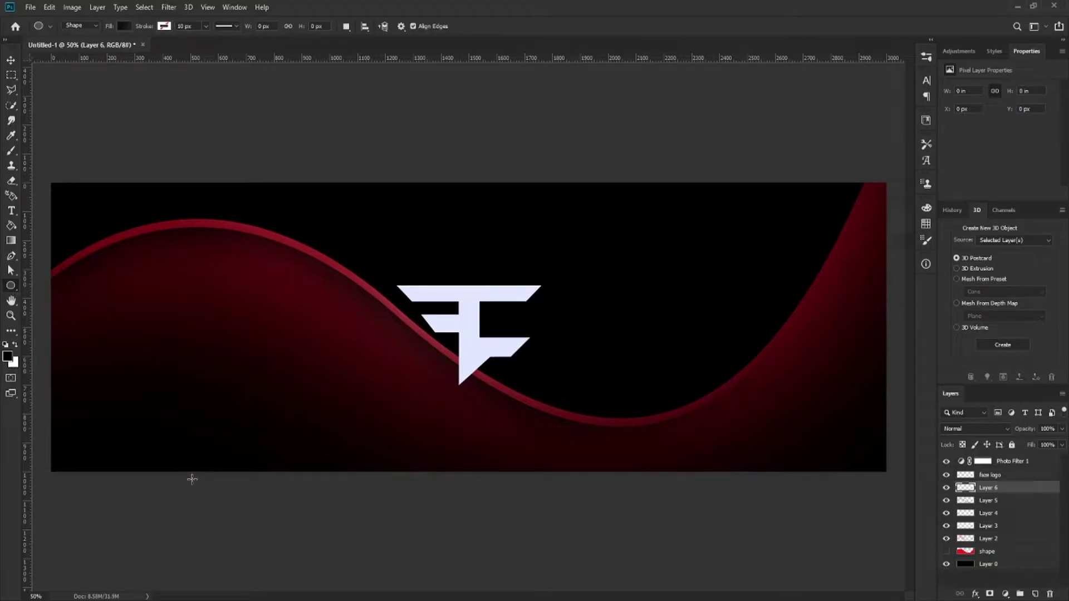
left_click_drag(156, 487, 718, 199)
key("v")
left_click_drag(278, 301, 214, 395)
left_click_drag(355, 448, 314, 434)
left_click(11, 74)
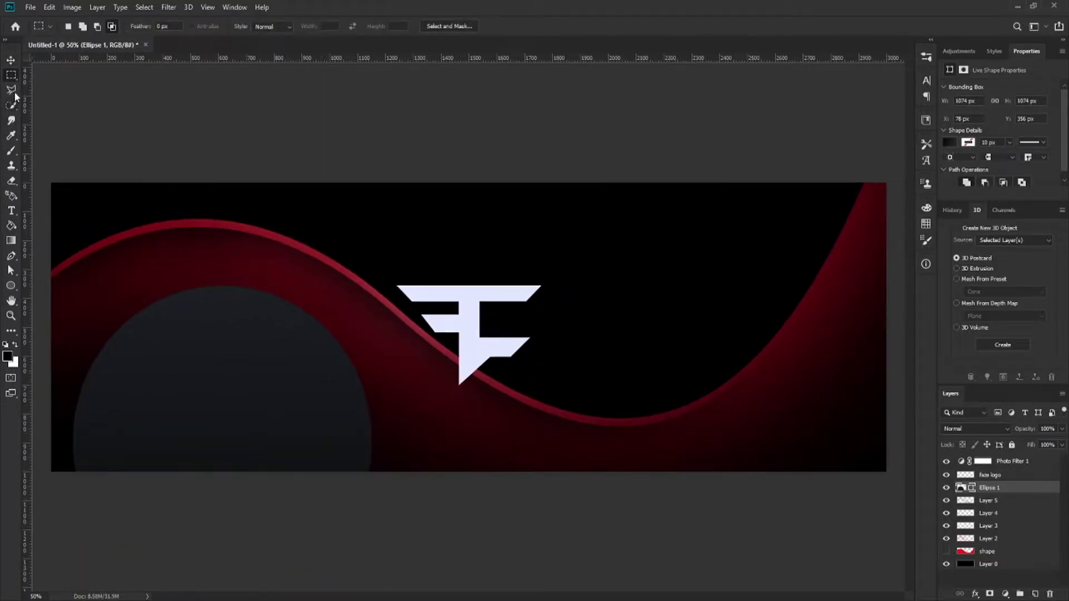
- Enlarge the circle to about 1192 px and align it with the canvas's left edge
left_click(11, 60)
left_click_drag(373, 441, 405, 440)
left_click_drag(351, 396, 333, 423)
left_click(11, 75)
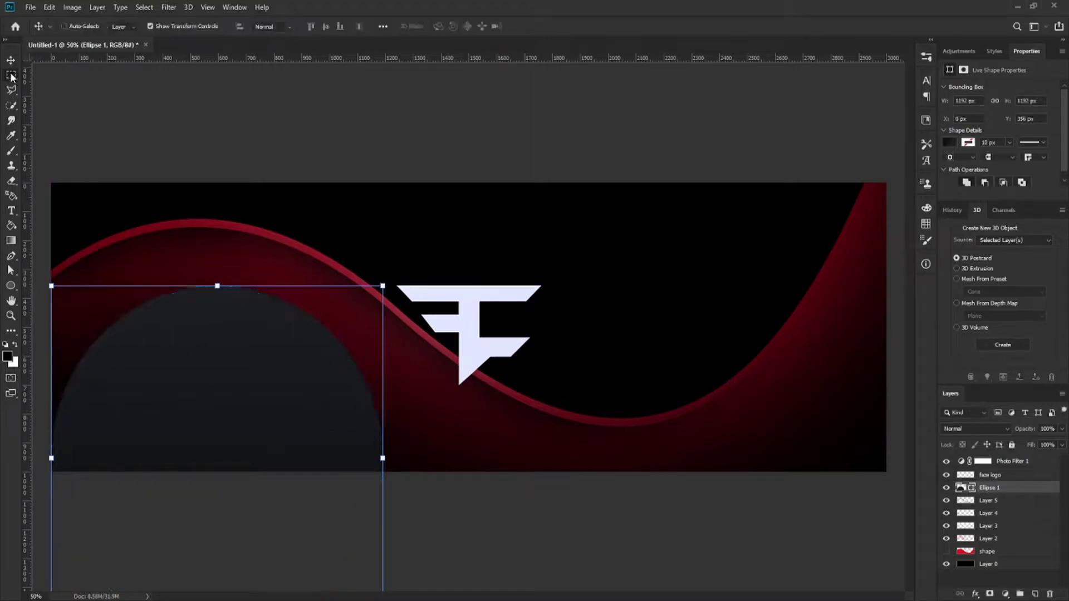
left_click(11, 76)
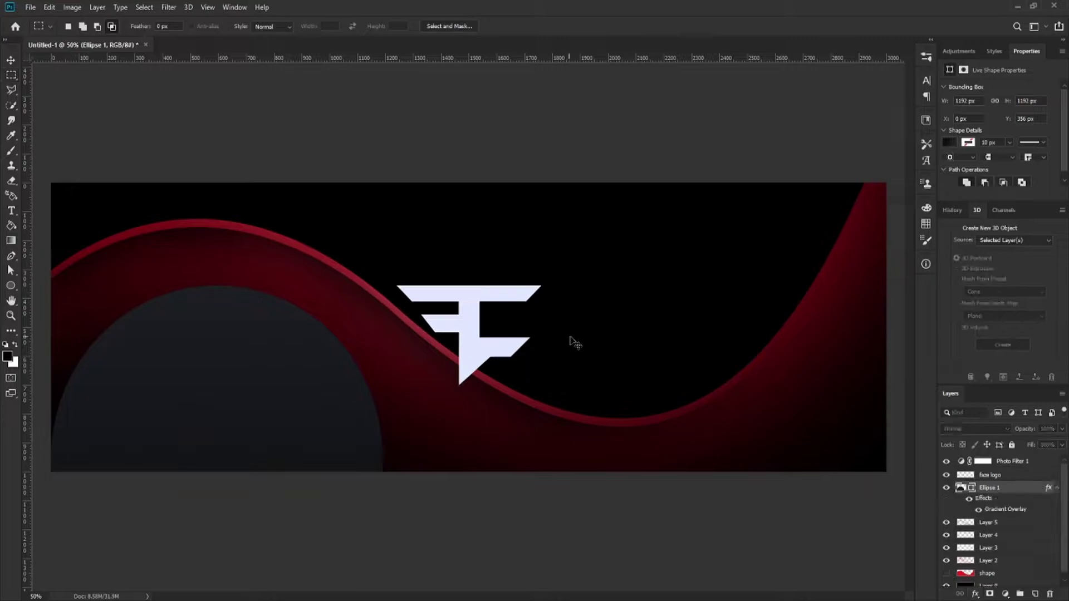
- Recolour the circle red with its Gradient Overlay effect and collapse the layer's effects list
left_click(866, 376)
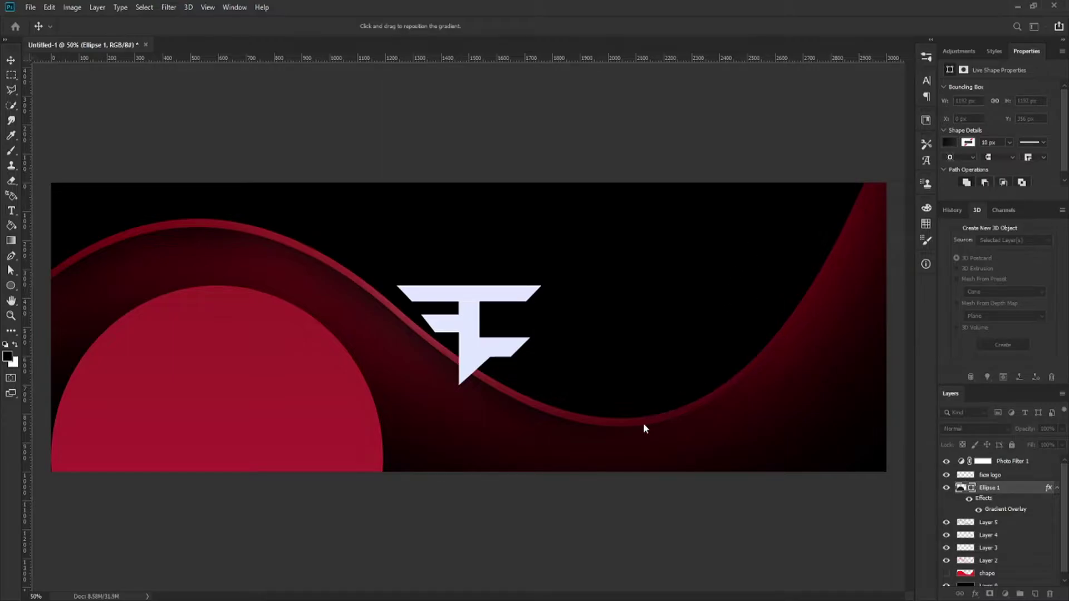
left_click(964, 288)
left_click(1056, 488)
- Add a new layer above Ellipse 1, load the circle's outline as a selection, and hide the Ellipse 1 layer
left_click(1035, 593)
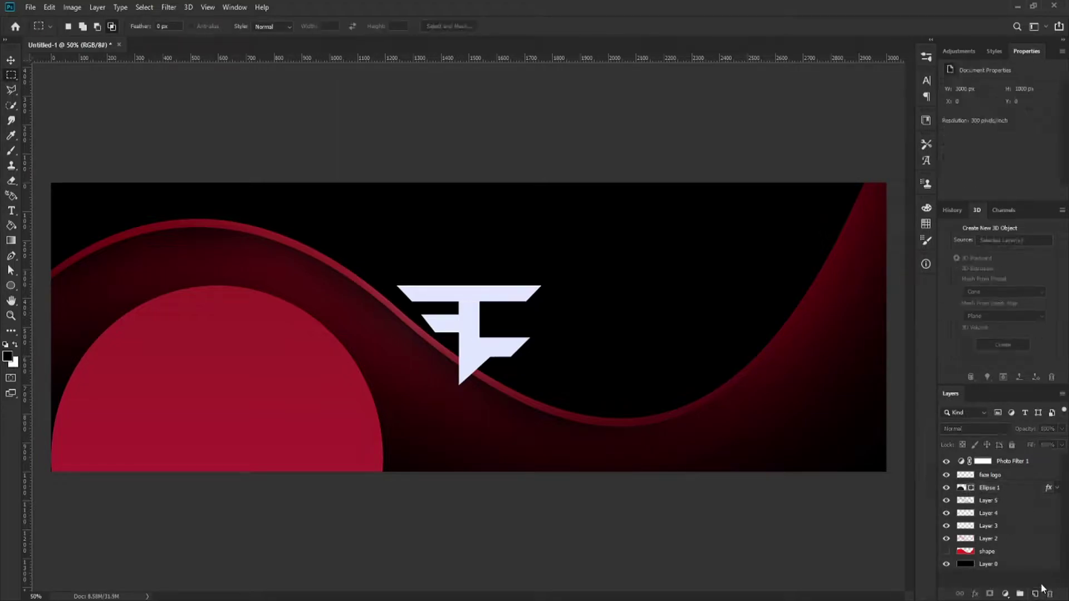
left_click_drag(982, 462, 988, 492)
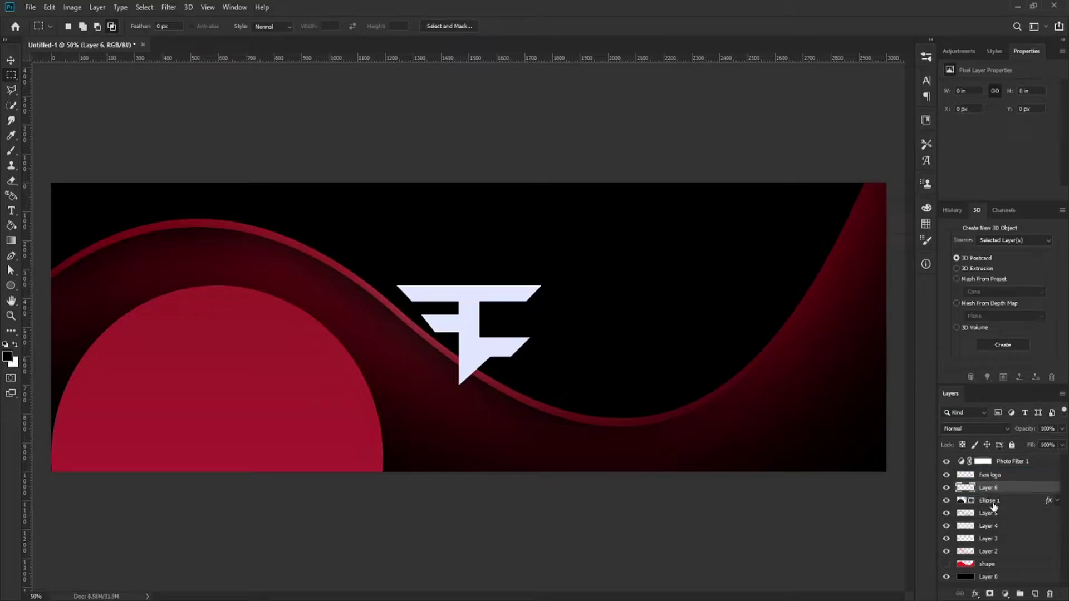
left_click(975, 501)
left_click(975, 501, "ctrl")
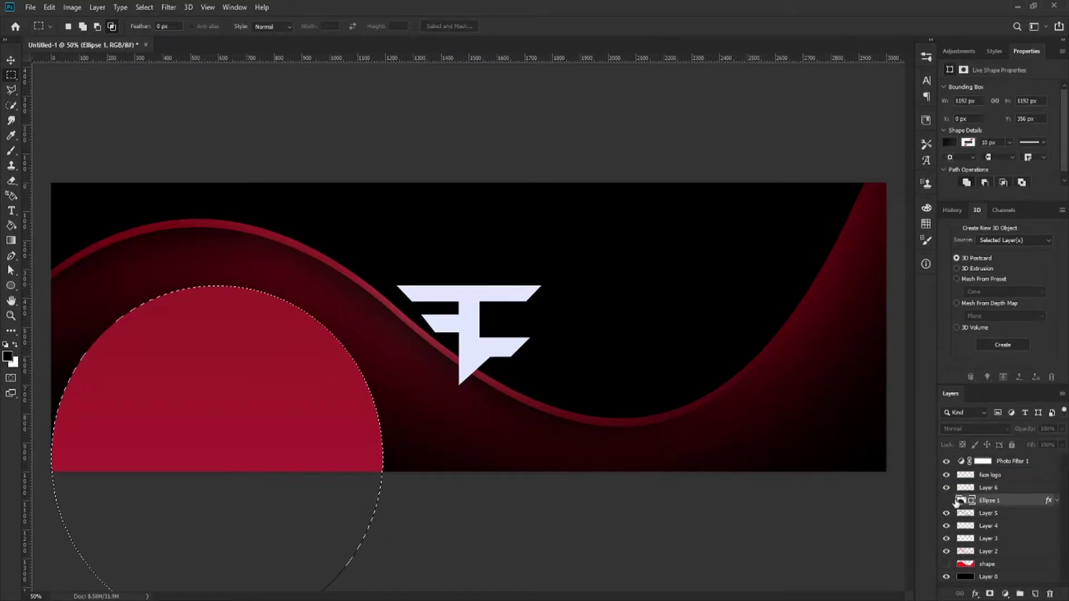
left_click(946, 500)
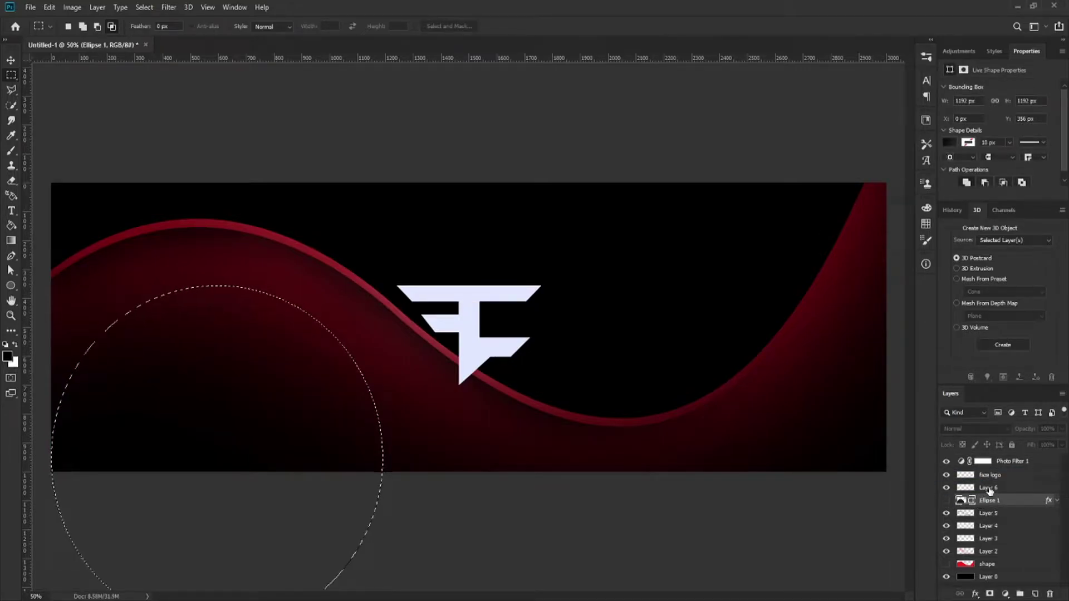
- Paint soft black shading inside the circular selection on Layer 6 with a large soft round brush
left_click(989, 488)
key("b")
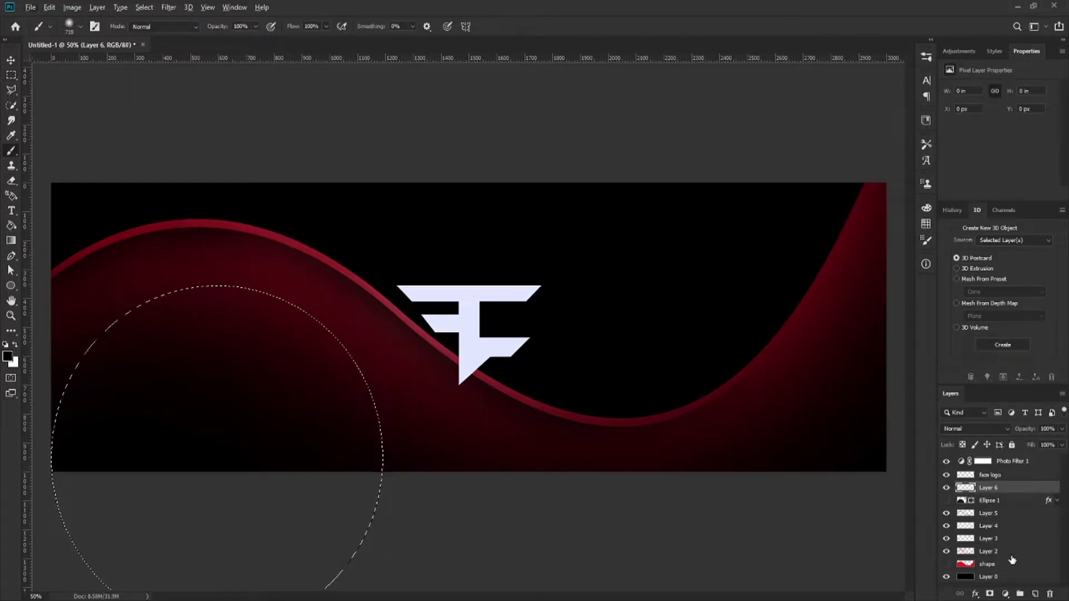
left_click_drag(382, 348, 400, 348, "alt")
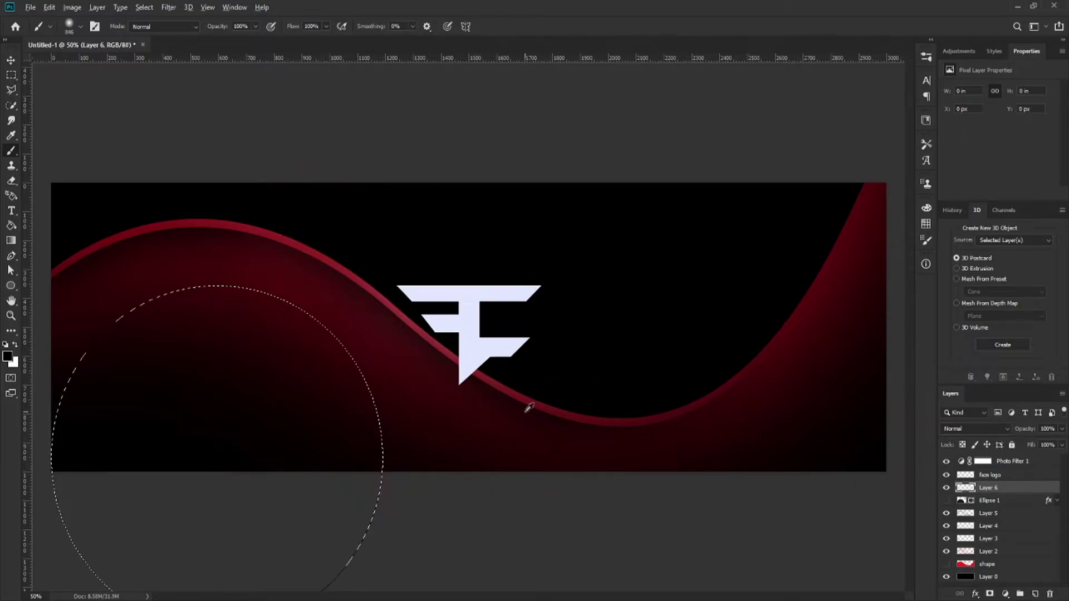
mouse_move(445, 425)
left_mouse_down()
mouse_move(461, 467)
mouse_move(415, 306)
left_mouse_up()
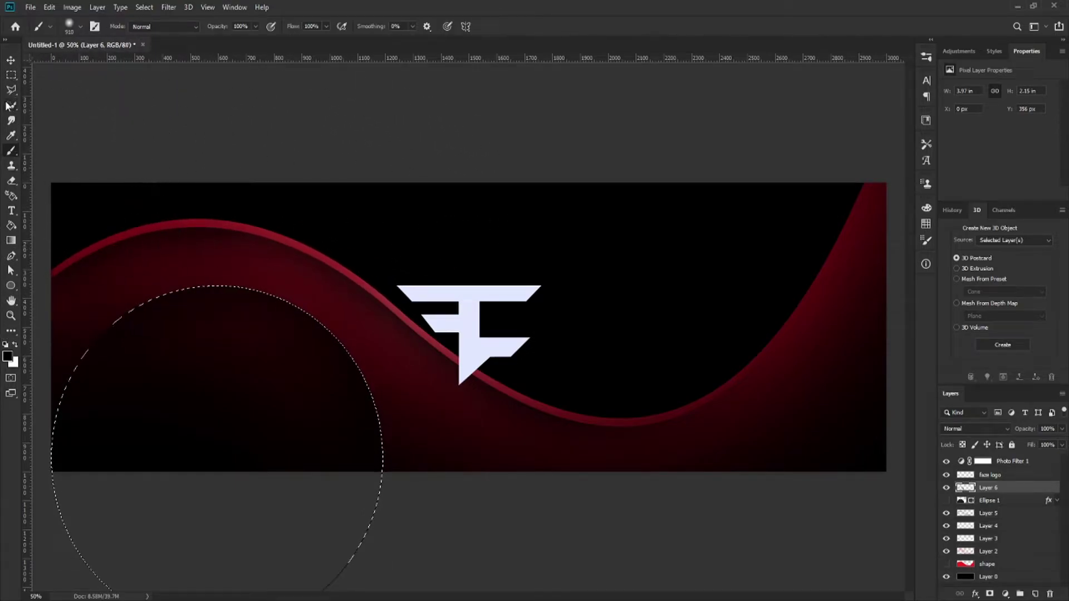
- Clear the circular selection around the black shading on Layer 6
left_click(11, 75)
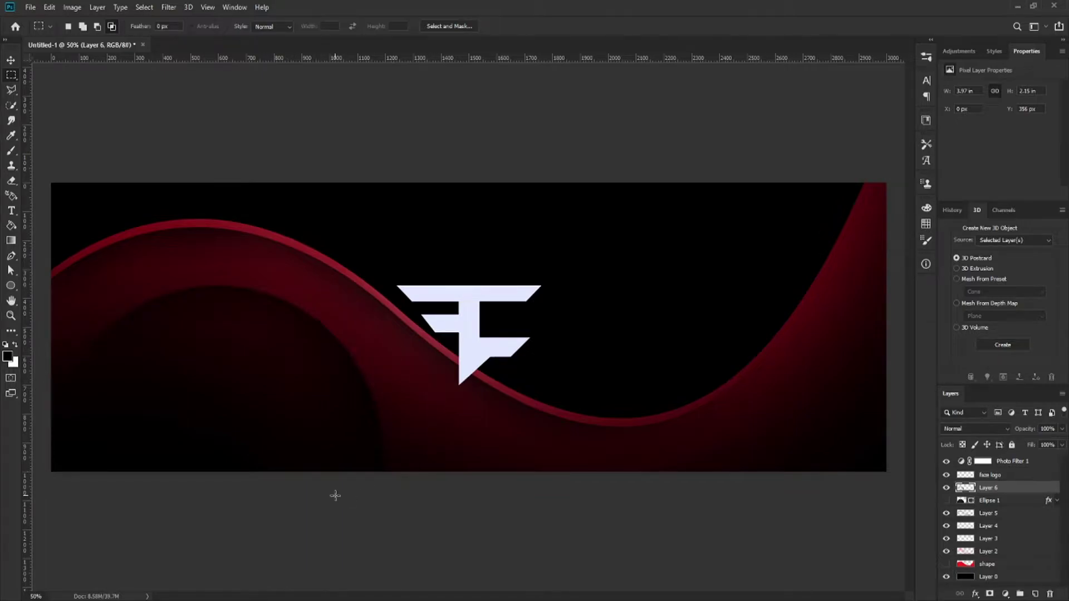
scroll(334, 495, "down", 5)
scroll(326, 489, "up", 5)
- Add a new layer above Layer 6 and paint a soft white glow at the circle's bottom with a large soft brush
left_click(1035, 596)
left_click(15, 344)
left_click(10, 151)
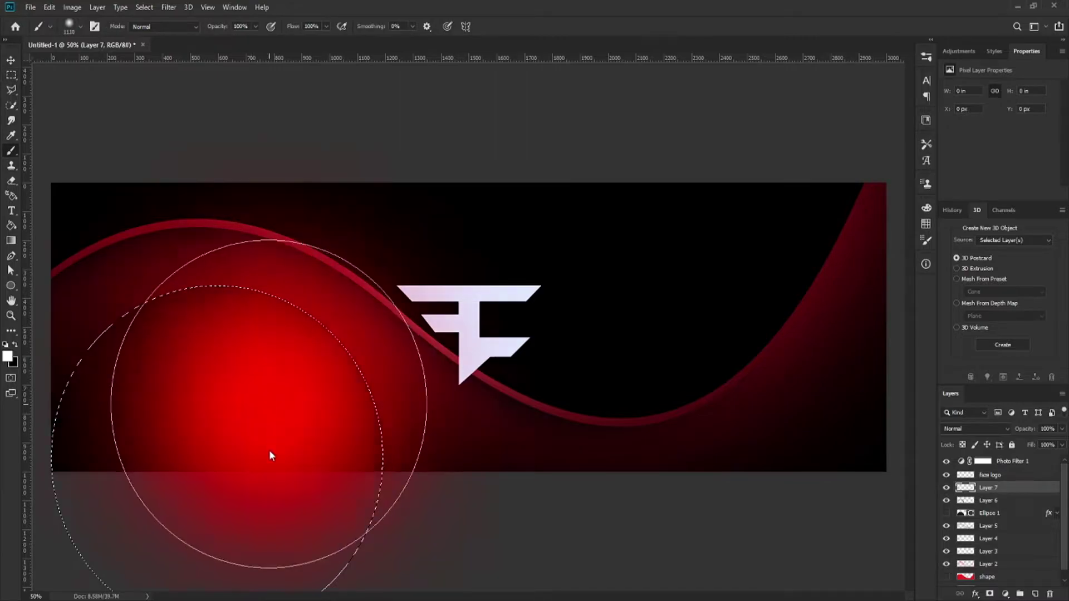
left_click(238, 508)
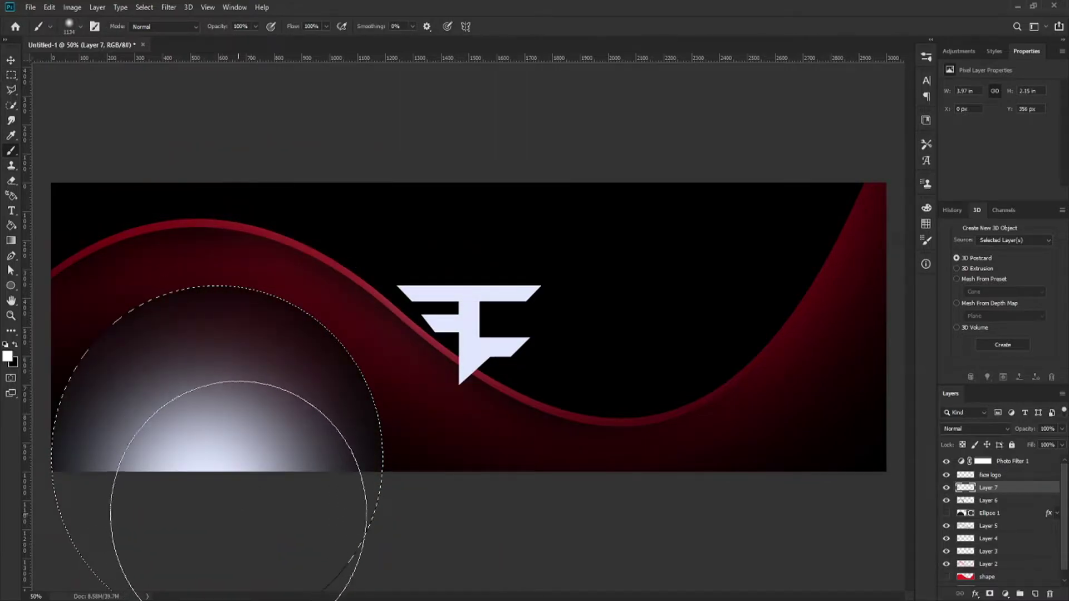
- Set Layer 7's blending mode to Soft Light and clear the selection, discarding a trial duplicate of the layer
left_click(959, 430)
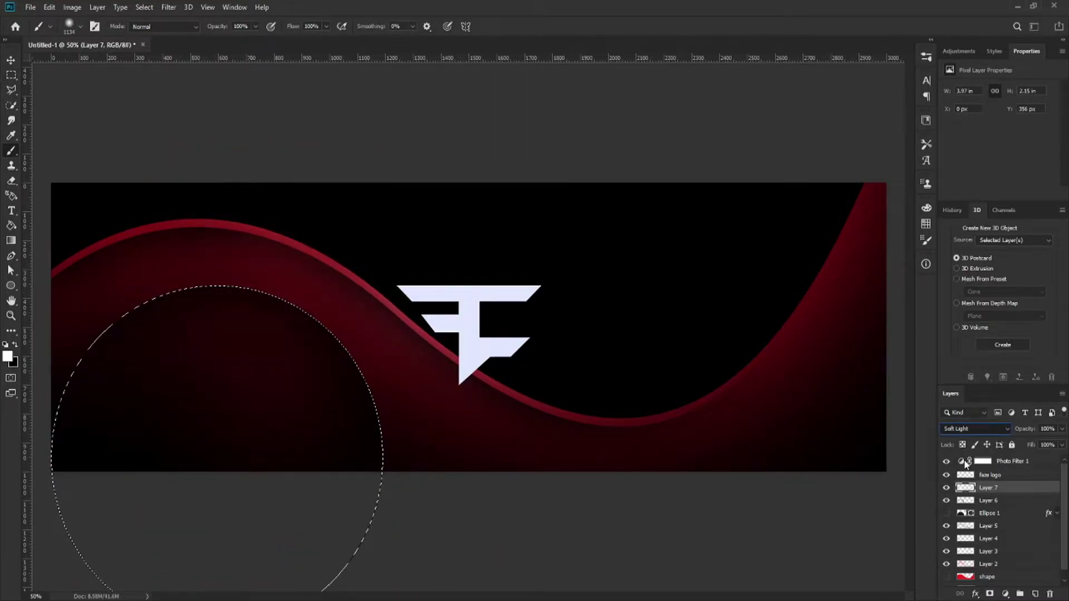
key("ctrl+d")
key("ctrl+shift+alt+n")
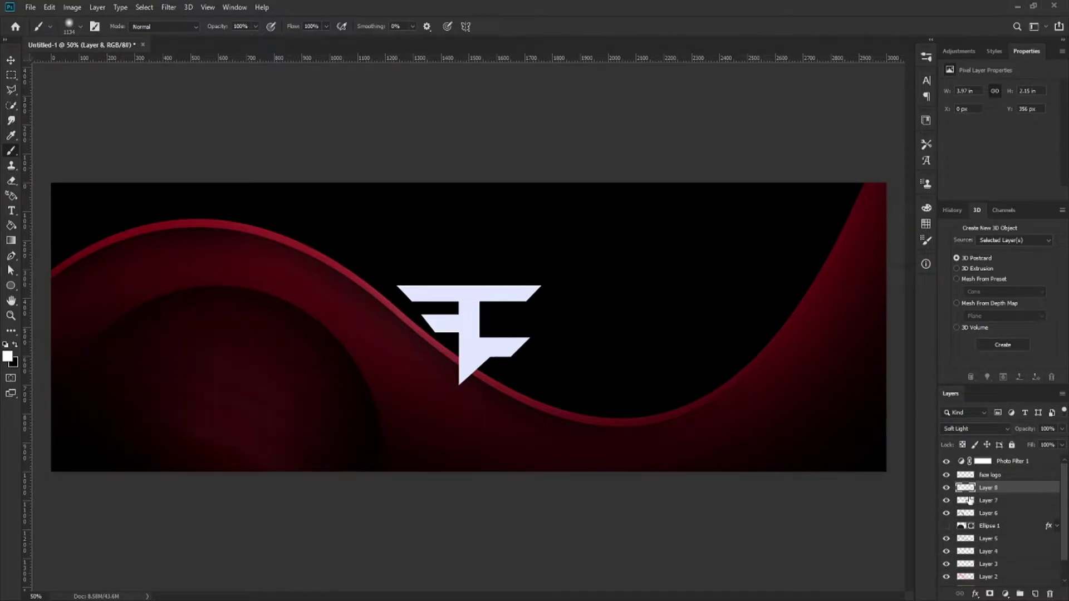
key("Delete")
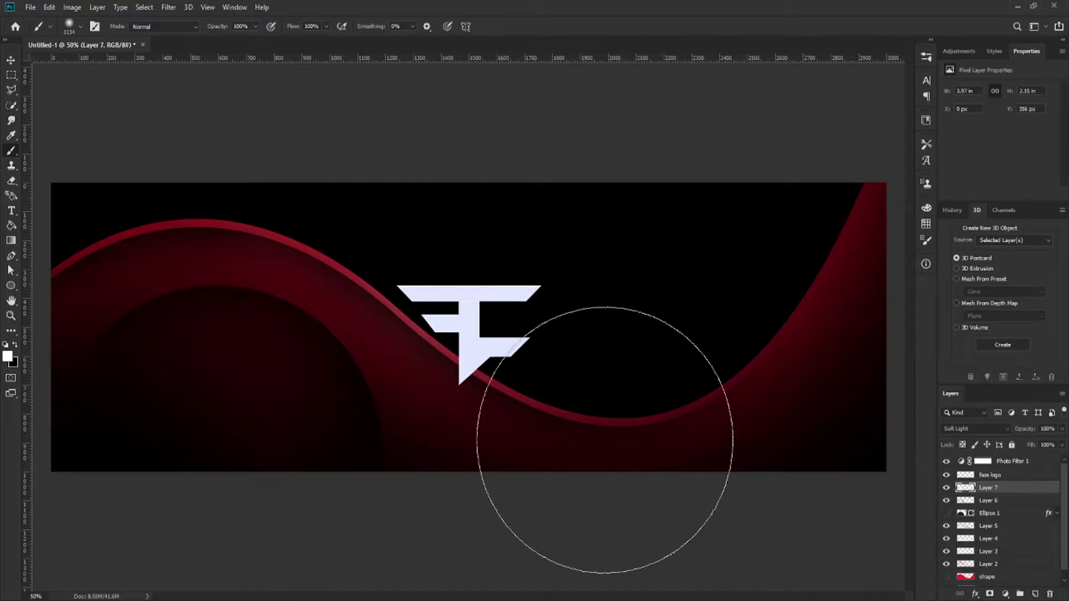
- Add a new layer above Layer 7 and load Ellipse 1's outline as a selection
scroll(369, 389, "down", 4)
scroll(453, 412, "up", 2)
left_click(1035, 593)
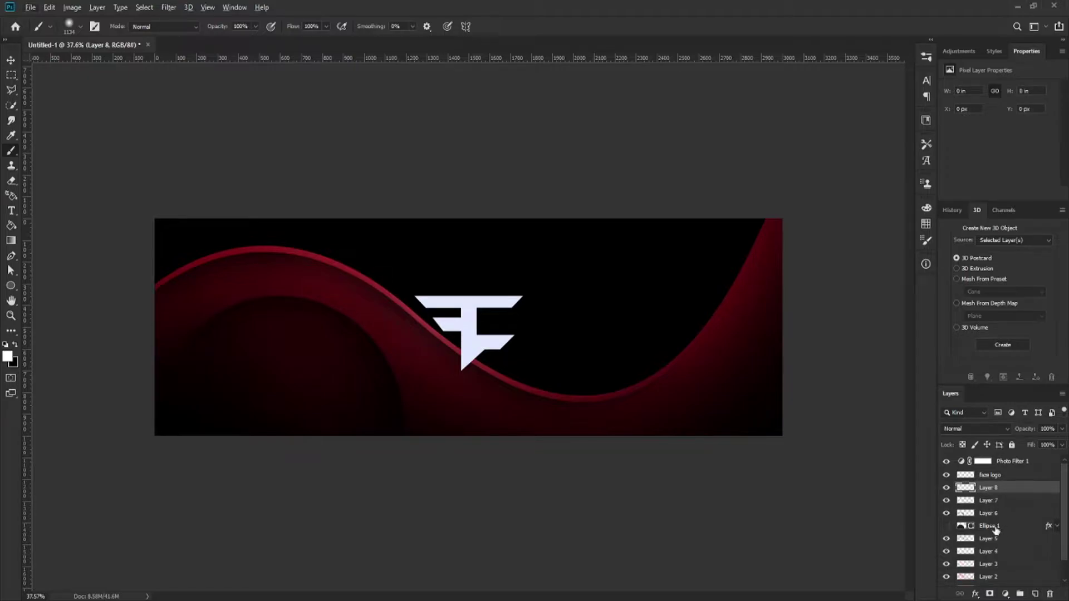
left_click(960, 526, "ctrl")
- Choose a bright red foreground colour and paint a soft glow at the bottom of the circular selection on Layer 8
key("i")
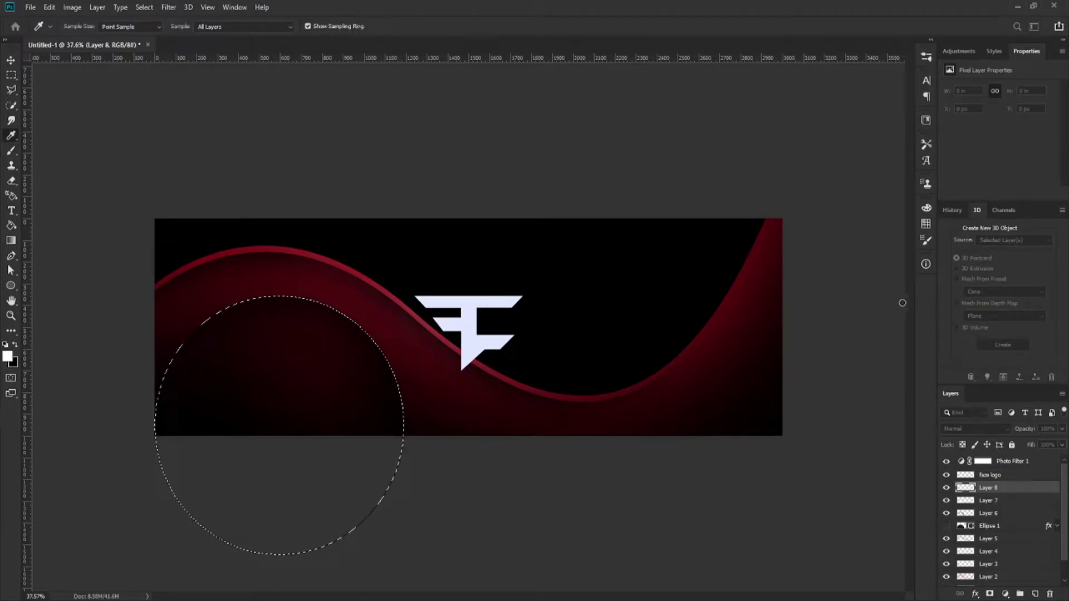
left_click(1033, 294)
left_click(260, 532)
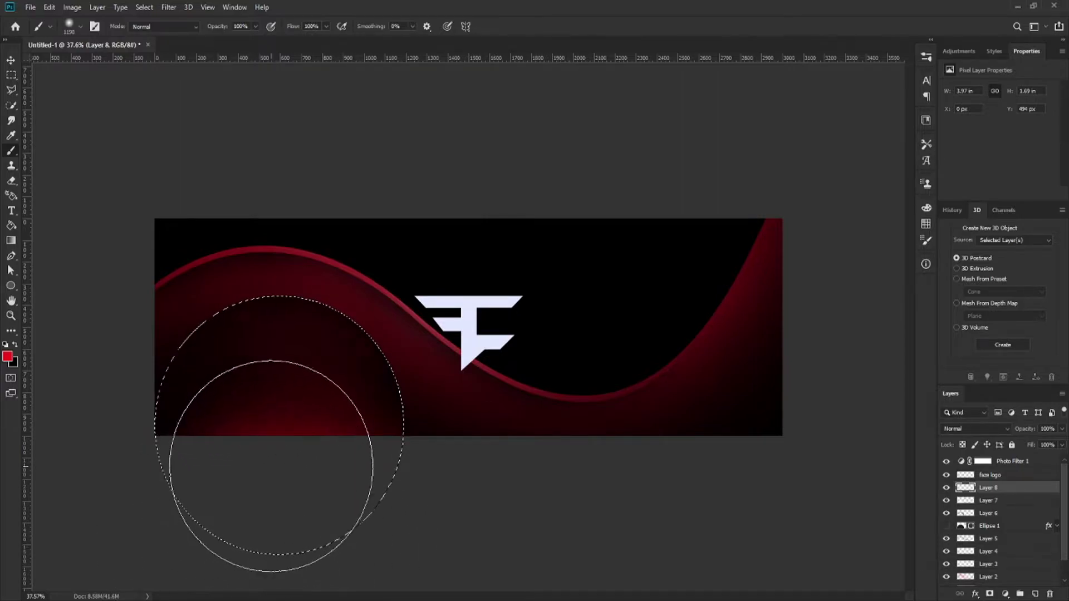
left_click(271, 462)
- Clear the circular selection and lower Layer 8's opacity to 75%
left_click(11, 74)
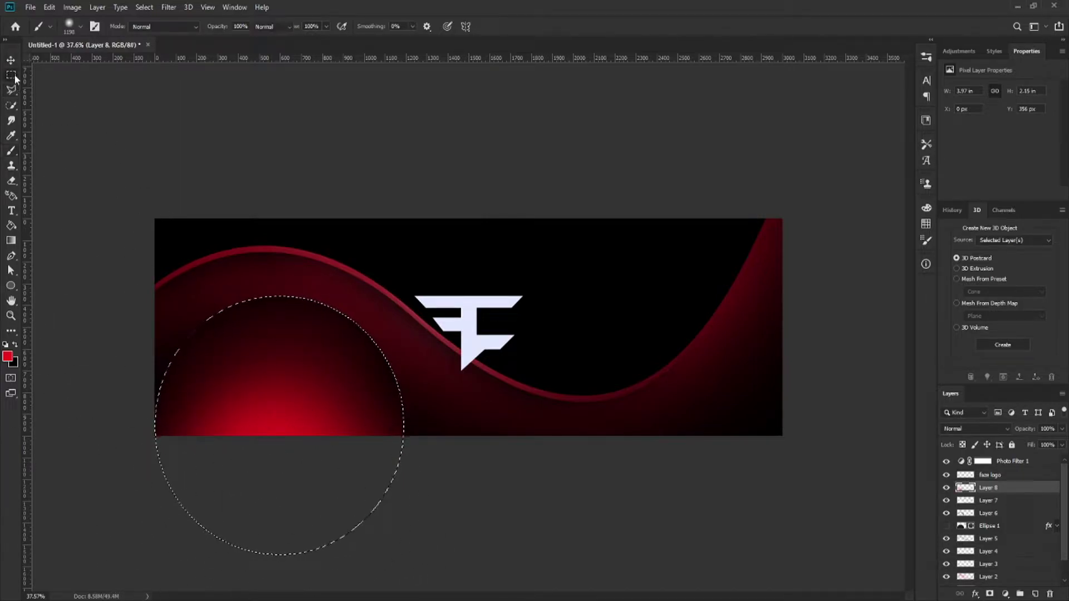
left_click(320, 184)
scroll(446, 437, "down", 6)
scroll(405, 444, "up", 2)
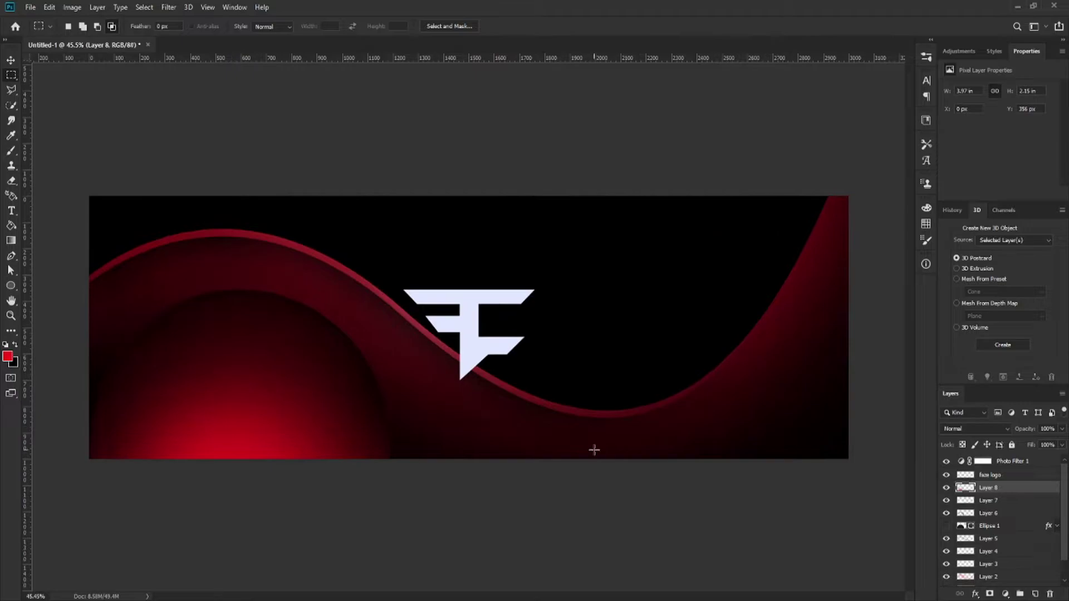
key("9")
key("6")
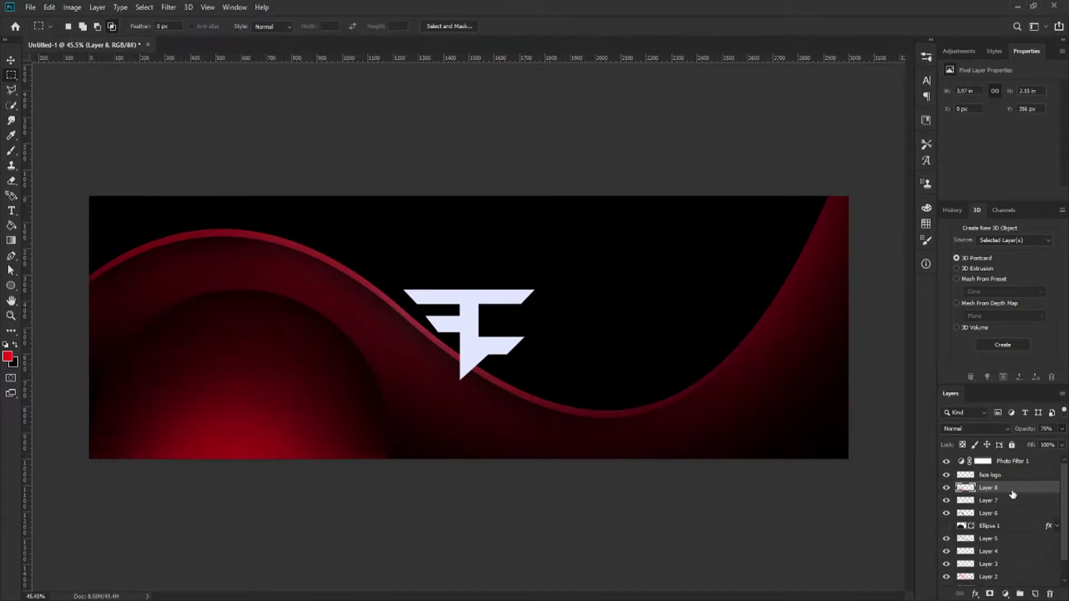
- Move Layer 7 above Layer 8, select the faze logo layer, and toggle Layer 7's visibility to compare the glow
mouse_move(990, 500)
left_mouse_down()
mouse_move(995, 508)
mouse_move(989, 483)
left_mouse_up()
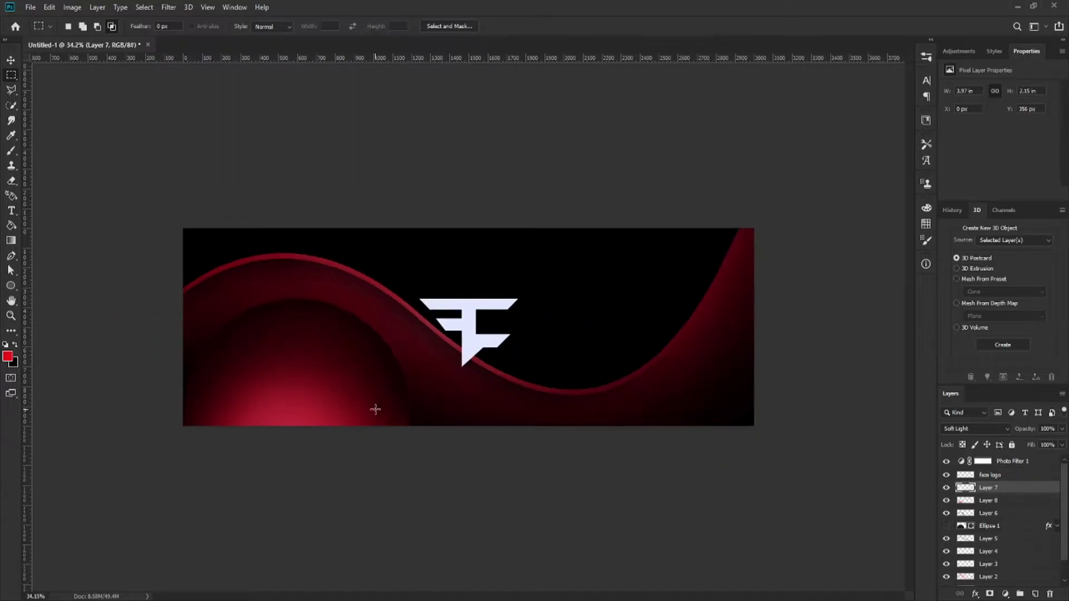
left_click(985, 477)
left_click(946, 487)
left_click(945, 489)
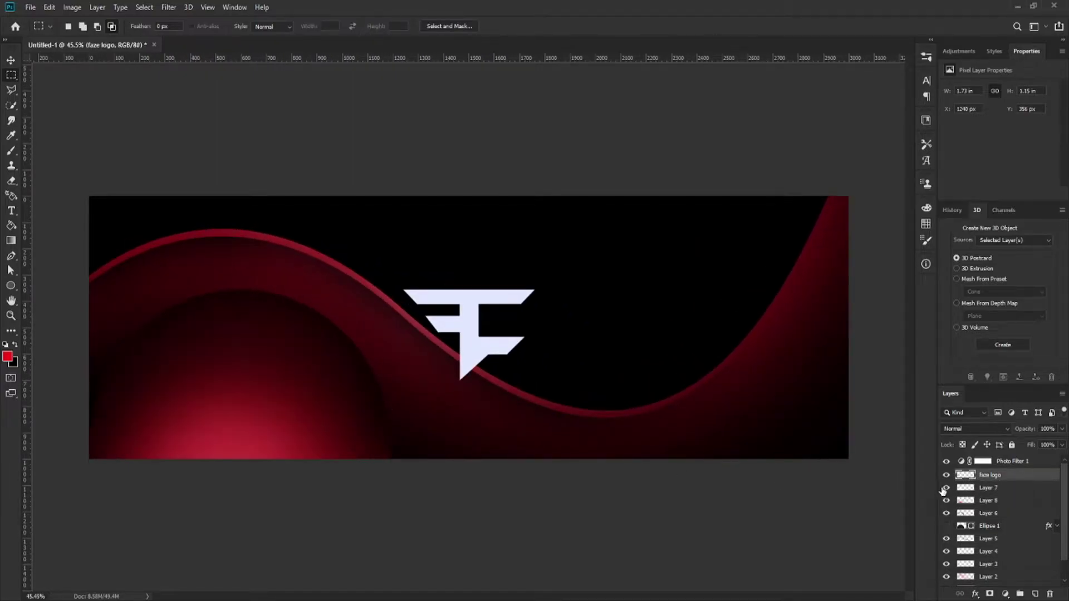
scroll(417, 408, "down", 6)
scroll(417, 408, "up", 7)
scroll(385, 388, "up", 1)
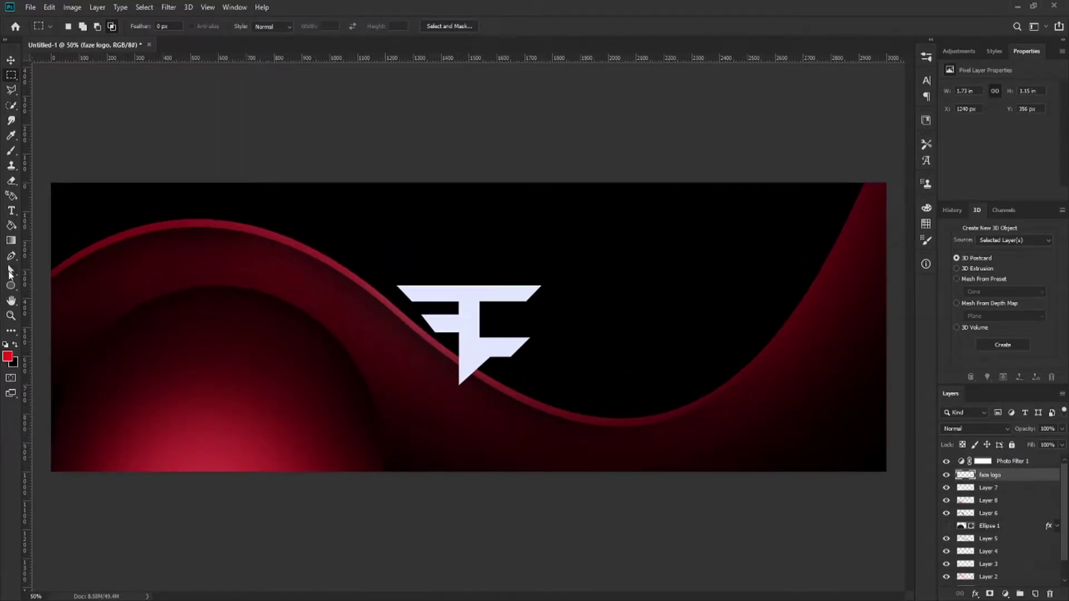
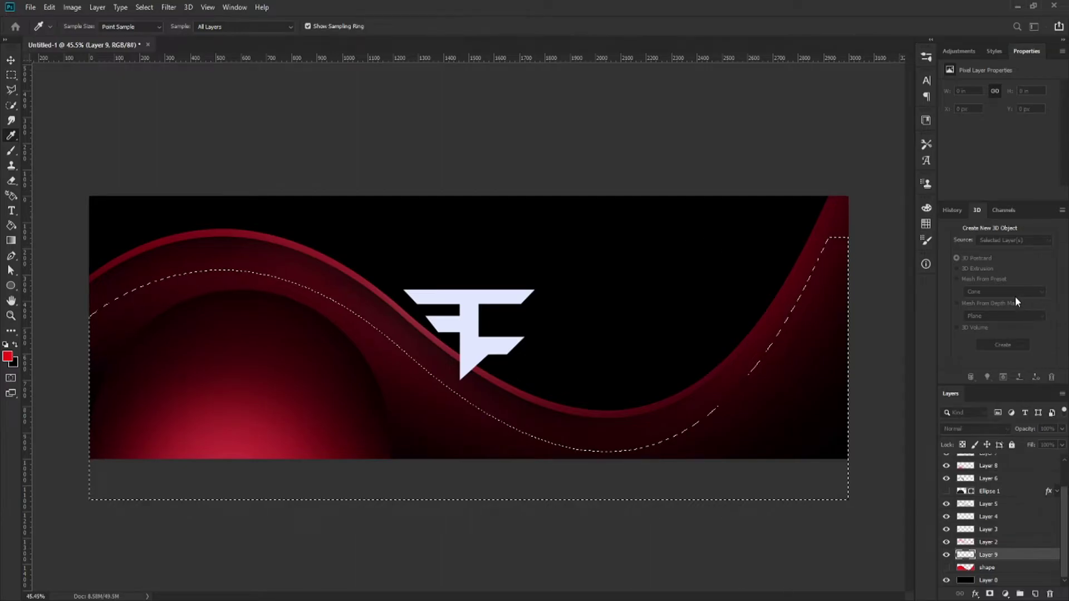
- Paint a soft white highlight along the upper edge of the offset wave selection on Layer 9 with a smaller brush, and deselect
right_click(363, 209, "alt")
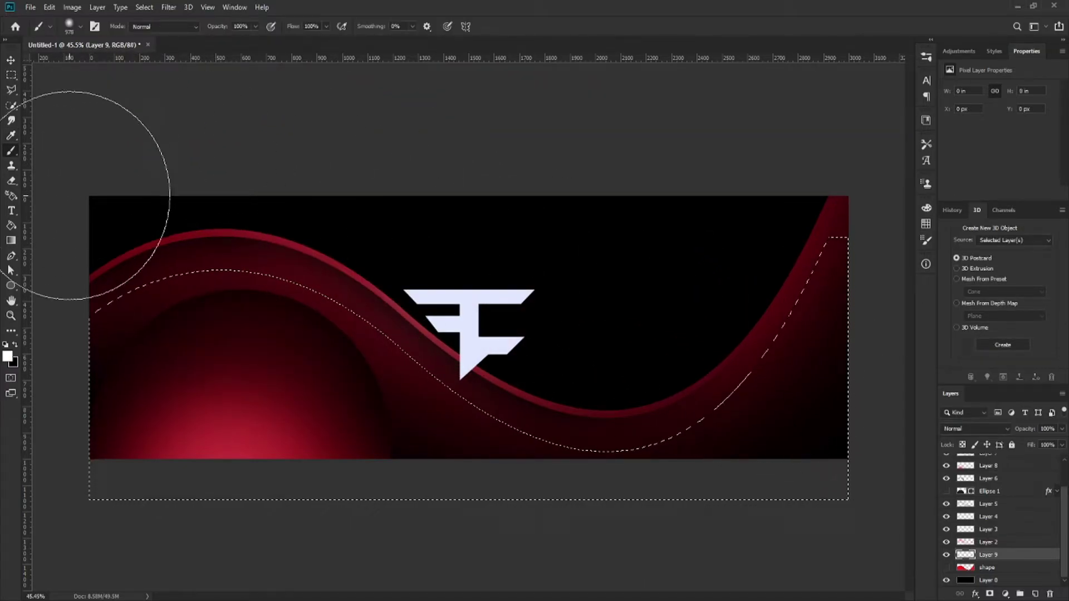
left_click(359, 275)
key("ctrl+z")
key("bracketleft")
key("bracketleft")
key("bracketleft")
mouse_move(215, 187)
left_mouse_down()
mouse_move(280, 194)
mouse_move(471, 293)
mouse_move(398, 247)
mouse_move(580, 365)
mouse_move(554, 360)
mouse_move(591, 370)
mouse_move(673, 360)
mouse_move(728, 239)
left_mouse_up()
left_click(16, 81)
left_click(599, 396)
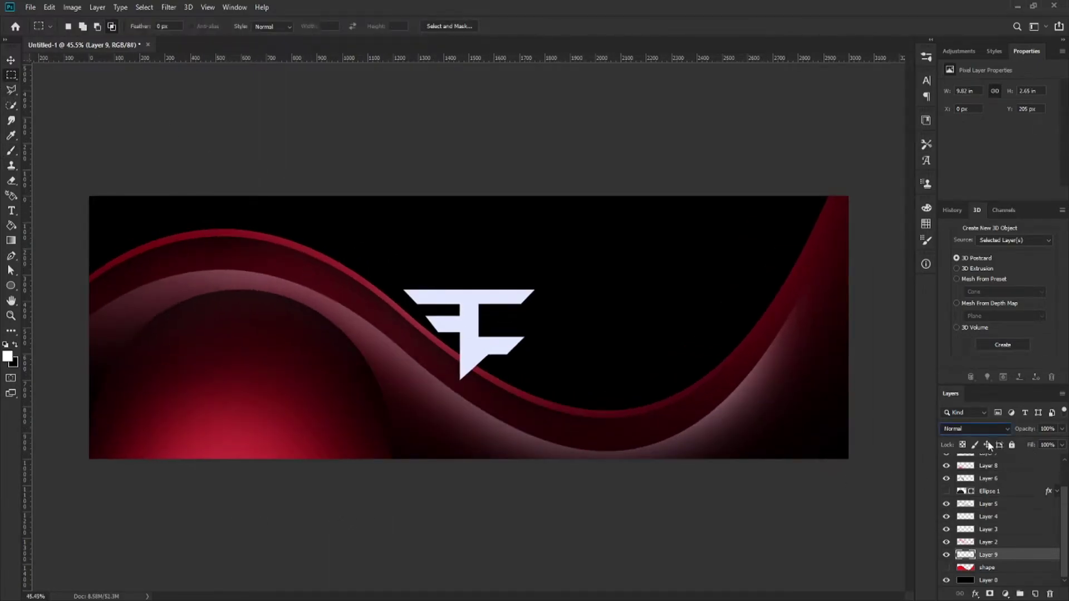
- Try other blending modes, including Overlay, on Layer 9 and restore it to Normal
key("shift+plus")
key("shift+plus")
key("shift+plus")
key("shift+plus")
key("shift+plus")
key("shift+plus")
key("shift+plus")
key("shift+plus")
key("shift+plus")
key("shift+plus")
key("shift+plus")
key("shift+plus")
key("shift+plus")
key("shift+plus")
key("shift+plus")
key("shift+plus")
key("shift+minus")
key("shift+minus")
key("shift+minus")
key("shift+minus")
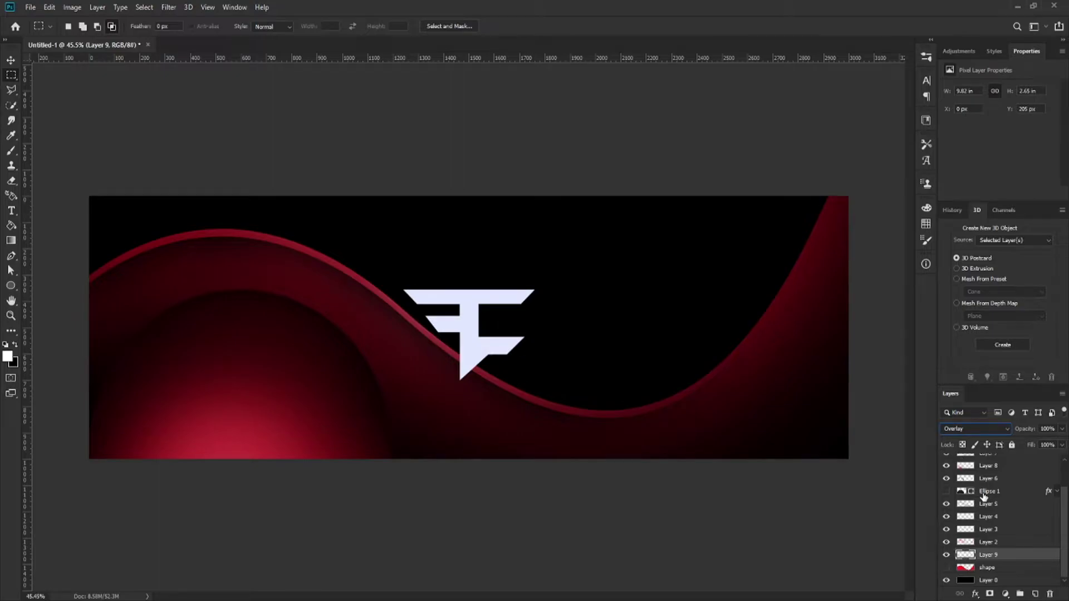
key("ctrl+j")
key("ctrl+z")
left_click(967, 429)
left_click(953, 322)
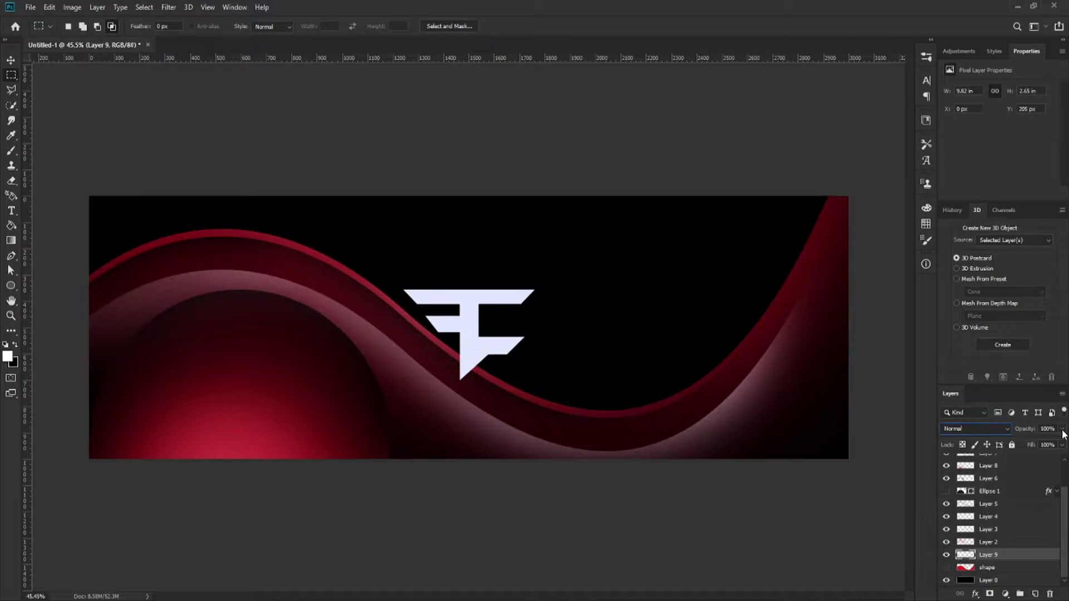
- Lower the opacity of the white wave highlight on Layer 9 to 14%
left_click_drag(1011, 438, 1021, 440)
scroll(590, 401, "down", 6)
scroll(590, 400, "up", 6)
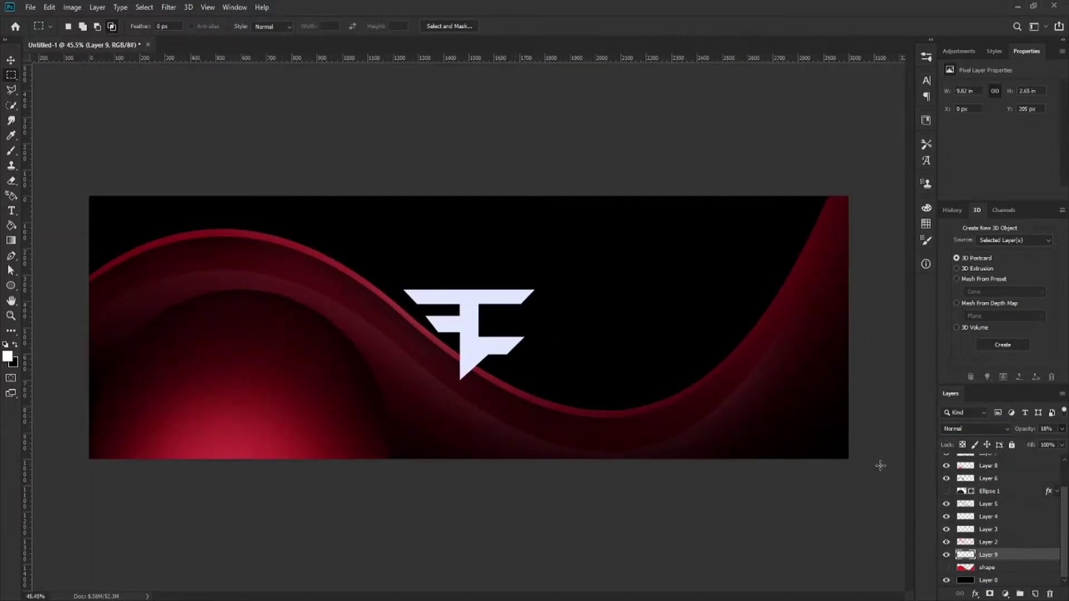
scroll(300, 295, "up", 3)
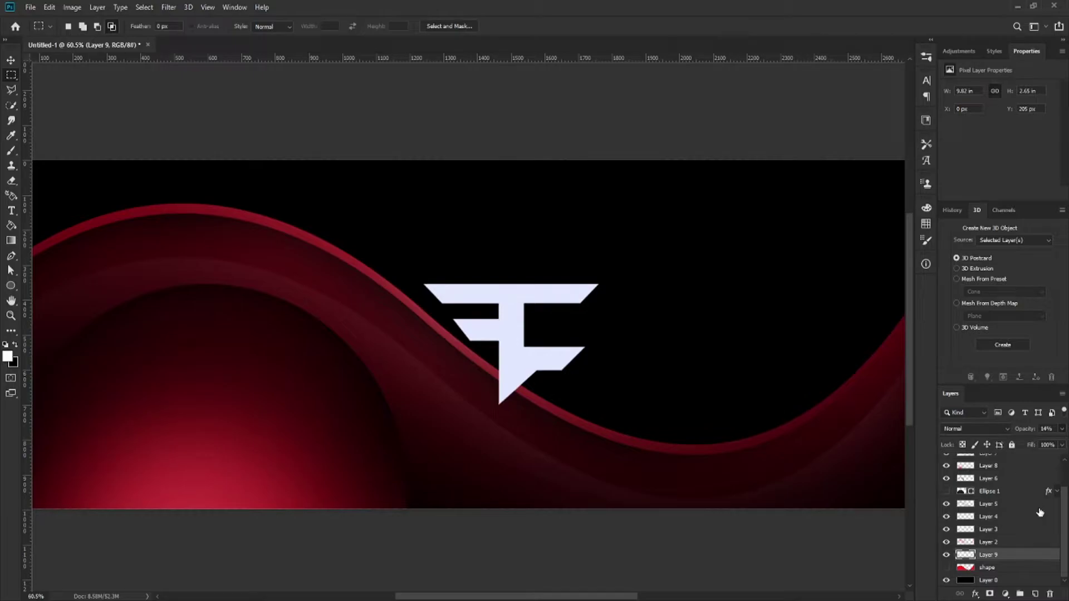
- Try a duplicate of Layer 9 in Overlay mode, compare it shown and hidden, and delete the copy
key("ctrl+j")
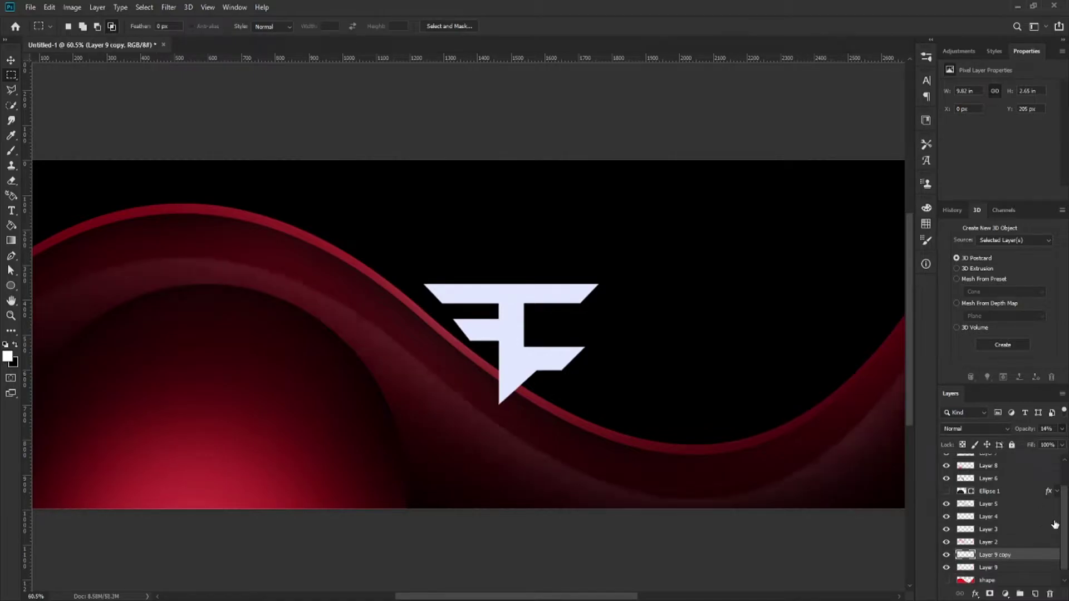
left_click(956, 432)
left_click(963, 460)
left_click(946, 555)
left_click(946, 555)
left_click(946, 555)
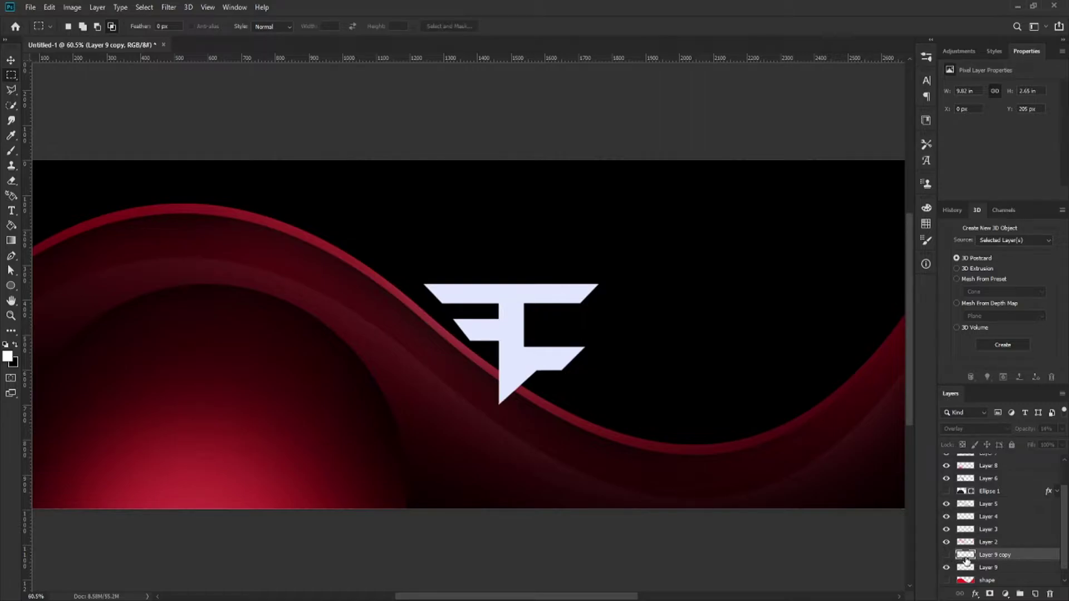
key("Delete")
- Load the hidden shape layer's outline as a selection and add a new layer above Layer 9
scroll(544, 434, "down", 8)
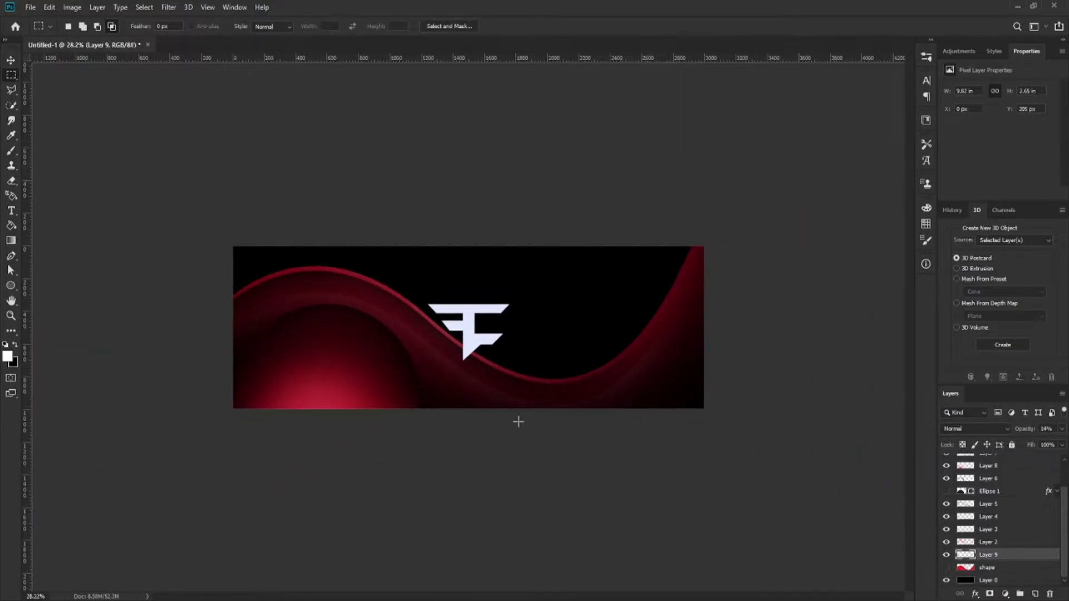
scroll(518, 423, "up", 5)
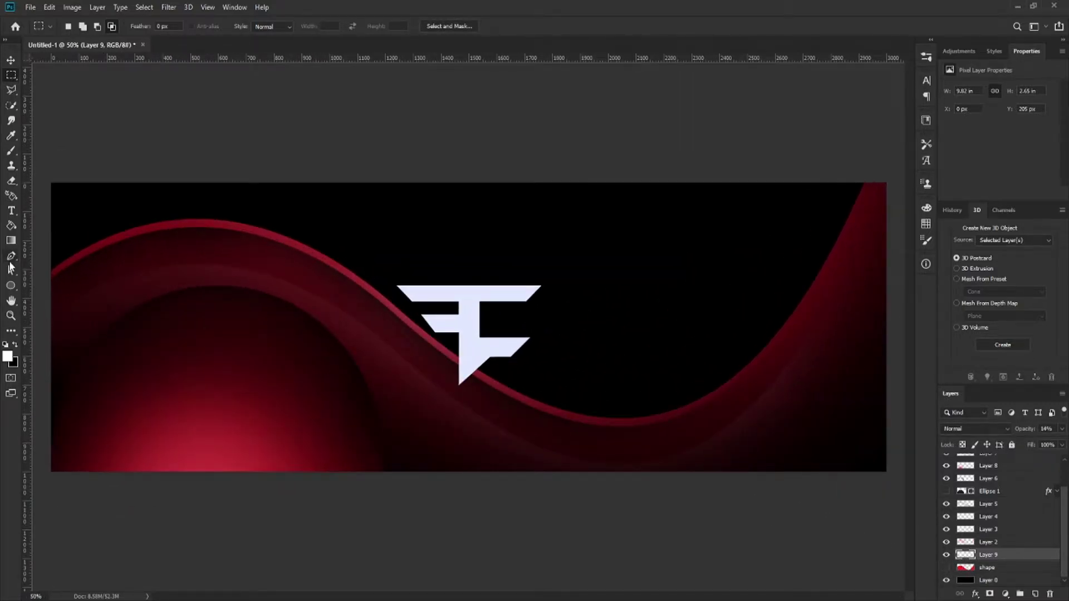
left_click(10, 256)
scroll(315, 320, "down", 2)
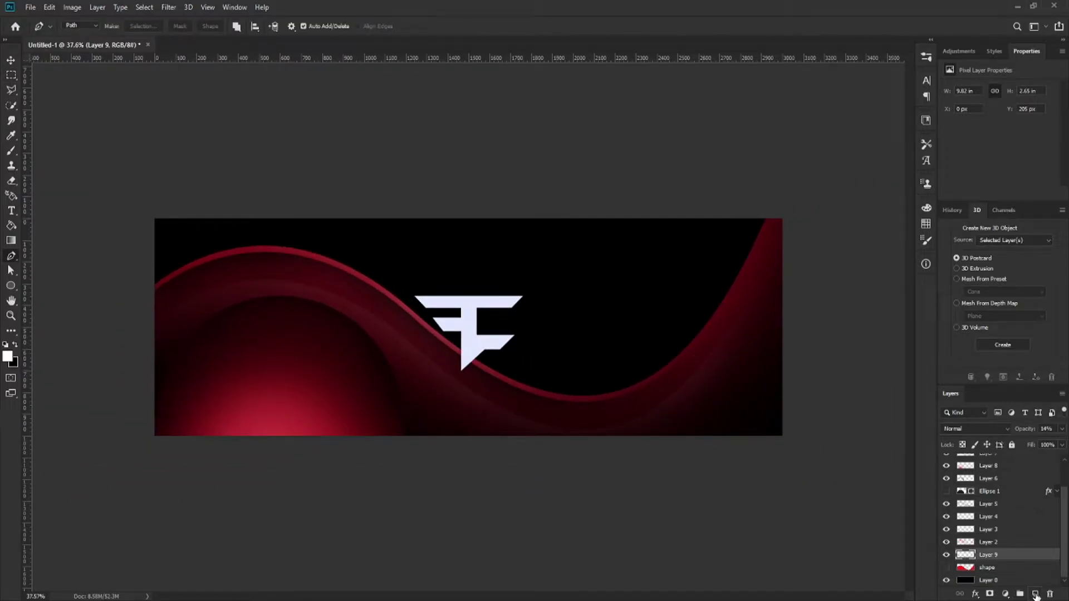
left_click(960, 573, "ctrl")
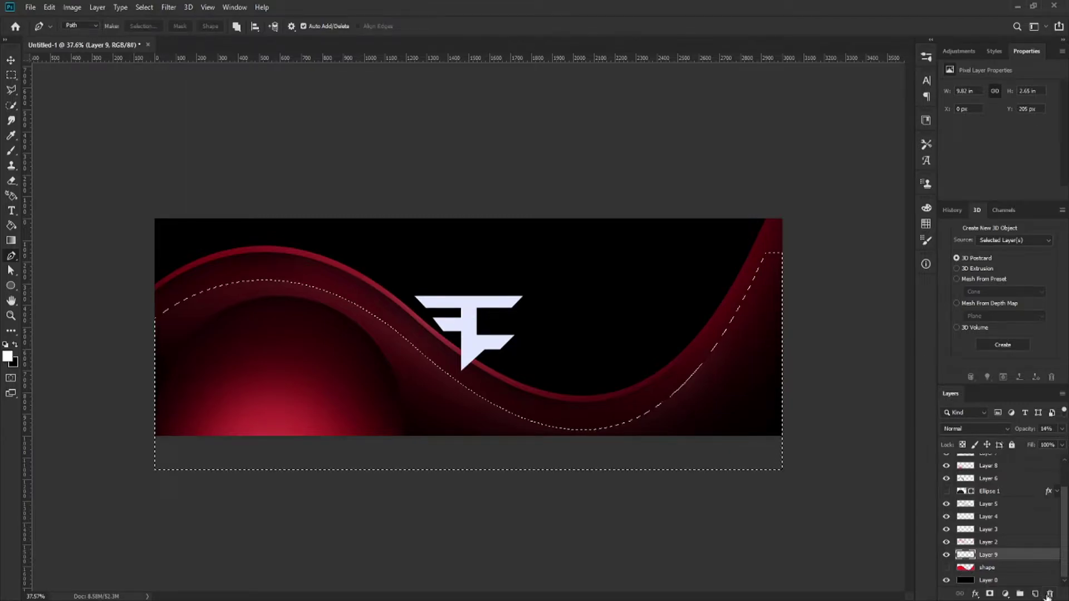
left_click(1035, 594)
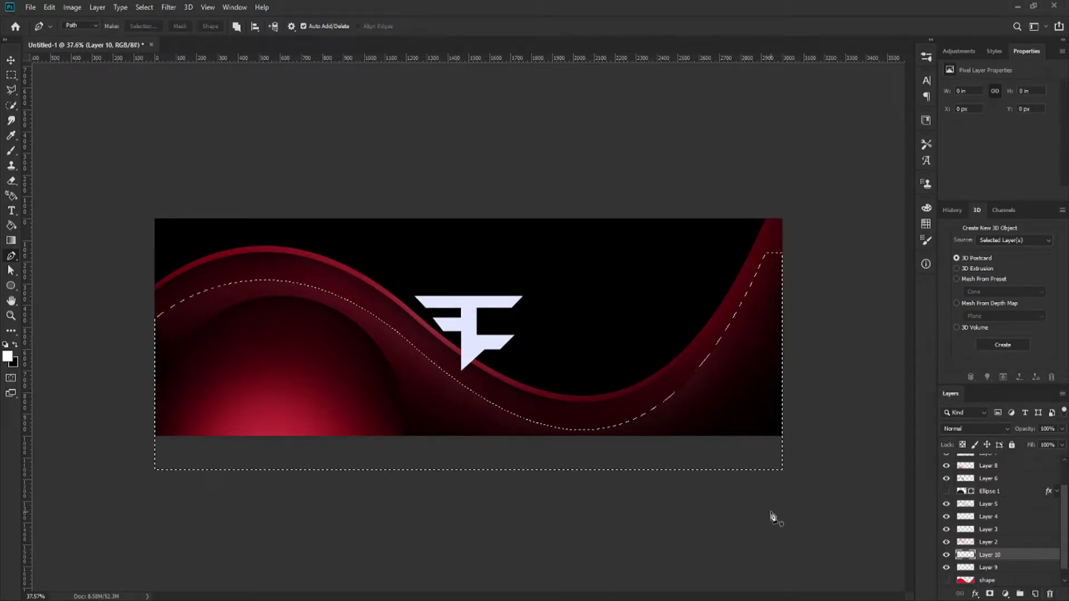
- Paint a soft pinkish-red highlight along the wave selection's upper edge on Layer 10 with a large soft brush, and deselect
left_click(15, 344)
left_click(8, 356)
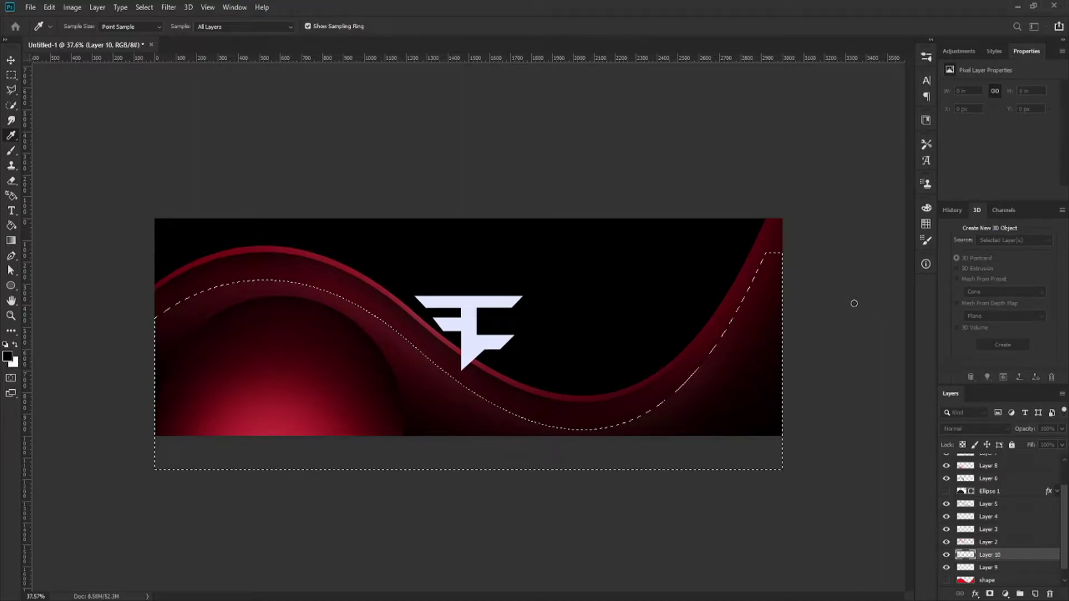
left_click(955, 289)
left_click(11, 151)
left_click(11, 152)
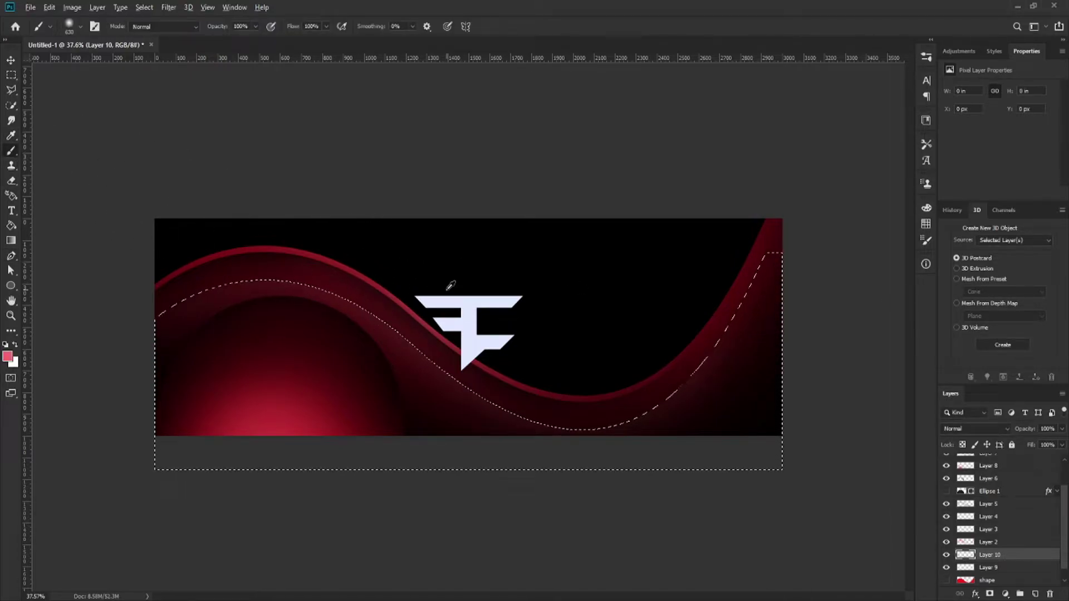
left_click(505, 296)
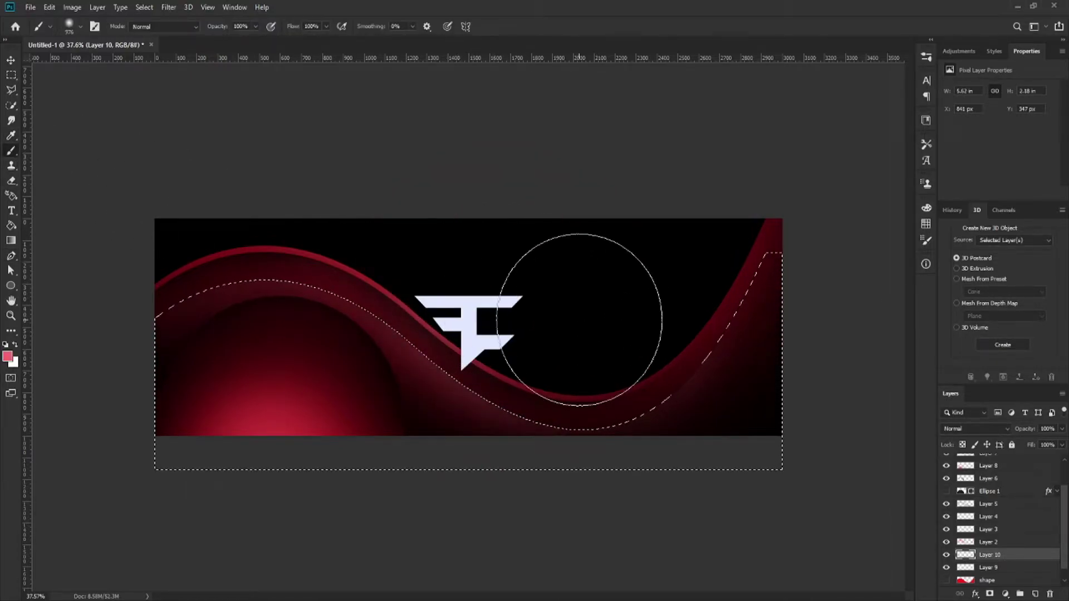
right_click(494, 284, "alt")
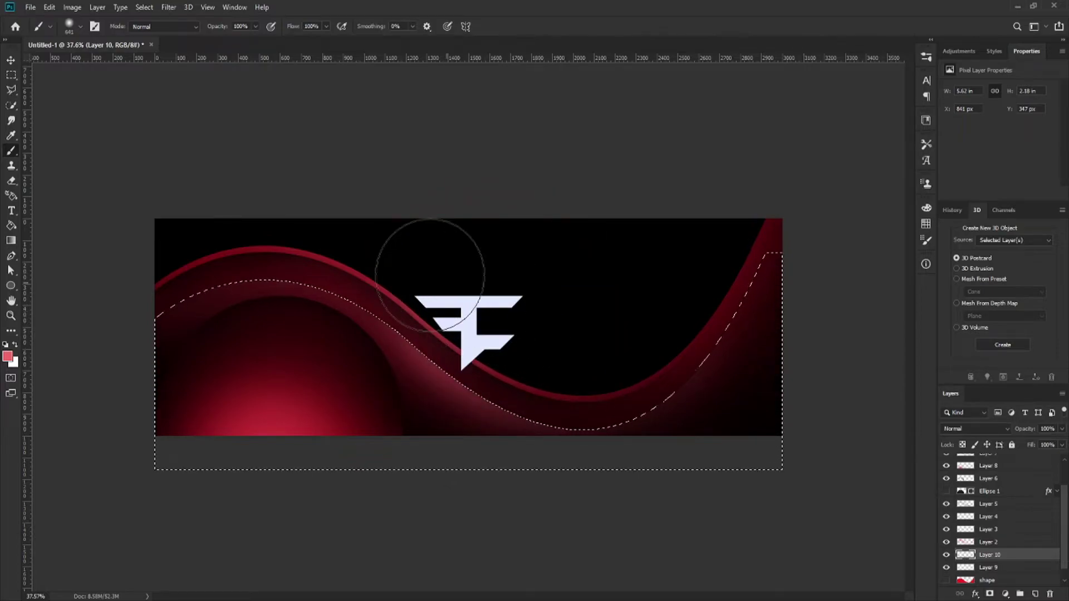
mouse_move(218, 214)
left_mouse_down()
mouse_move(110, 250)
mouse_move(339, 225)
mouse_move(530, 336)
mouse_move(622, 352)
mouse_move(613, 353)
mouse_move(653, 302)
mouse_move(560, 367)
mouse_move(542, 346)
left_mouse_up()
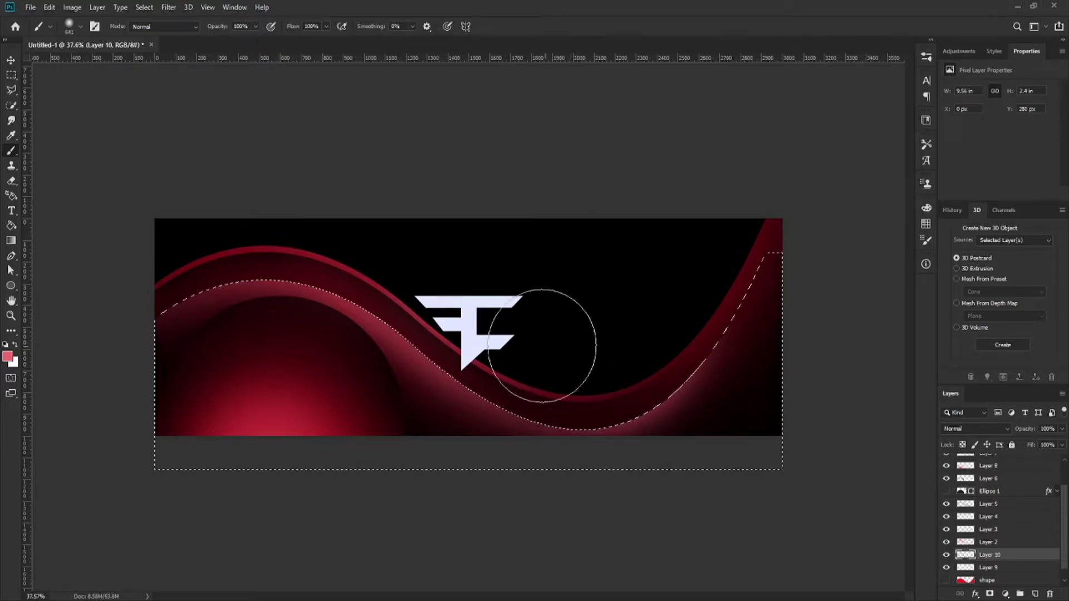
left_click(9, 75)
key("ctrl+d")
scroll(475, 446, "down", 6)
scroll(532, 450, "up", 8)
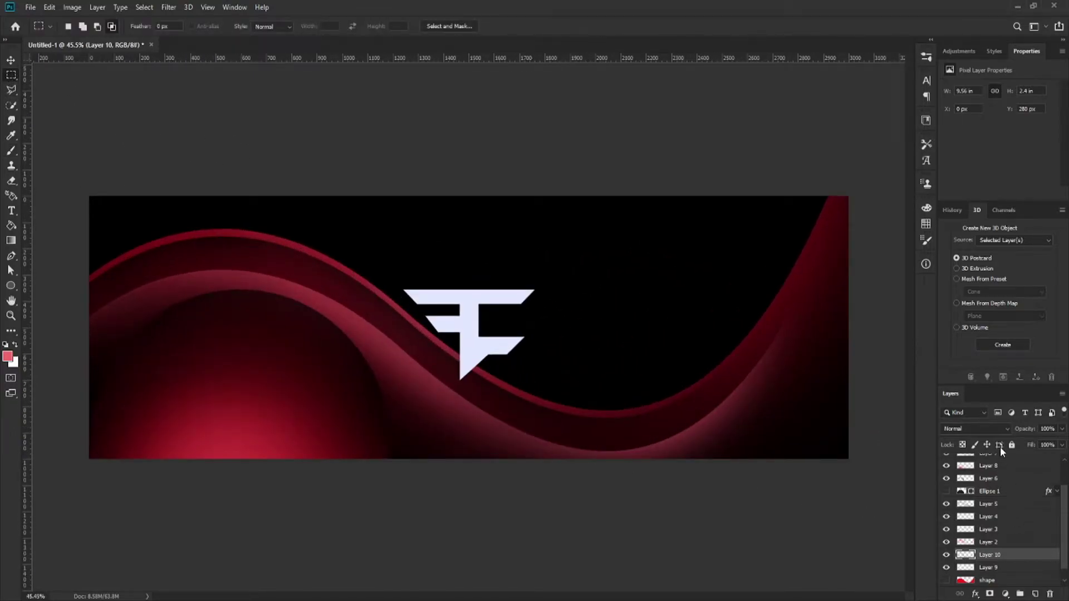
- Set the blend mode of the pinkish-red highlight on Layer 10 to Vivid Light
left_click(980, 426)
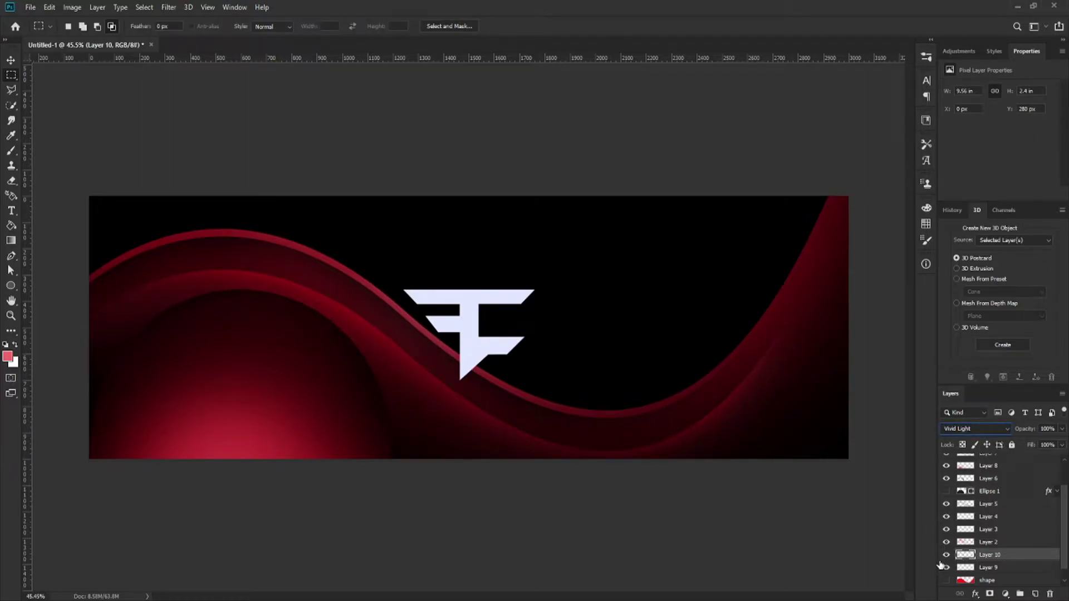
scroll(585, 426, "down", 4)
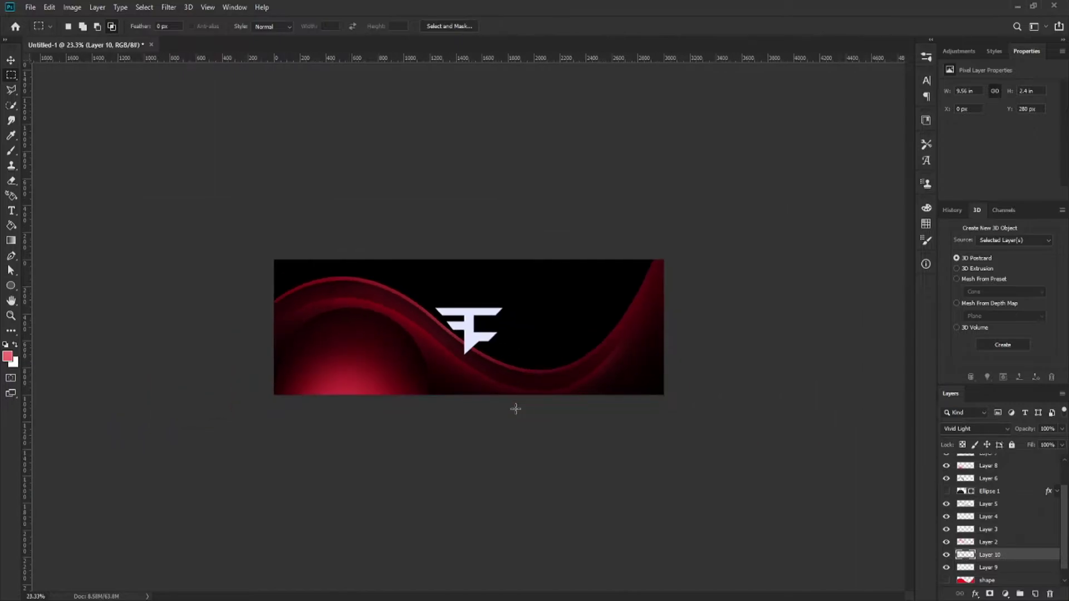
scroll(516, 405, "up", 4)
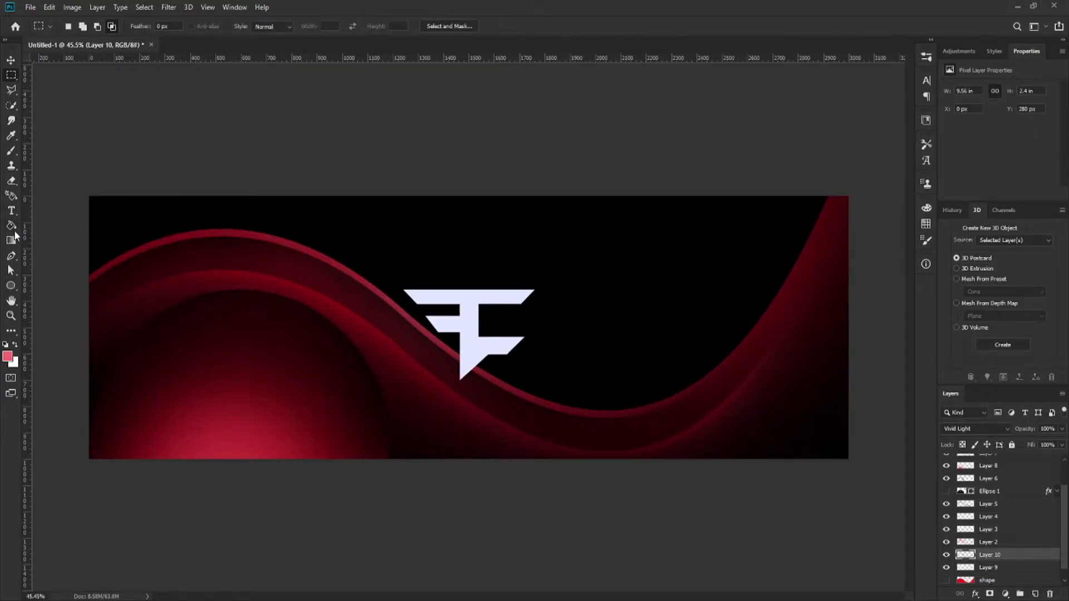
- Activate the Pen tool and add a new empty layer directly above the hidden shape layer
left_click(11, 256)
scroll(477, 334, "down", 2)
scroll(557, 379, "up", 1)
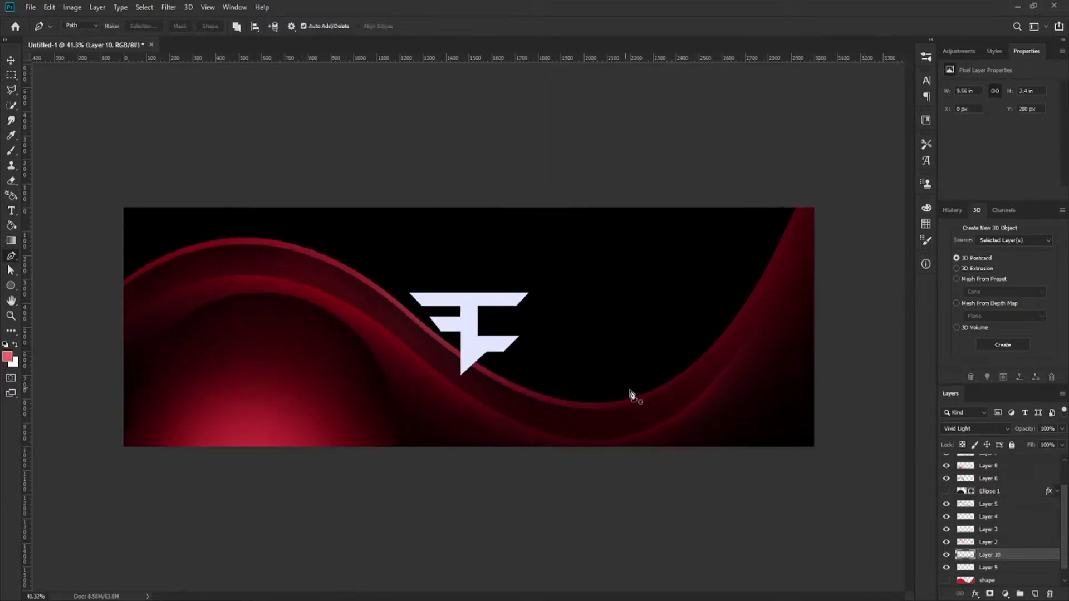
left_click(1018, 581)
left_click(1034, 595)
scroll(291, 305, "down", 1)
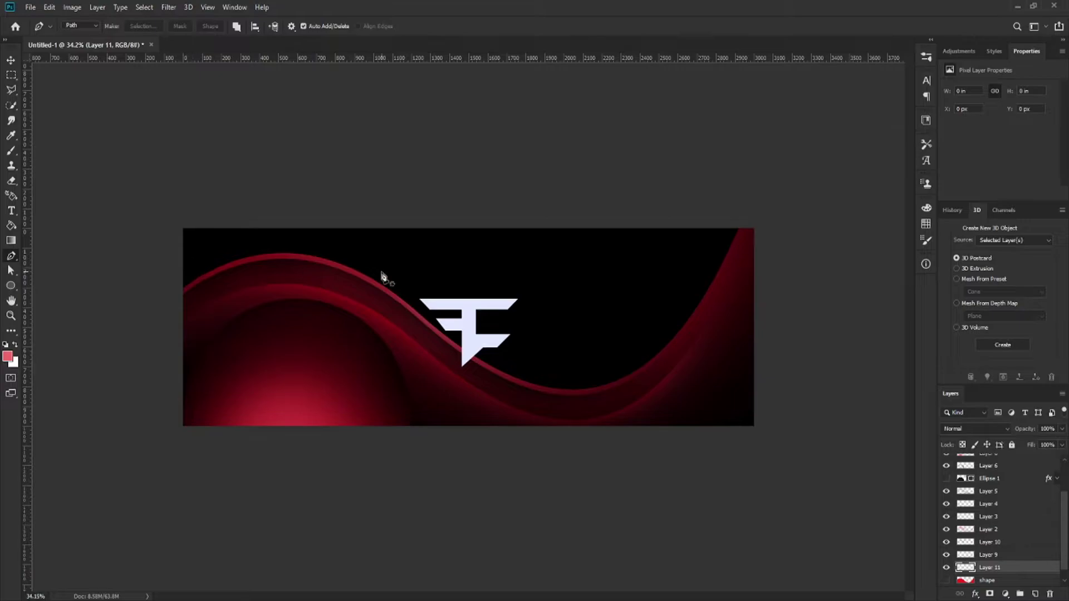
- Draw a curved pen path dipping through the logo and rising to the canvas's upper right, above the red wave
left_click(323, 213)
key("ctrl+z")
left_click(239, 226)
left_click_drag(493, 337, 571, 413)
key("ctrl+z")
left_click_drag(454, 313, 581, 454)
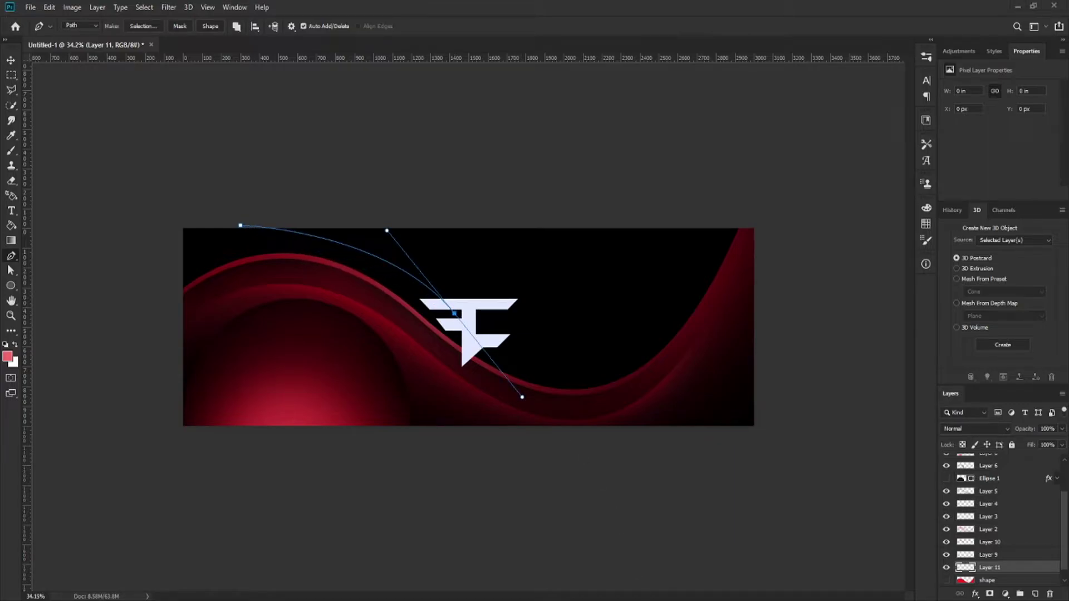
left_click_drag(712, 222, 746, 58)
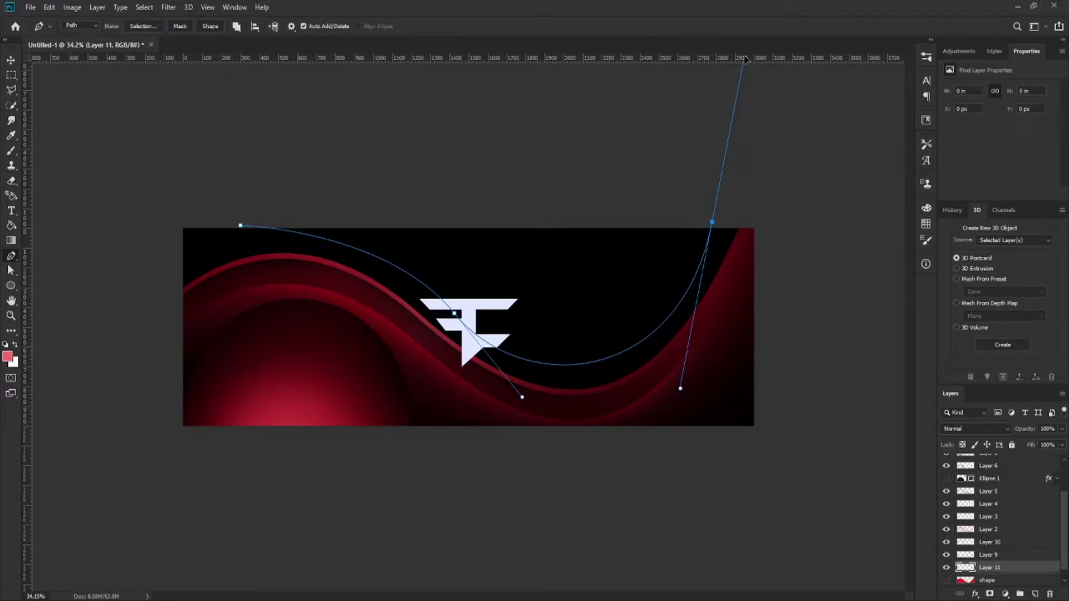
- Close the pen path with anchor points above the canvas and convert it into a selection
left_click(500, 149)
left_click(298, 135)
left_click(153, 133)
left_click(161, 202)
left_click(240, 224)
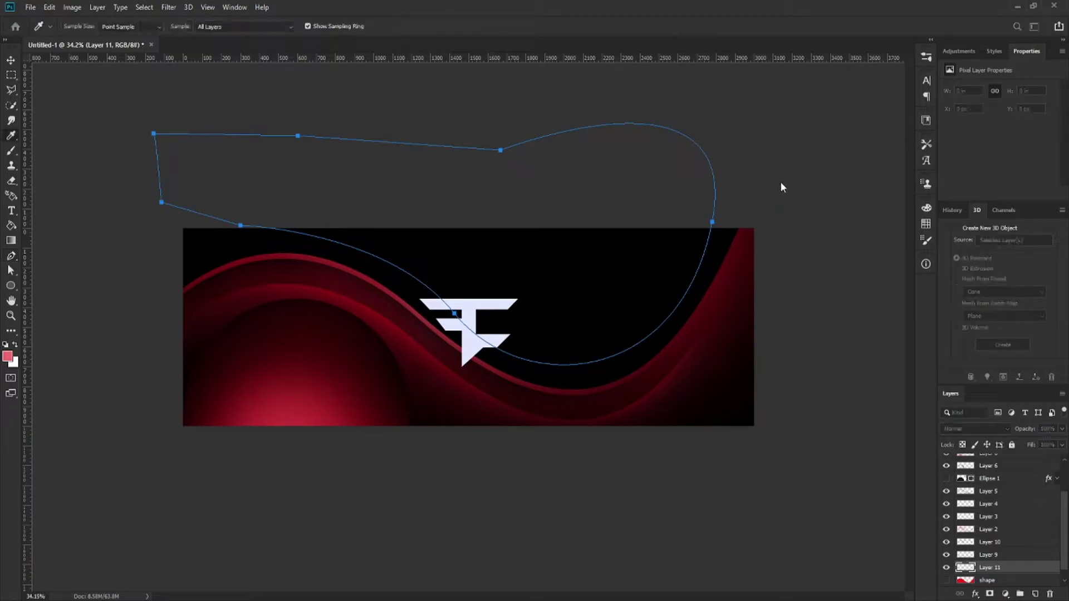
key("ctrl+Return")
scroll(489, 365, "up", 1)
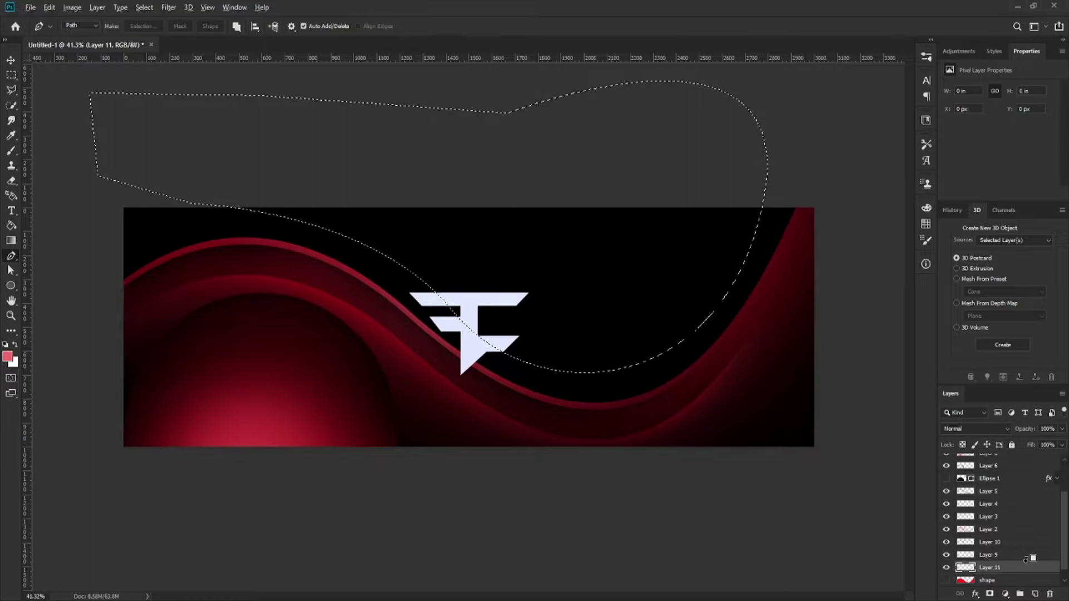
- Fill the selection on Layer 11 with the pinkish-red foreground colour and deselect
key("alt+BackSpace")
left_click(11, 74)
left_click(107, 172)
scroll(582, 397, "down", 1)
scroll(582, 397, "up", 1)
- Apply a Gradient Overlay to Layer 11, shading from dark blue-grey at the top to near black at the bottom
left_click(975, 596)
left_click(1008, 552)
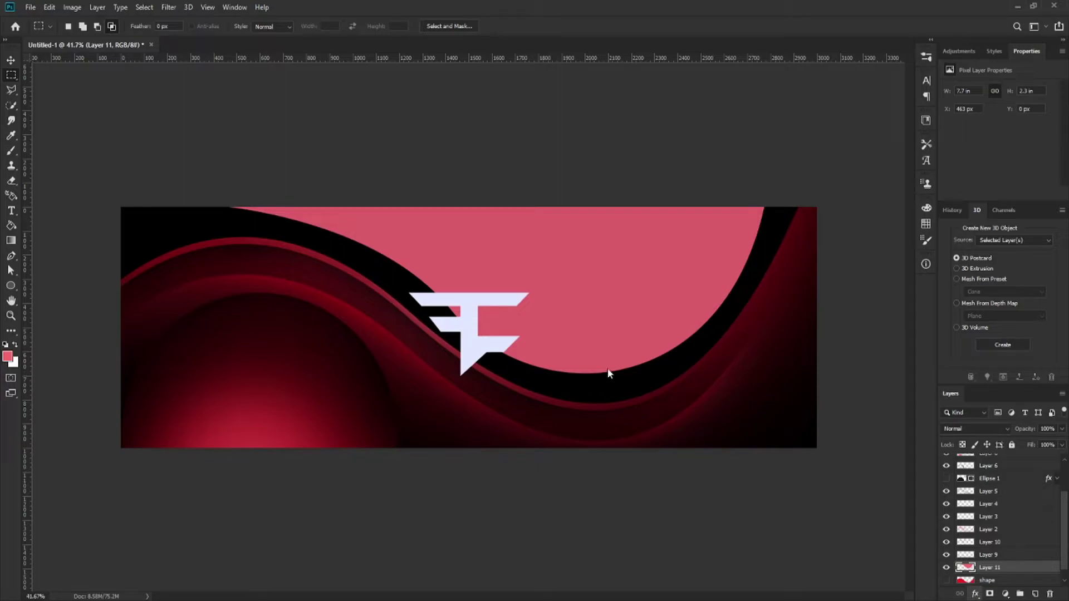
left_click(833, 301)
left_click(844, 343)
left_click(1050, 285)
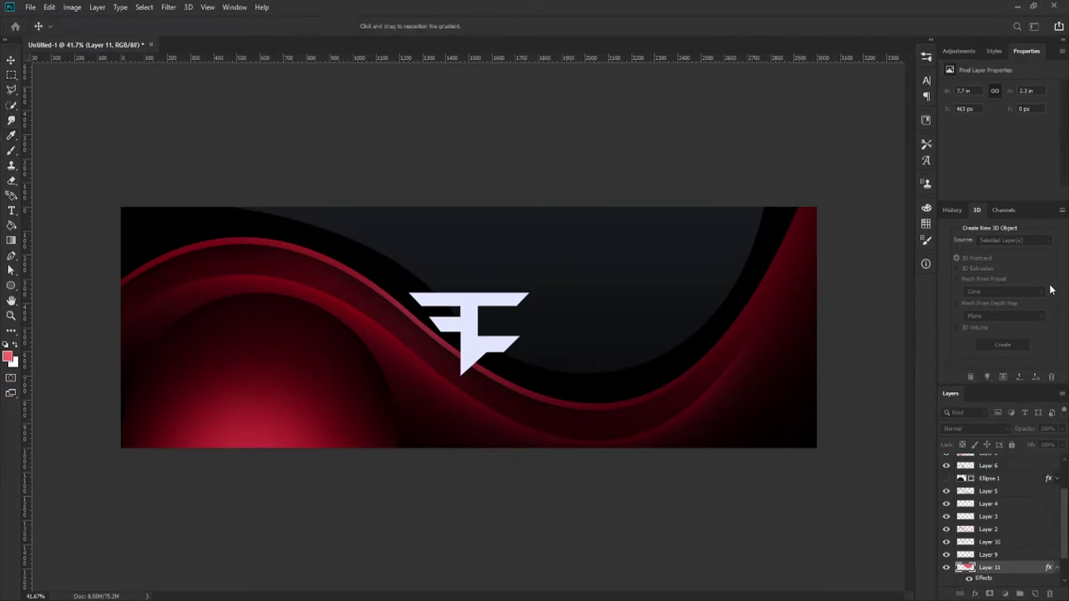
left_click(627, 434)
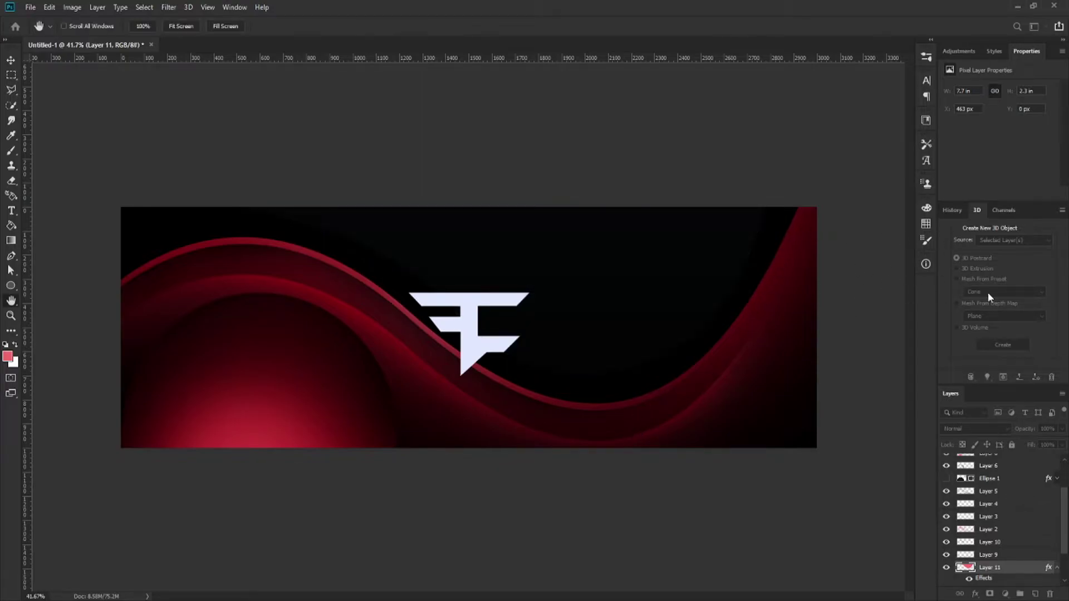
left_click_drag(989, 293, 956, 295)
key("i")
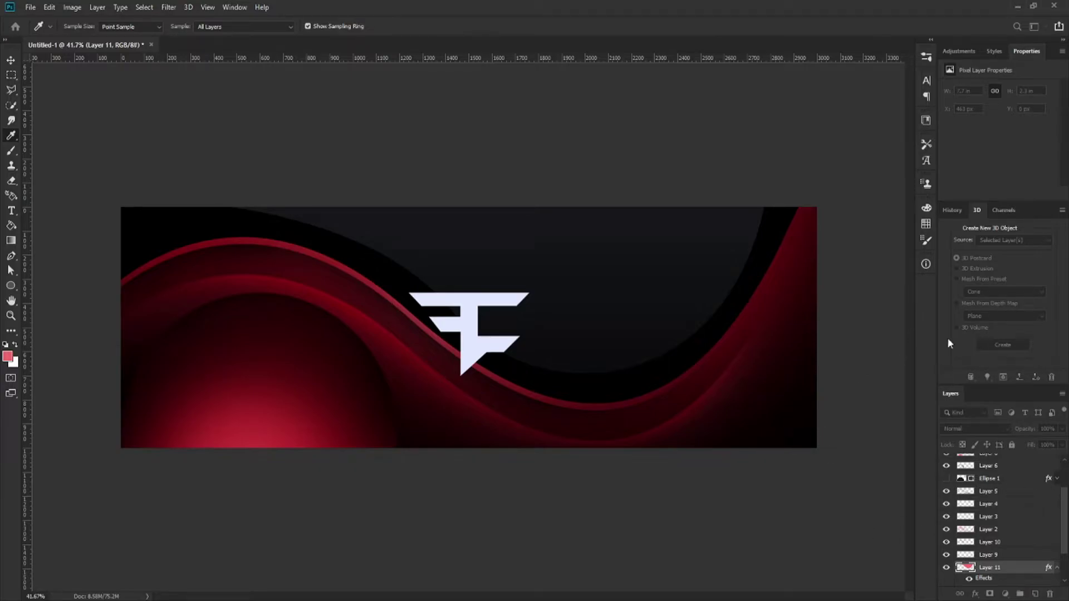
left_click(1042, 292)
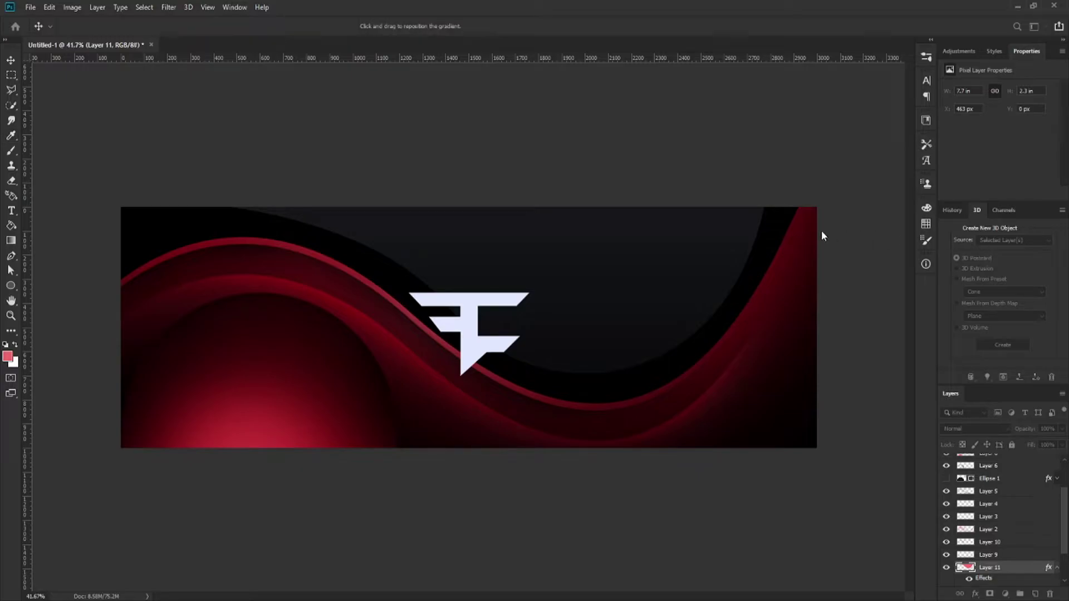
key("m")
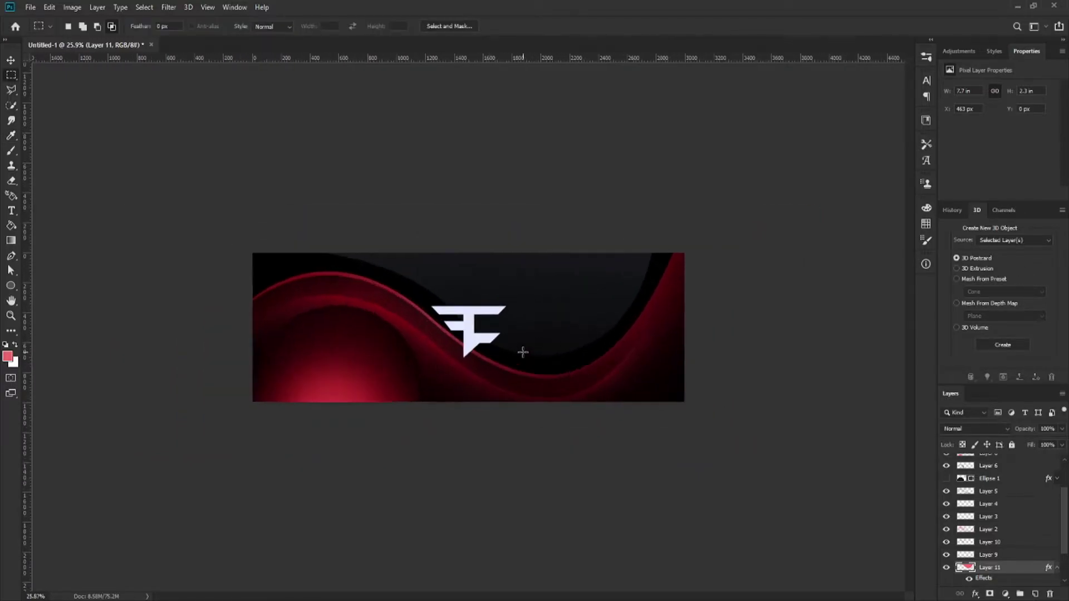
- Duplicate Layer 11 and rasterize the layer style on both the copy and the original
left_click(13, 258)
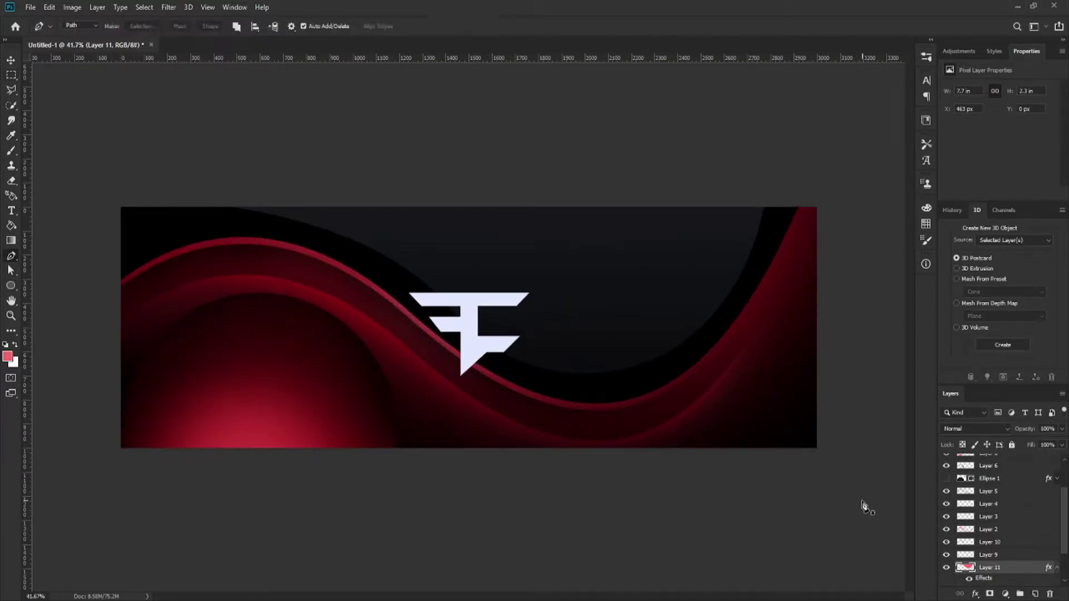
left_click(1057, 568)
key("ctrl+j")
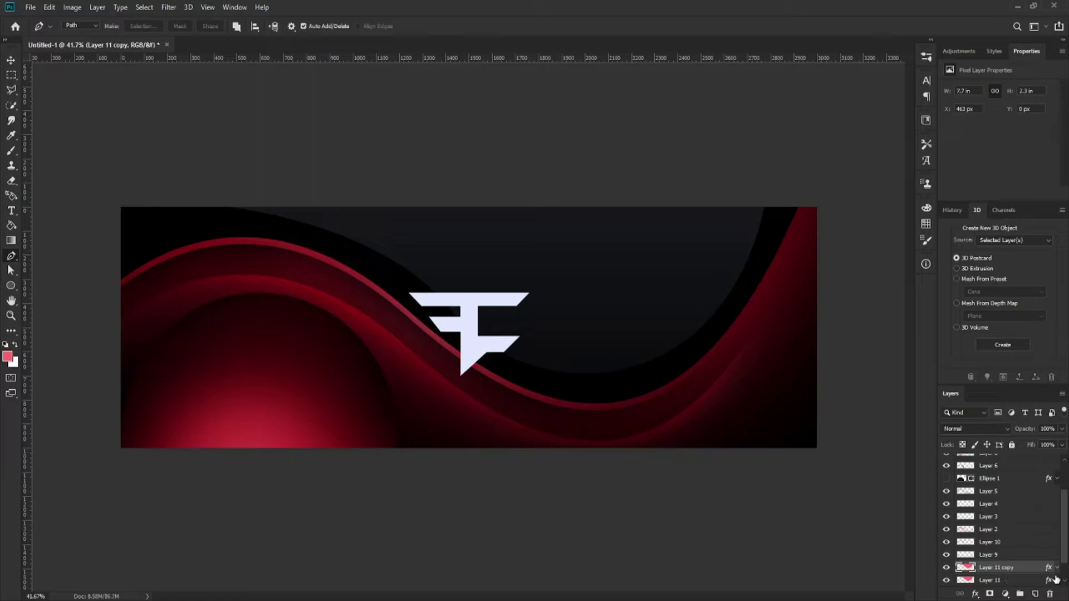
right_click(1015, 570)
left_click(980, 268)
left_click(1004, 581)
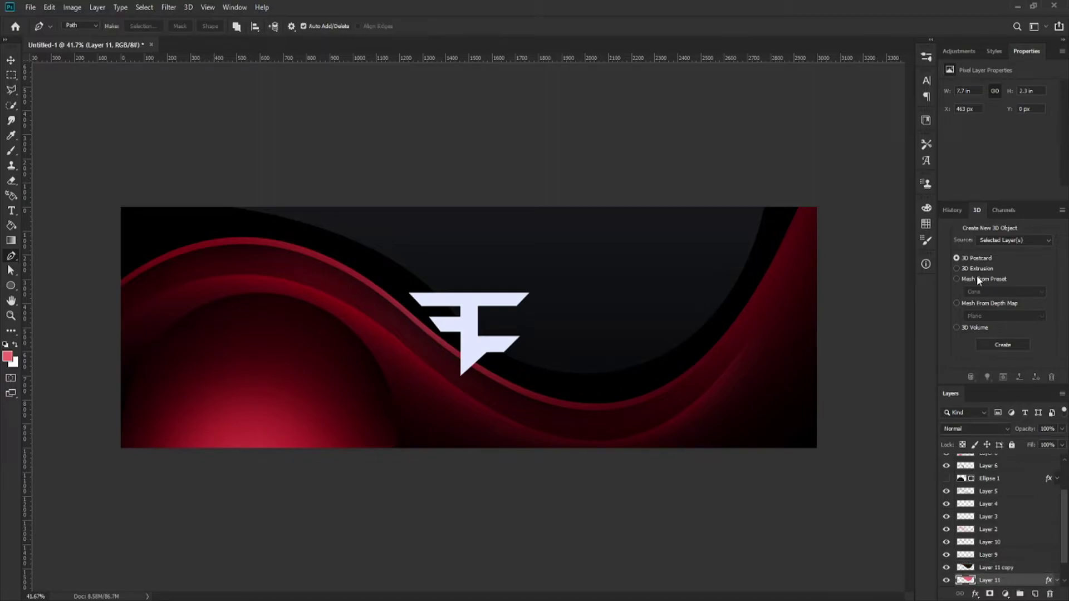
left_click(996, 569)
left_click(946, 567)
left_click(947, 568)
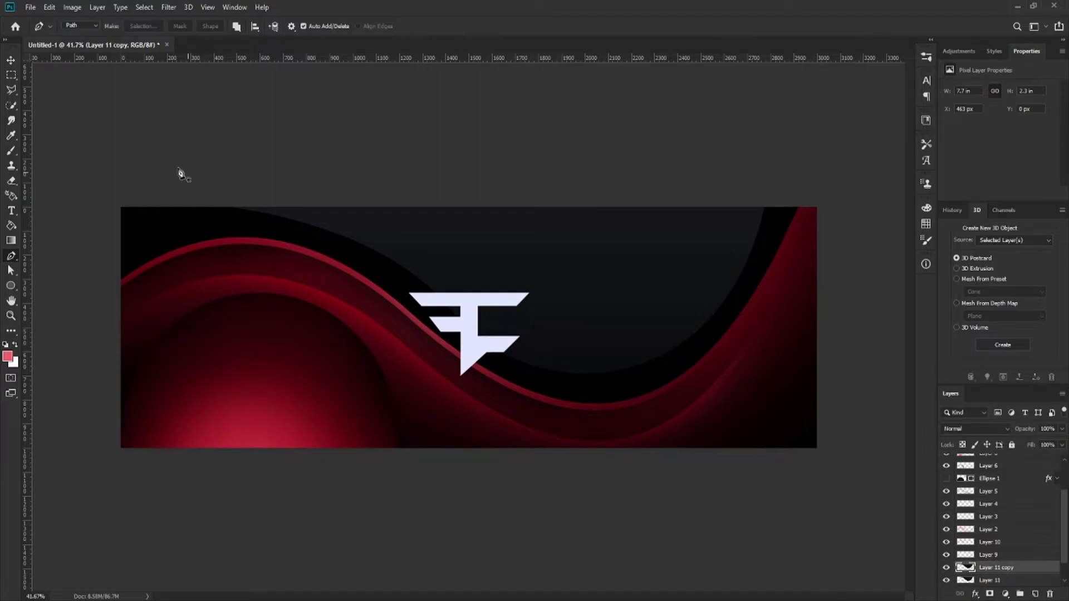
- Move Layer 11 copy upward so its curved edge sits slightly above the edge of Layer 11
left_click(12, 61)
key("ctrl+0")
left_click_drag(566, 297, 635, 310)
- Hide Layer 11 copy, load its outline as a selection and add a new layer above it
left_click(947, 567)
left_click(965, 568, "ctrl")
left_click(1032, 592)
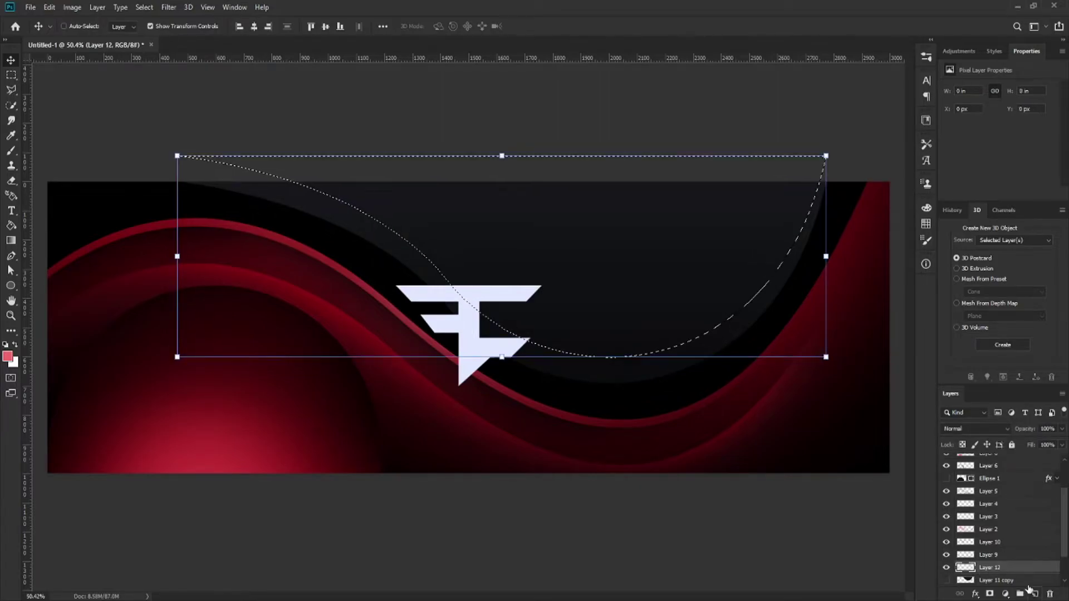
- Paint soft black shading along the curved edge inside the selection on Layer 12 with a large brush, and deselect
key("i")
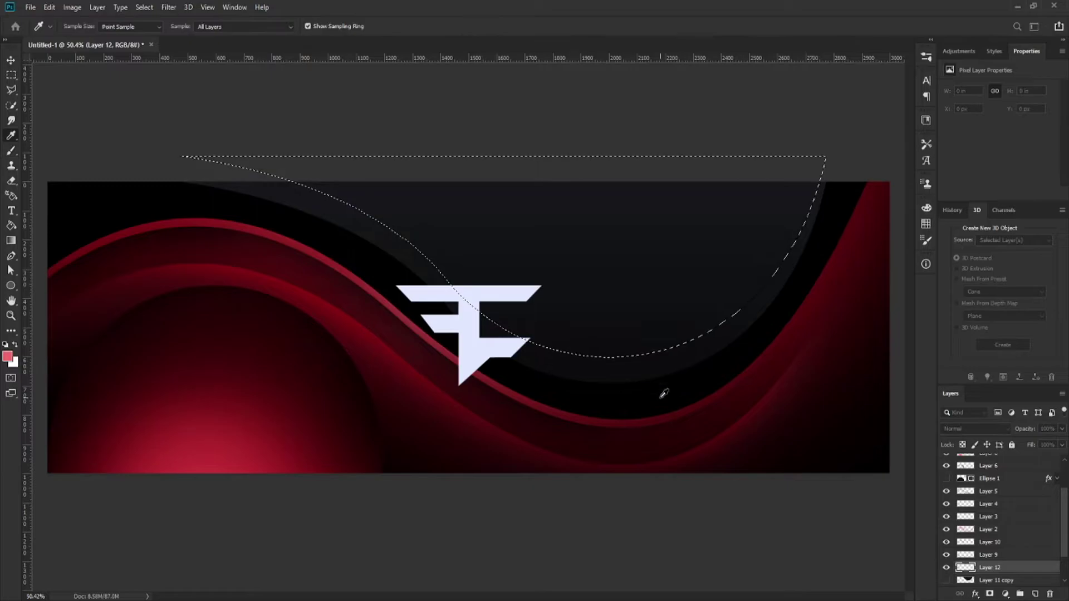
key("b")
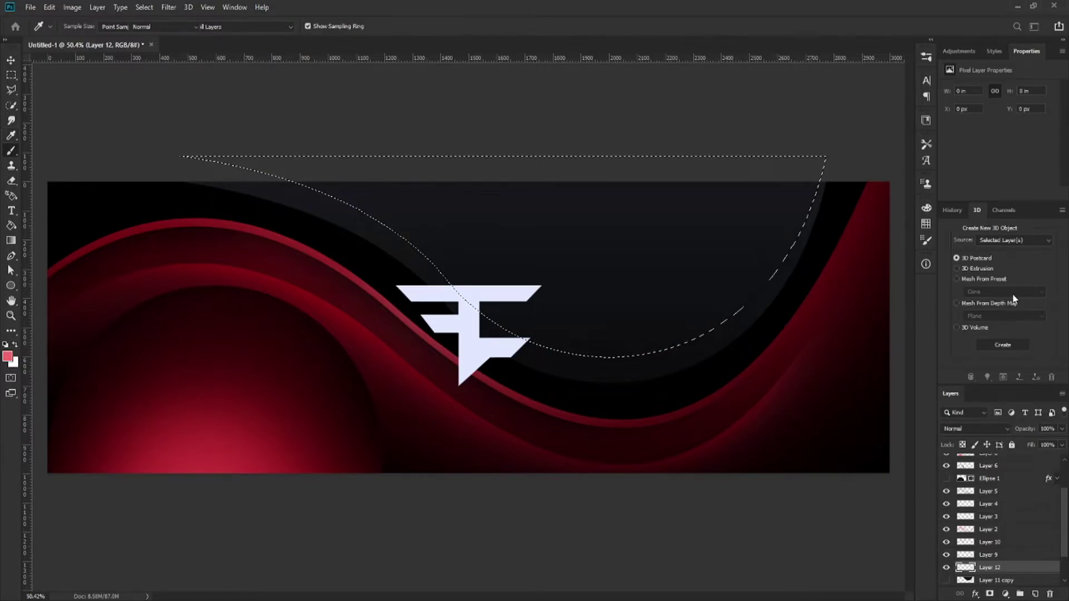
key("d")
right_click(852, 258, "alt")
left_click(875, 227)
mouse_move(851, 336)
left_mouse_down()
mouse_move(699, 466)
mouse_move(591, 490)
left_mouse_up()
mouse_move(888, 215)
left_mouse_down()
mouse_move(461, 456)
mouse_move(406, 451)
left_mouse_up()
mouse_move(498, 459)
left_mouse_down()
mouse_move(511, 463)
mouse_move(248, 331)
left_mouse_up()
left_click(11, 75)
key("ctrl+d")
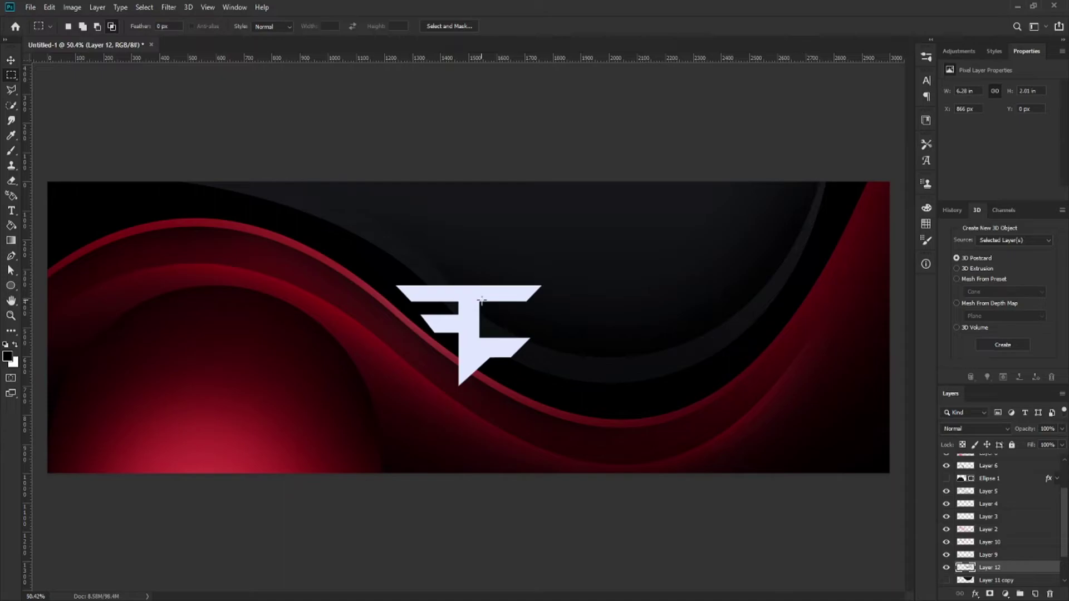
- Restore the selection, add more black shading along its curve beside the logo with a 1400 px soft brush, and deselect
scroll(500, 309, "down", 4)
scroll(527, 321, "up", 1)
key("ctrl+shift+d")
key("b")
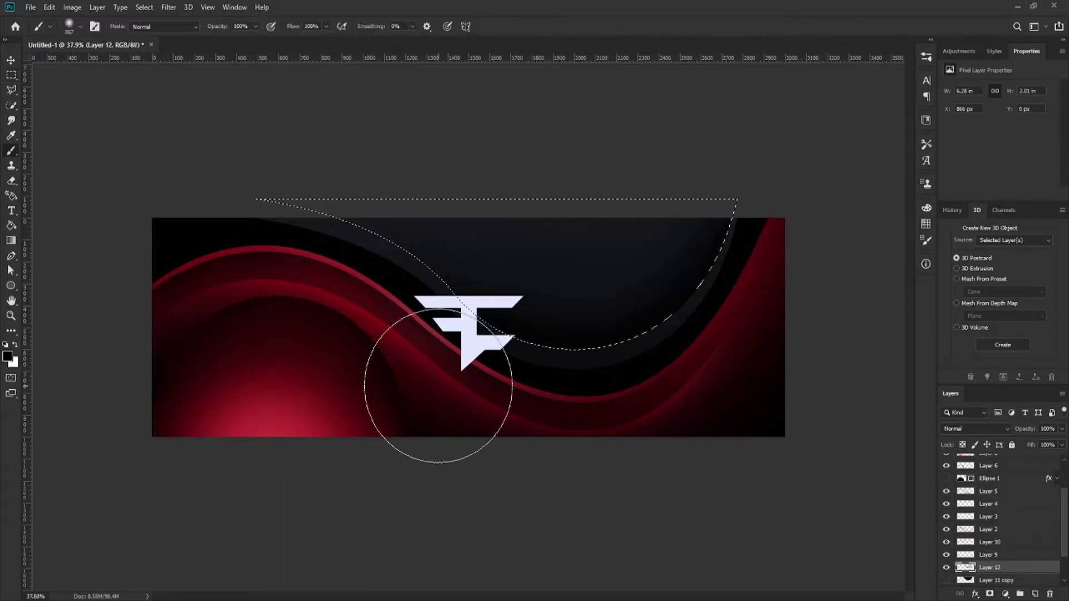
left_click_drag(490, 359, 544, 356)
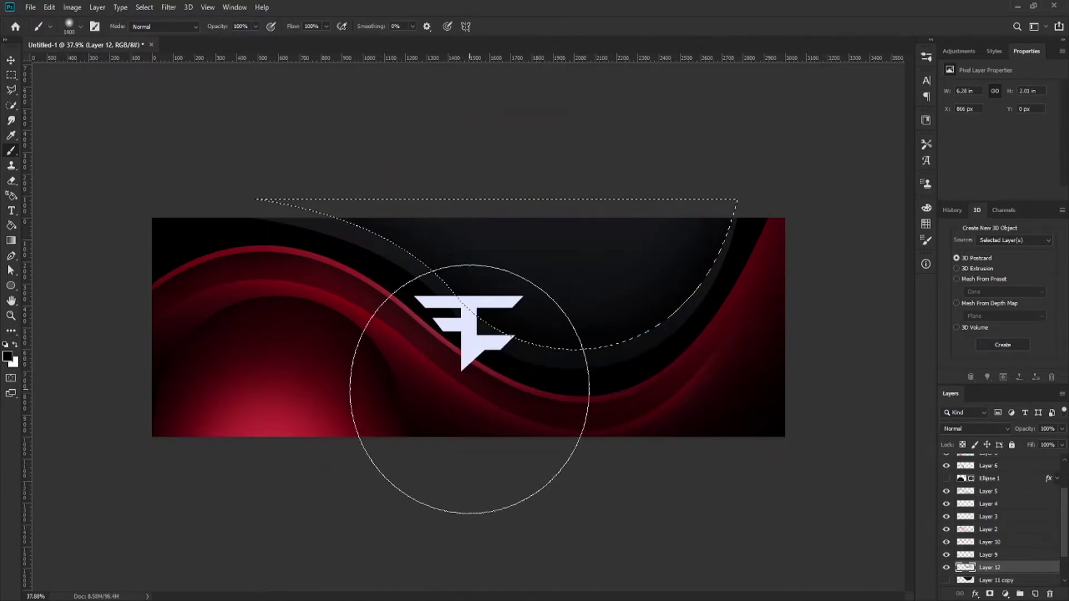
key("m")
key("ctrl+d")
scroll(601, 417, "down", 3)
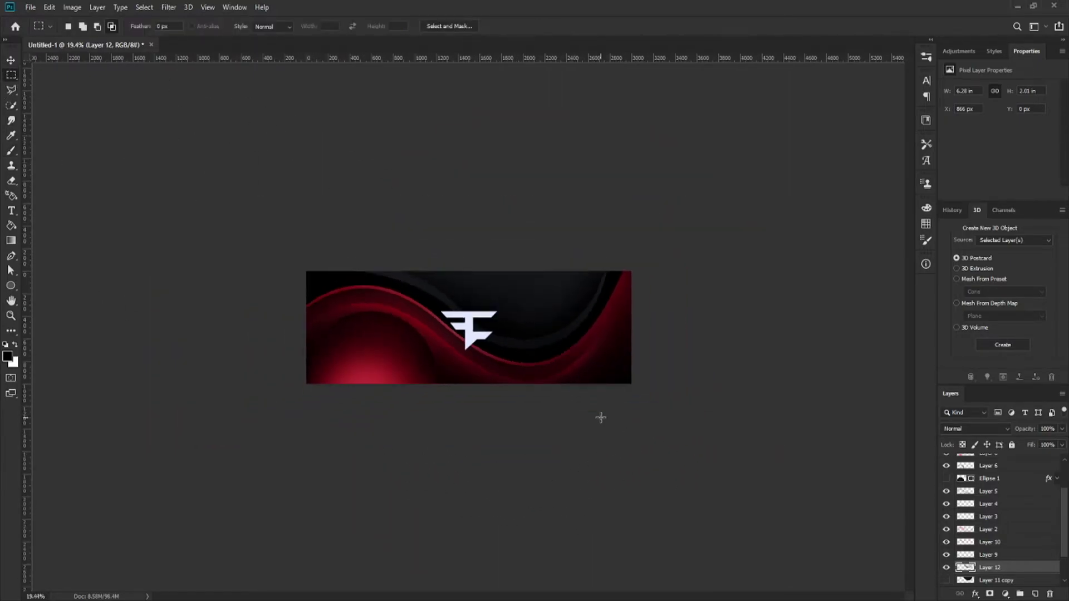
- Move Layer 11 copy slightly down to a Y position of -44 px
key("ctrl+0")
scroll(988, 571, "down", 2)
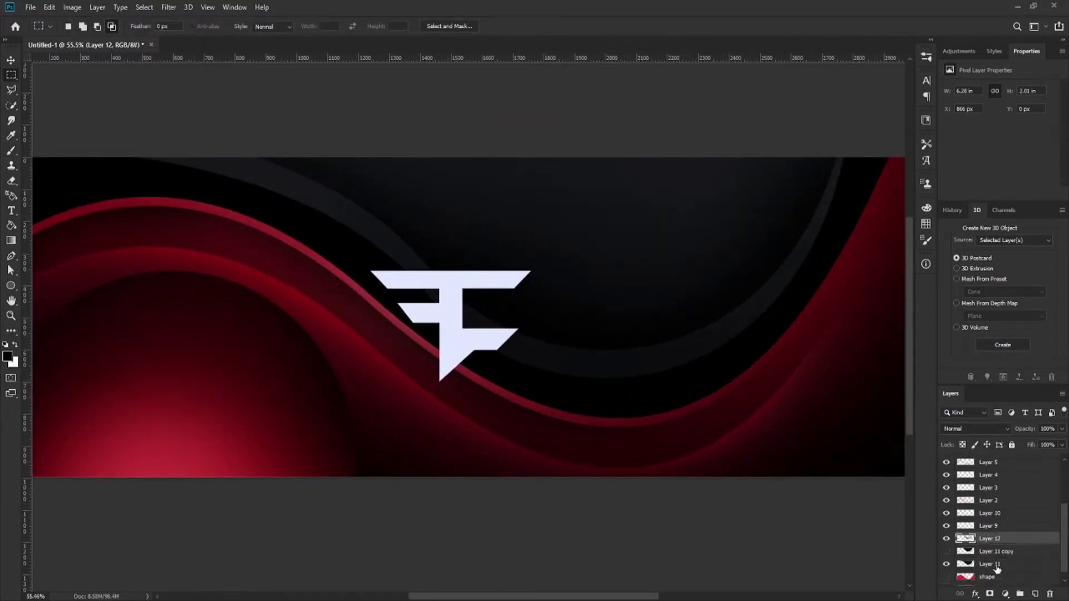
left_click(964, 551)
left_click(11, 60)
key("ctrl+minus")
left_click_drag(613, 263, 616, 279)
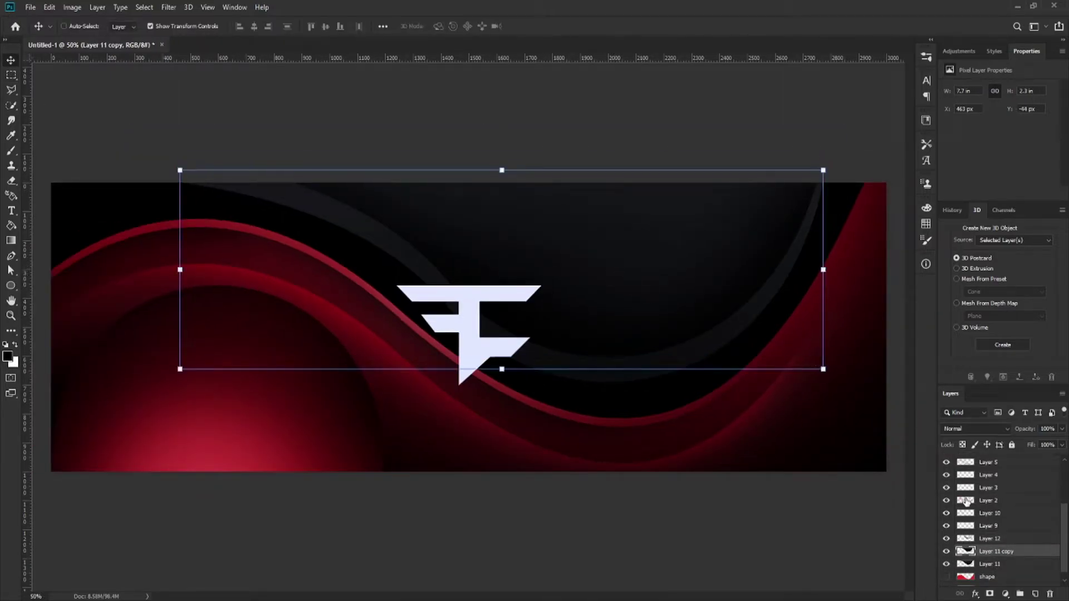
- Hide the repositioned Layer 11 copy, load its outline as a selection and add a new layer above it
left_click(945, 552)
left_click(965, 552, "ctrl")
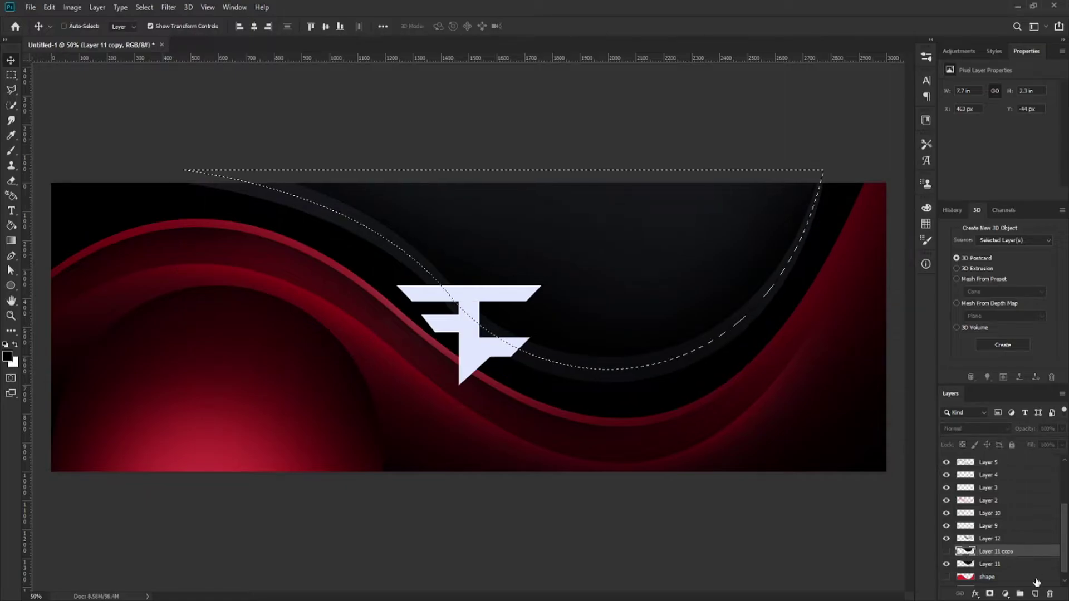
left_click(1035, 594)
- Paint a soft white highlight along the selection's curved edge on Layer 13 with a reduced soft brush, and deselect
left_click(15, 344)
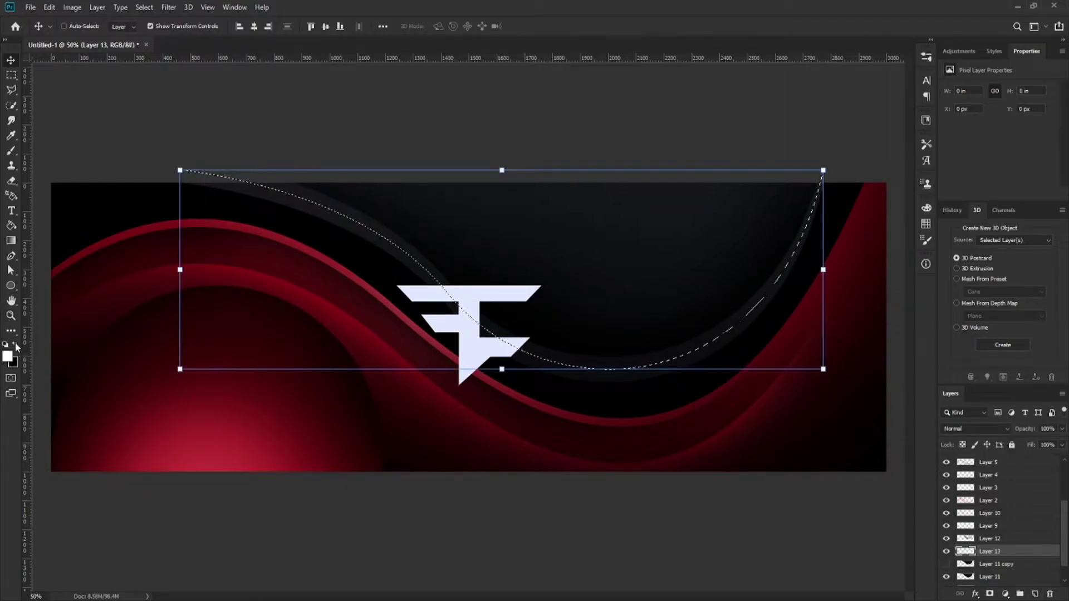
key("b")
right_click(334, 276, "alt")
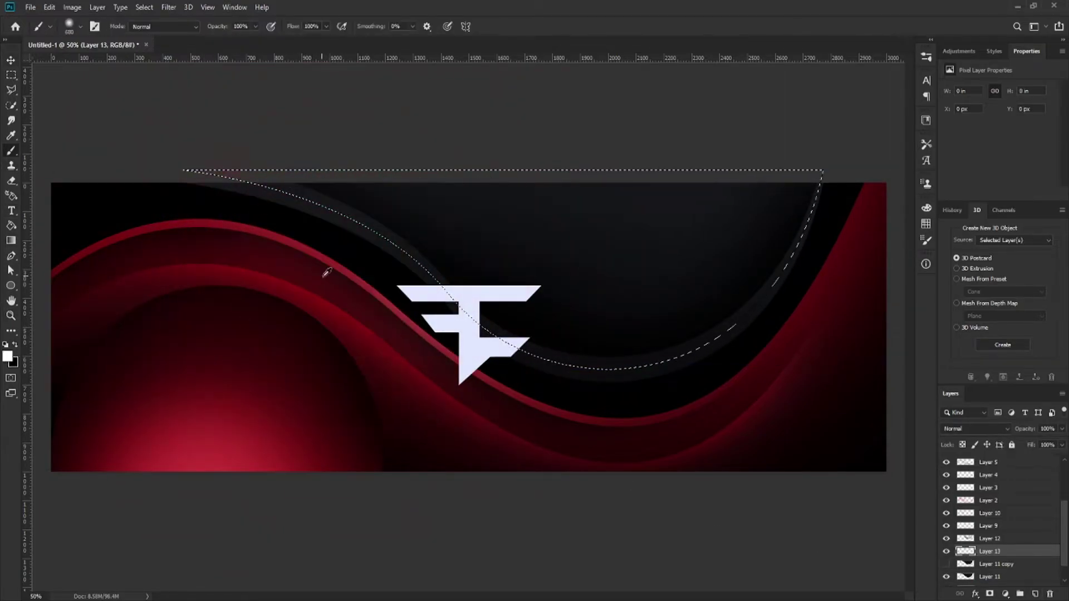
right_click(607, 418, "alt")
left_click_drag(602, 421, 569, 420)
key("ctrl+z")
scroll(582, 409, "up", 1)
key("bracketleft")
mouse_move(478, 390)
left_mouse_down()
mouse_move(401, 370)
mouse_move(420, 377)
mouse_move(368, 330)
left_mouse_up()
mouse_move(342, 291)
left_mouse_down()
mouse_move(328, 262)
mouse_move(250, 214)
mouse_move(267, 231)
mouse_move(172, 187)
mouse_move(336, 270)
mouse_move(414, 361)
mouse_move(476, 398)
mouse_move(640, 422)
mouse_move(751, 408)
mouse_move(663, 423)
mouse_move(728, 414)
mouse_move(633, 421)
mouse_move(770, 404)
mouse_move(672, 411)
mouse_move(852, 372)
mouse_move(762, 388)
mouse_move(779, 390)
mouse_move(887, 307)
mouse_move(840, 351)
left_mouse_up()
left_click(11, 75)
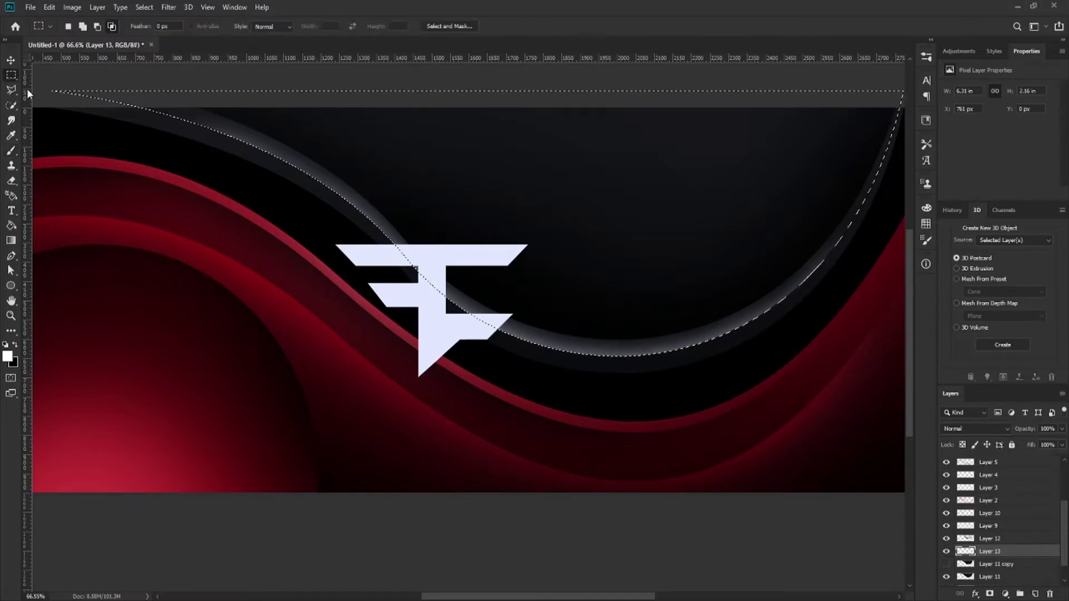
scroll(385, 302, "down", 5)
scroll(442, 341, "up", 4)
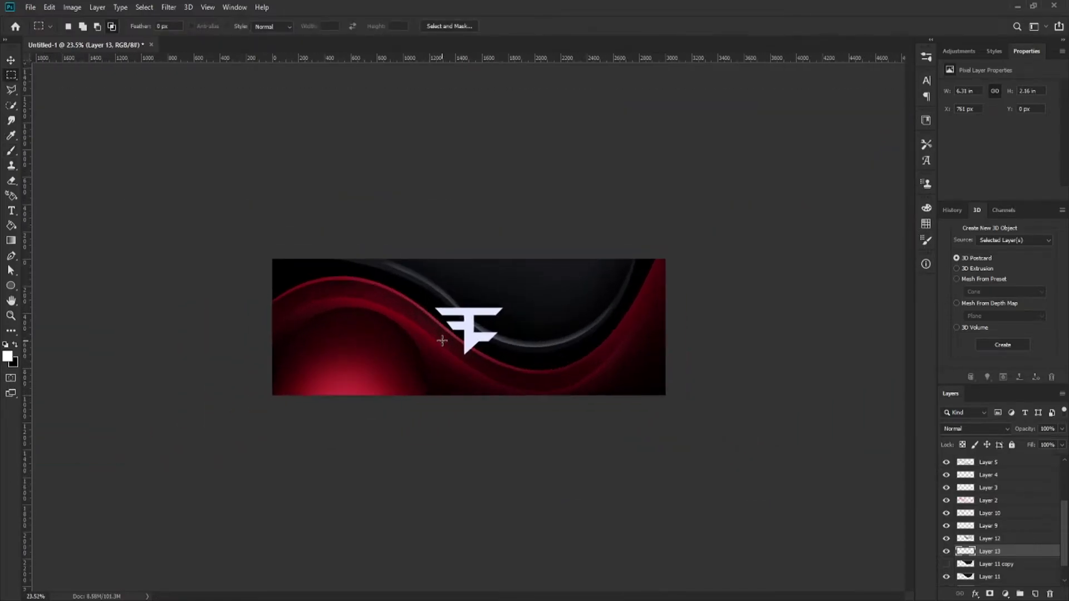
scroll(441, 340, "up", 1)
- Duplicate the white highlight on Layer 13 and set the copy's blend mode to Overlay
key("ctrl+j")
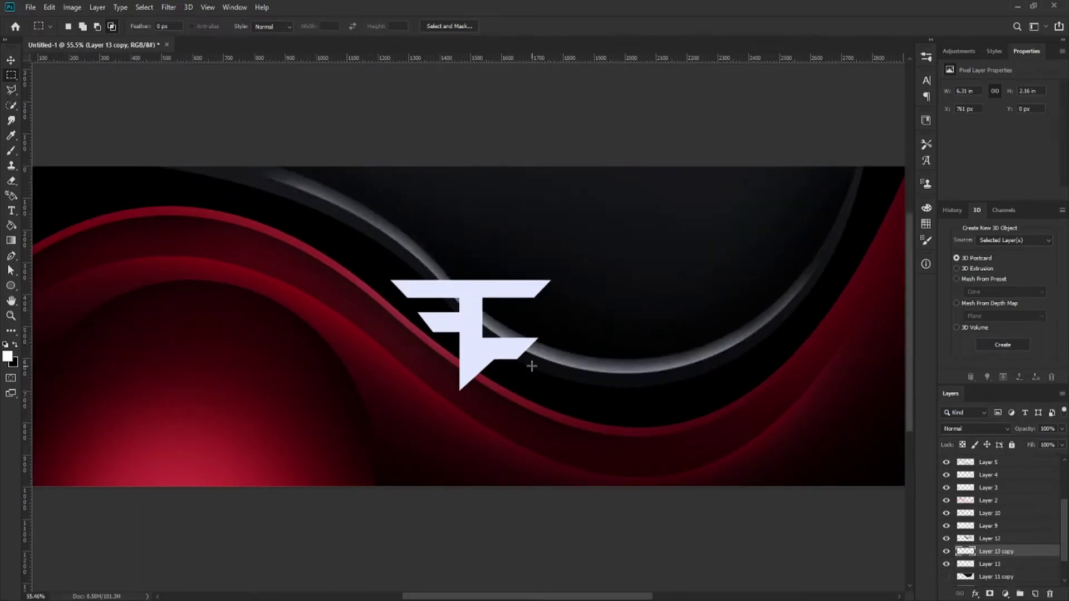
key("shift+plus")
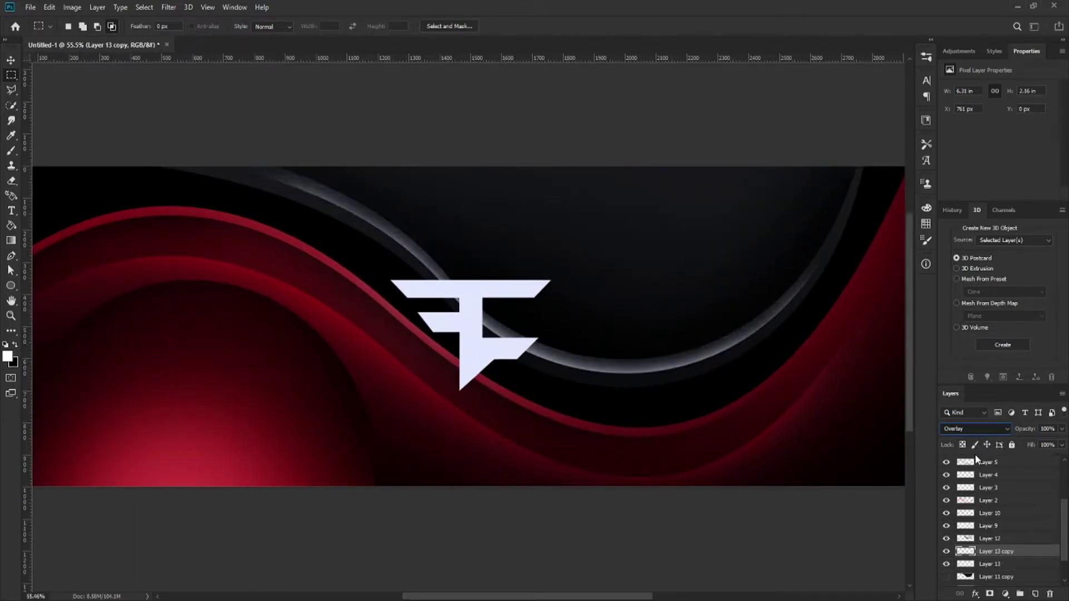
- Compare the banner with the Layer 13 copy overlay highlight hidden and shown
left_click(946, 551)
left_click(946, 551)
left_click(945, 551)
left_click(946, 551)
left_click(946, 552)
left_click(946, 551)
scroll(564, 373, "down", 4)
scroll(564, 373, "up", 3)
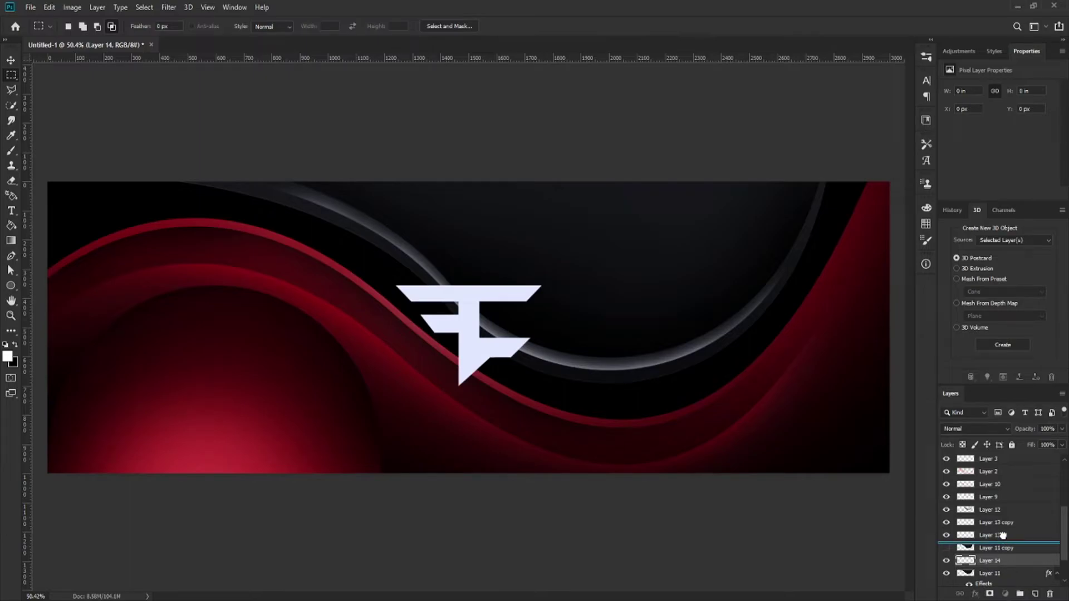
- Clip Layer 14 to Layer 11 and paint soft black shading over the dark circle's upper-right area with a large brush
left_click_drag(987, 535, 997, 513)
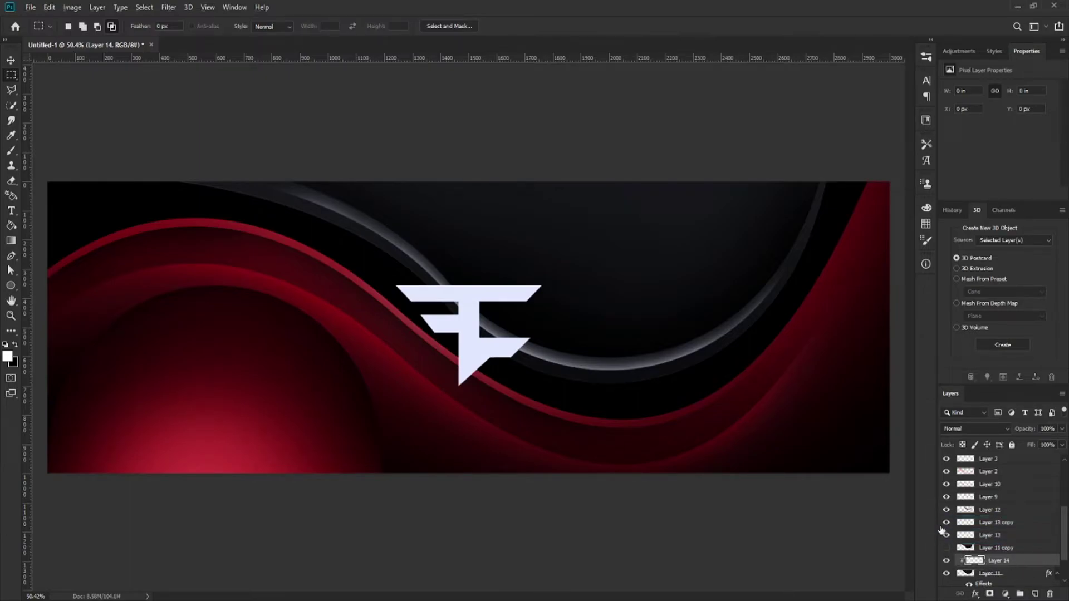
key("b")
left_click(15, 344)
left_click_drag(671, 303, 766, 293)
scroll(780, 293, "down", 4)
left_click(688, 235)
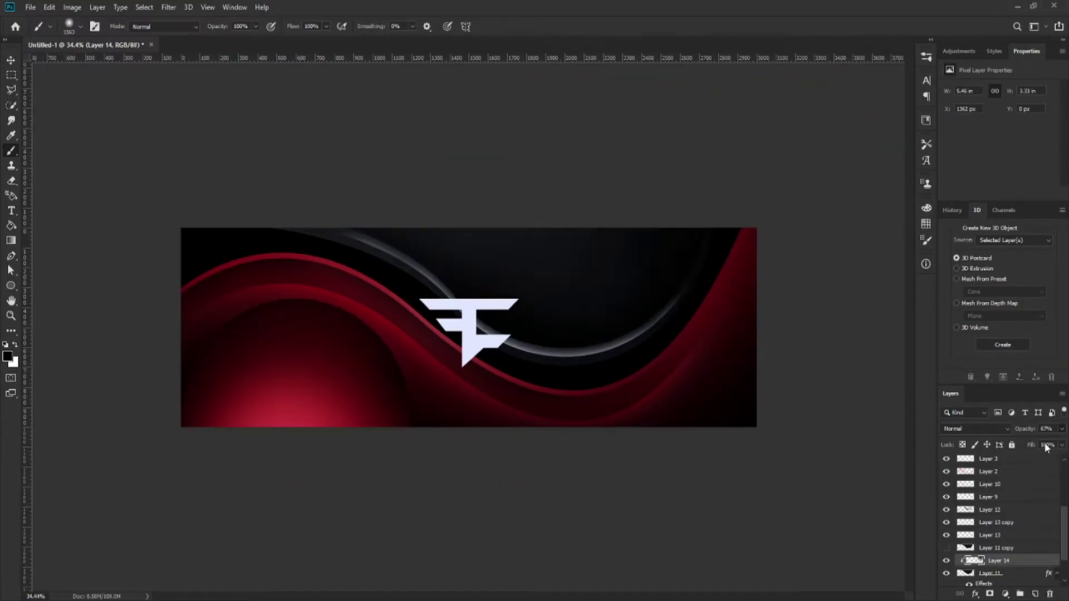
- Reduce Layer 14's opacity to 57% and compare the banner with its shading hidden and shown
left_click(945, 560)
left_click(945, 561)
scroll(705, 246, "up", 2)
scroll(697, 207, "down", 2)
scroll(716, 229, "up", 3)
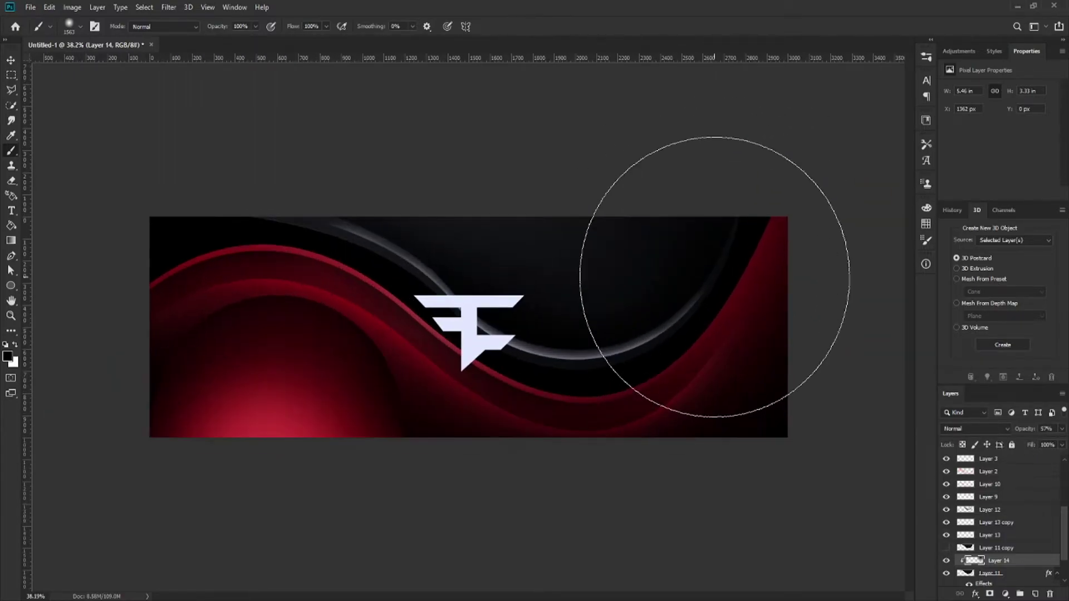
scroll(1009, 551, "down", 3)
- Fade out the upper-right end of the red wave on Layer 2 with a reduced soft eraser
left_click(1012, 567)
scroll(1002, 557, "up", 5)
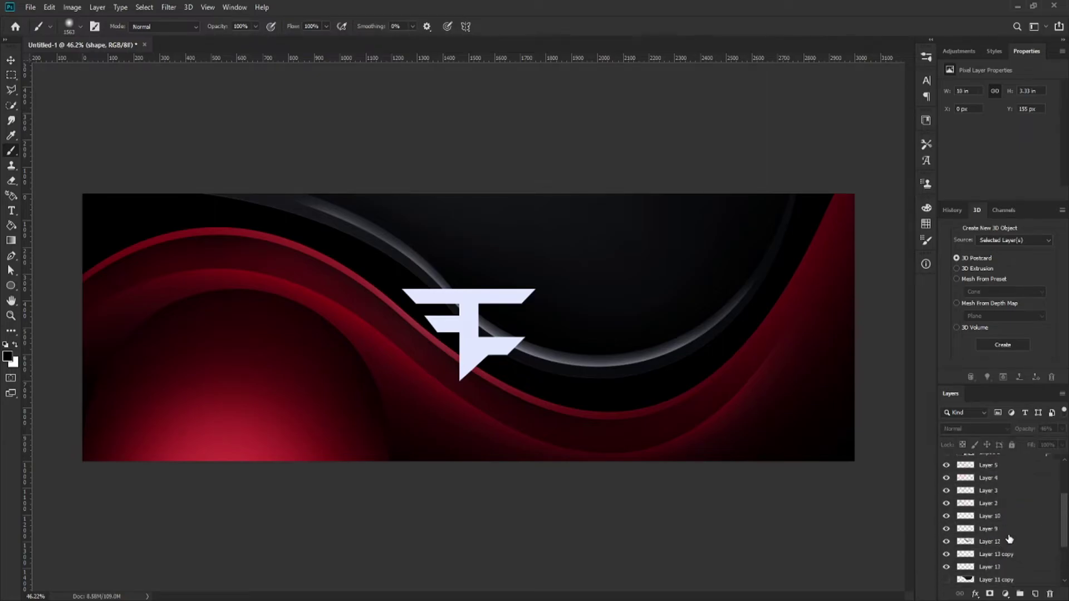
left_click(989, 501)
left_click(945, 504)
left_click(945, 504)
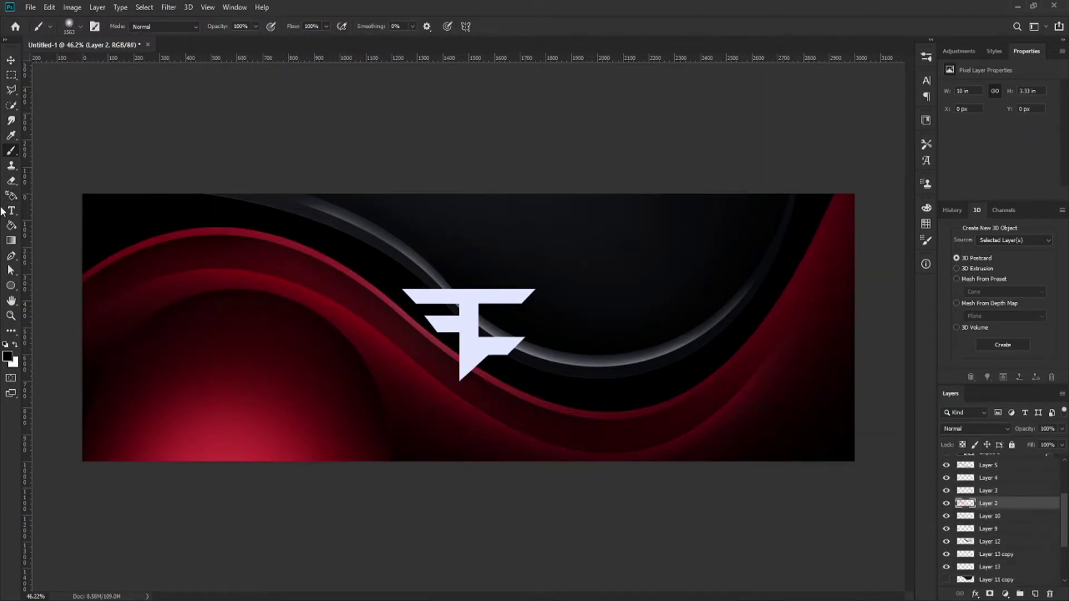
left_click(12, 180)
scroll(468, 328, "down", 3)
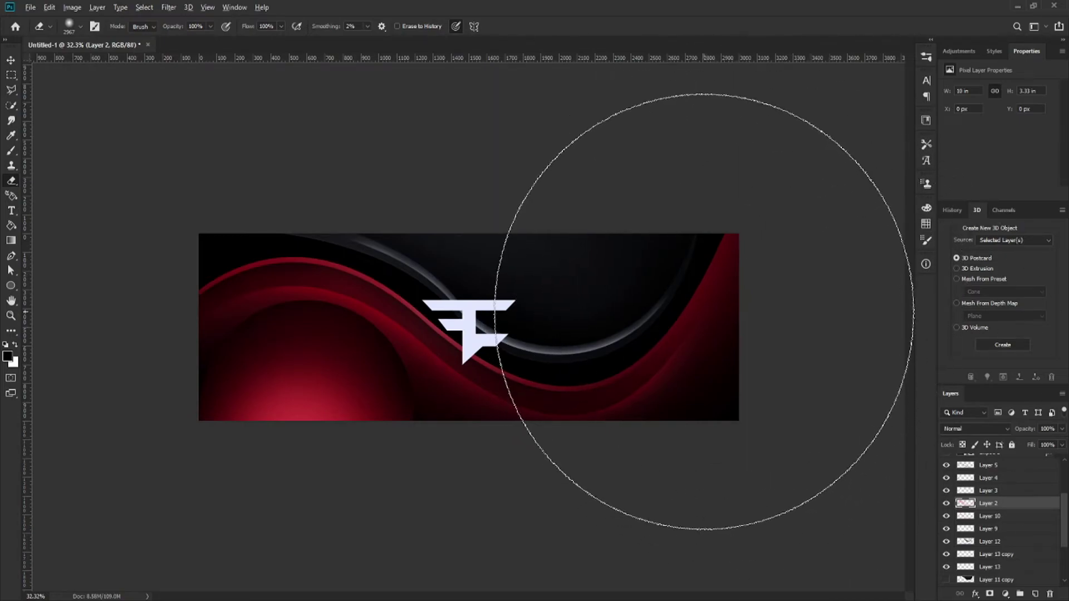
left_click_drag(602, 307, 549, 306, "alt")
right_click(730, 266, "alt")
left_click(753, 238)
scroll(661, 270, "down", 5)
scroll(530, 377, "up", 8)
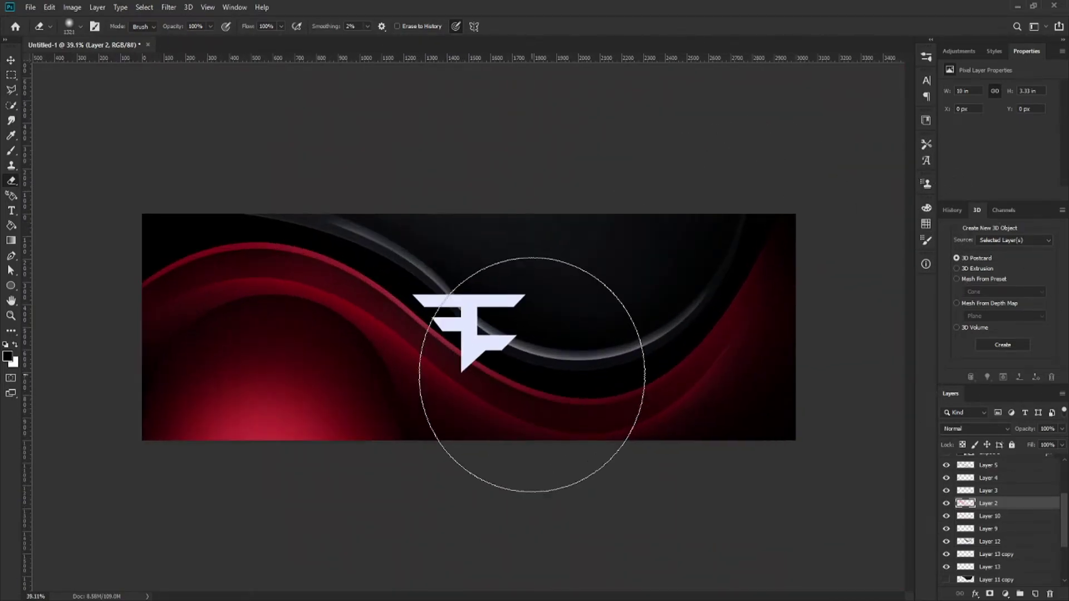
scroll(479, 268, "up", 2)
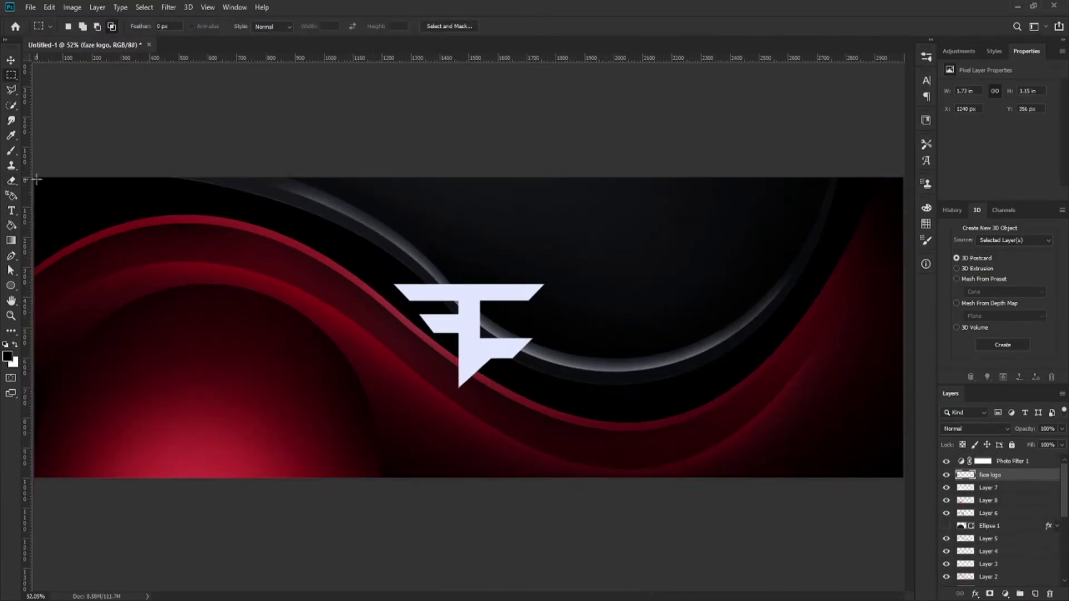
- Clip the new Layer 15 to the faze logo and paint soft black shading over the logo's lower-right part
key("b")
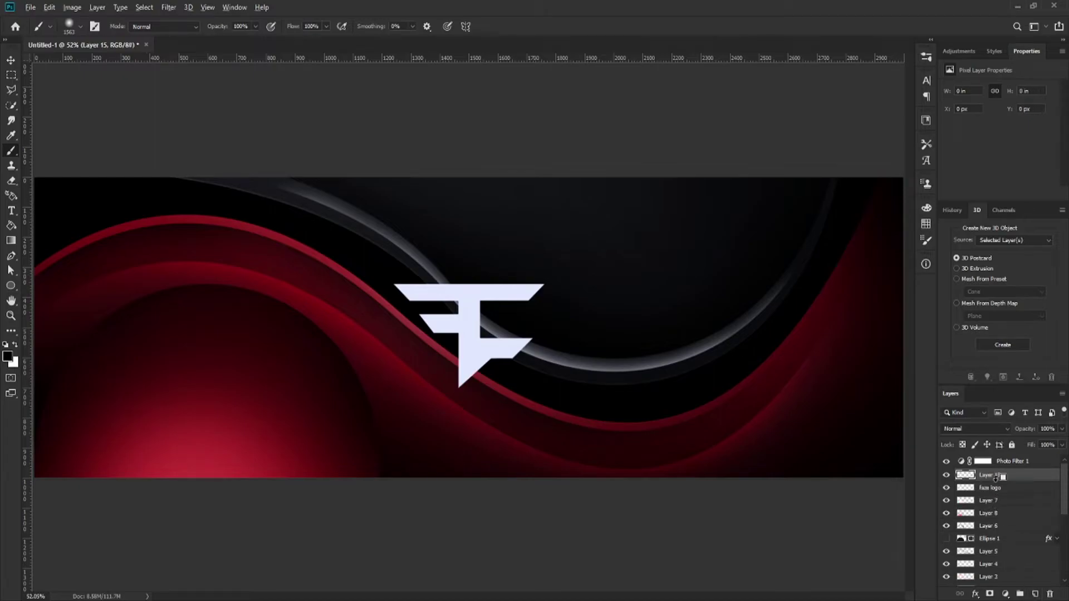
left_click_drag(582, 368, 494, 362)
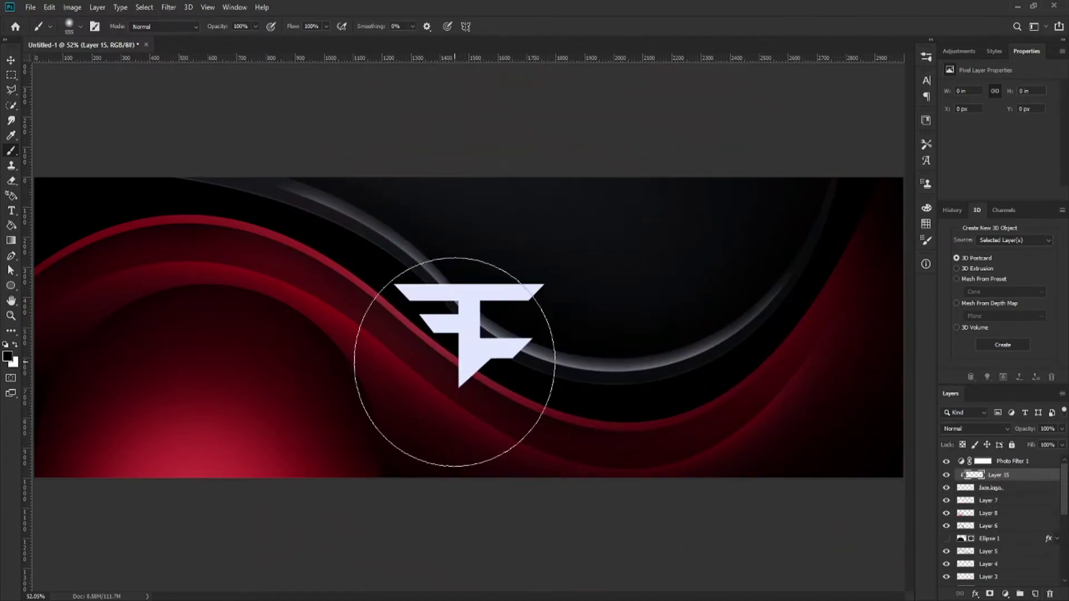
left_click(535, 405)
left_click_drag(607, 420, 640, 419)
left_click(644, 339)
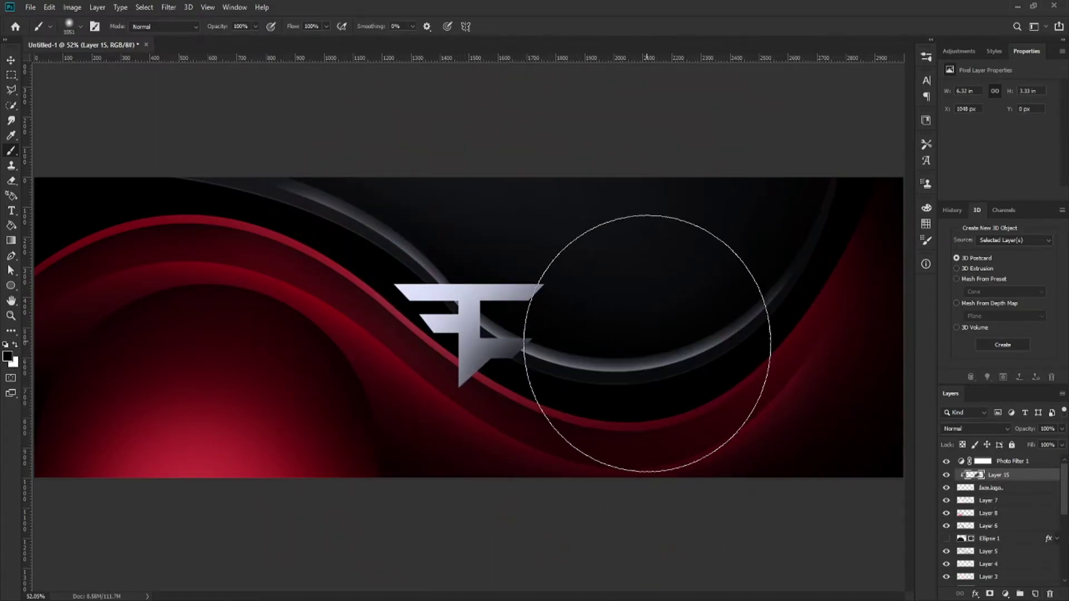
left_click(561, 456)
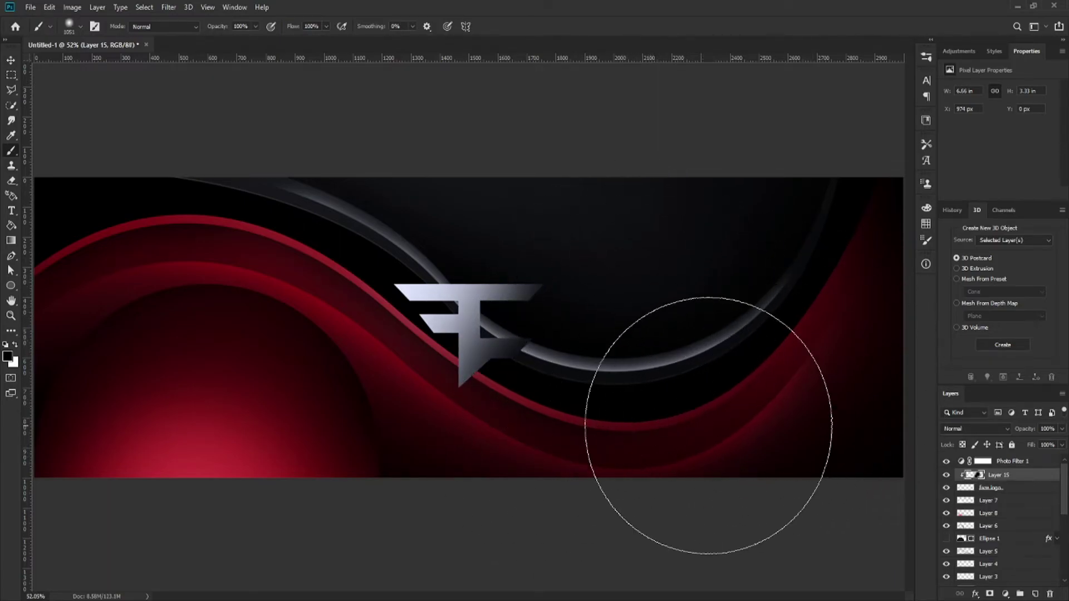
- Lower the opacity of the logo shading on Layer 15 to 33%
scroll(707, 412, "up", 2)
mouse_move(1020, 445)
left_mouse_down()
mouse_move(1011, 445)
mouse_move(1025, 443)
left_mouse_up()
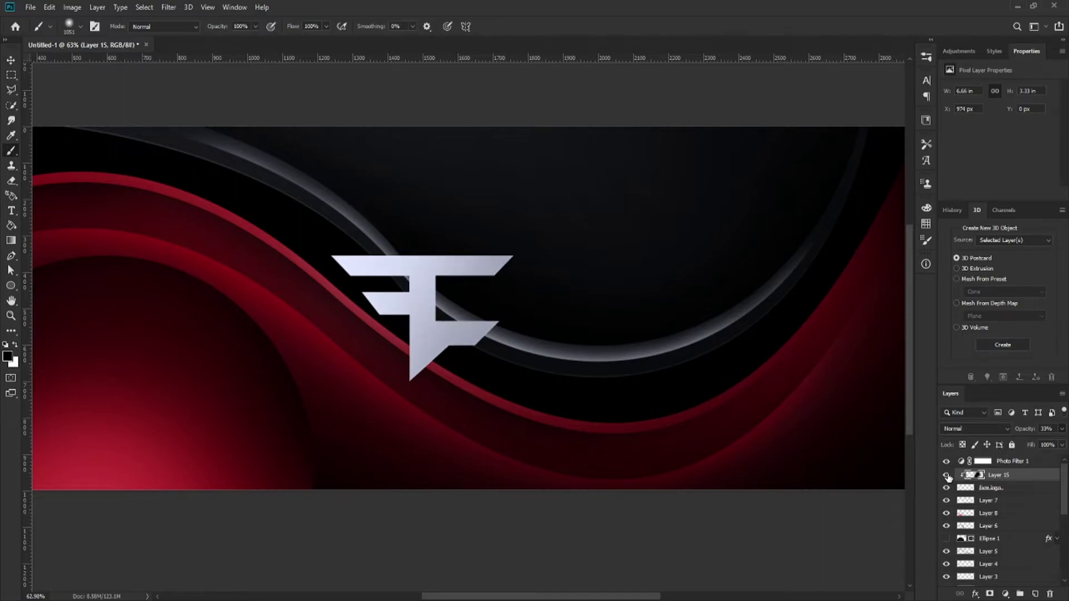
scroll(490, 334, "down", 2)
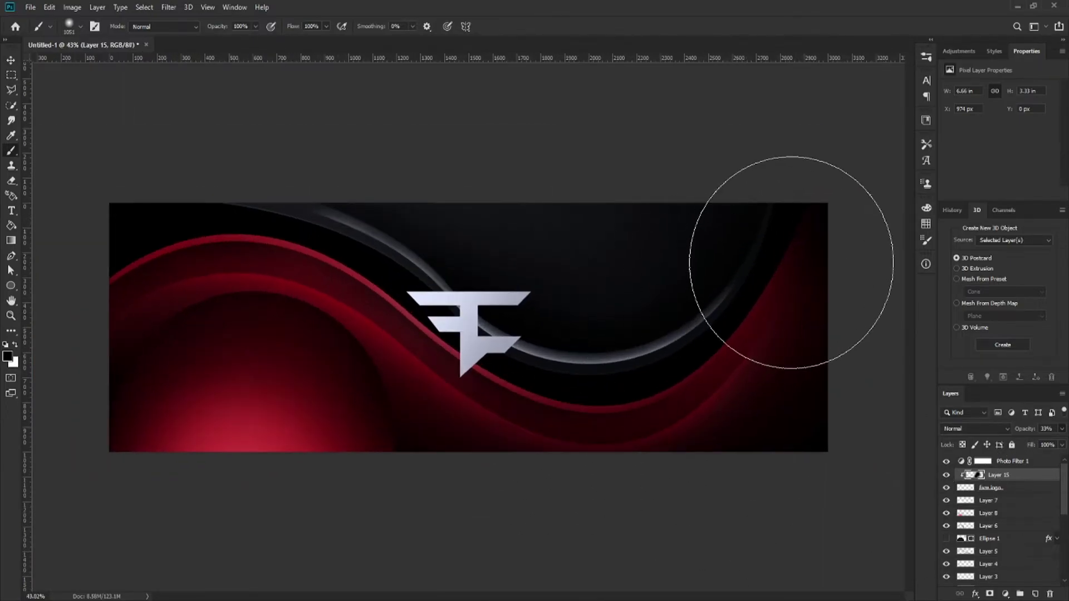
- Add an Inner Shadow effect to the faze logo layer
scroll(529, 337, "up", 1)
left_click(987, 489)
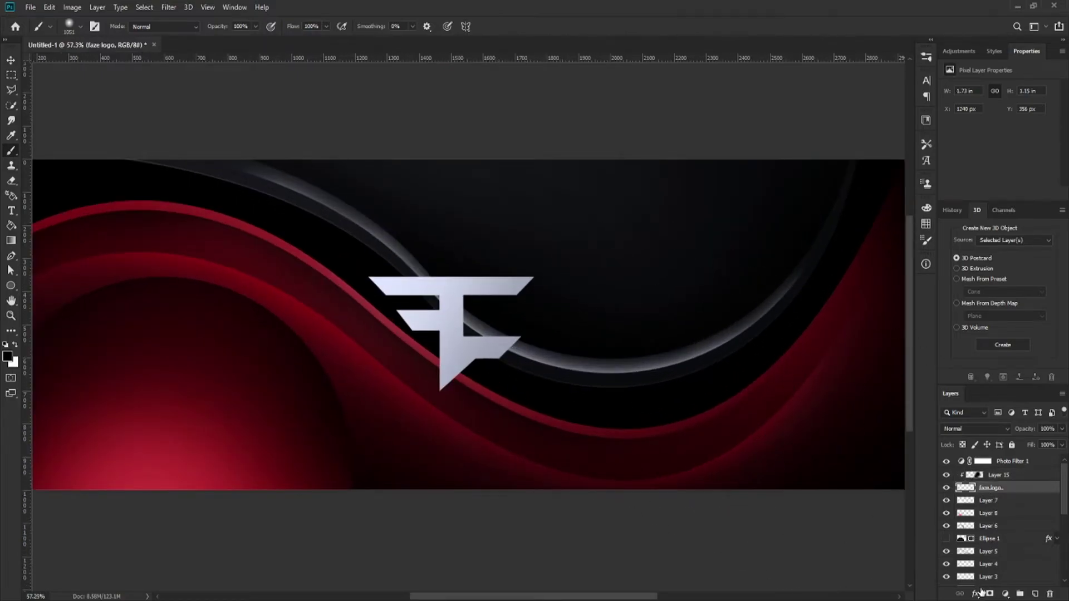
left_click(975, 594)
left_click(1001, 519)
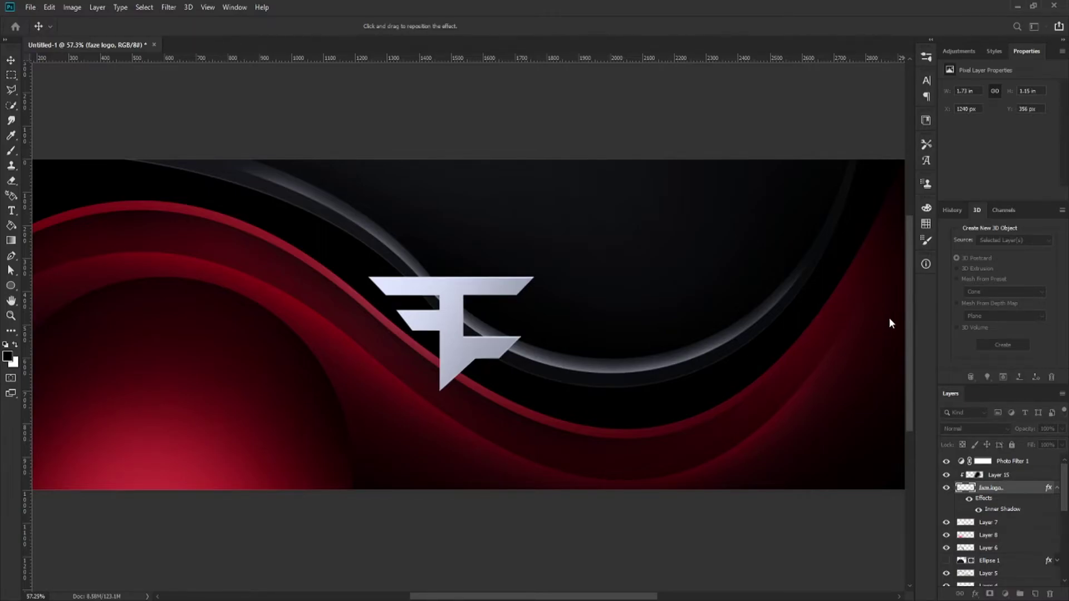
left_click(1011, 268)
- Examine the logo's inner shadow up close and within the whole banner
scroll(429, 306, "up", 5)
scroll(464, 314, "down", 6)
scroll(553, 323, "down", 2)
scroll(489, 334, "up", 2)
scroll(470, 322, "down", 2)
scroll(489, 334, "up", 3)
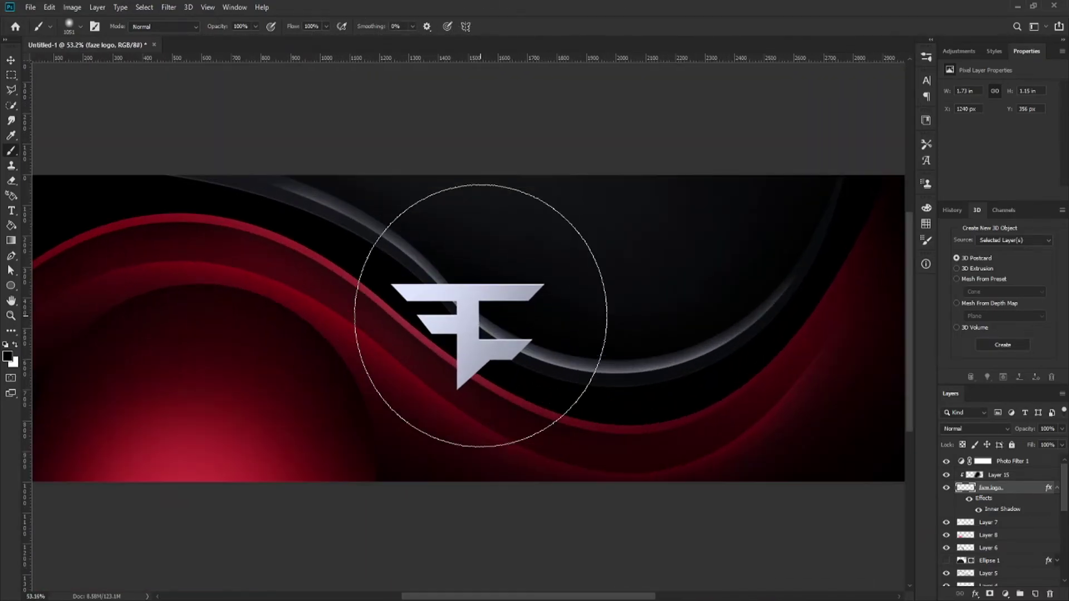
scroll(368, 328, "down", 1)
- Add a new layer above Layer 0 and try a curved pen path along the red wave's upper edge
scroll(1000, 537, "down", 5)
scroll(999, 537, "down", 3)
left_click(997, 580)
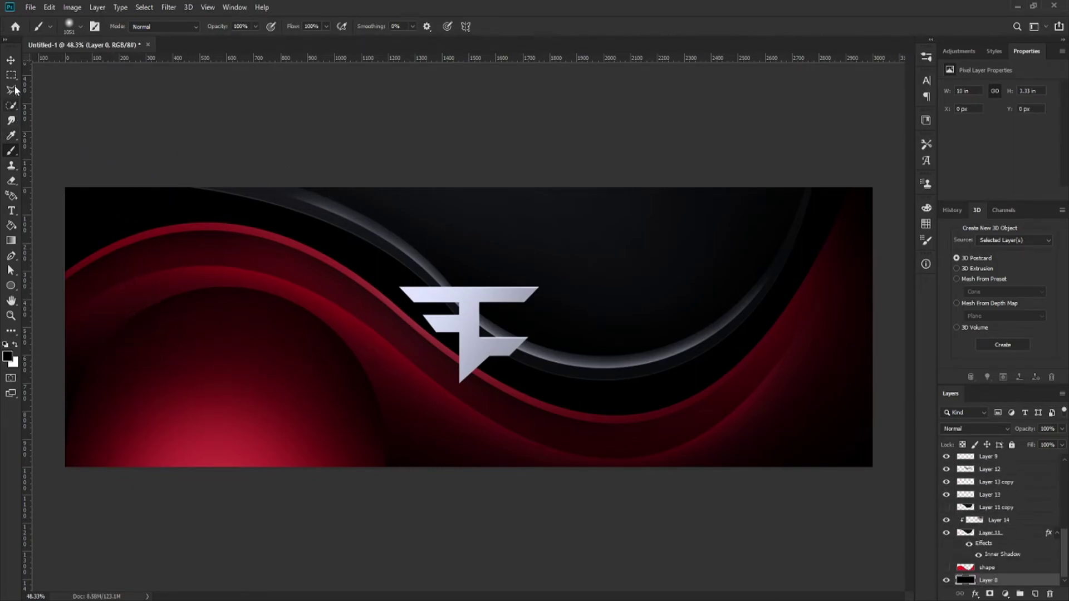
key("m")
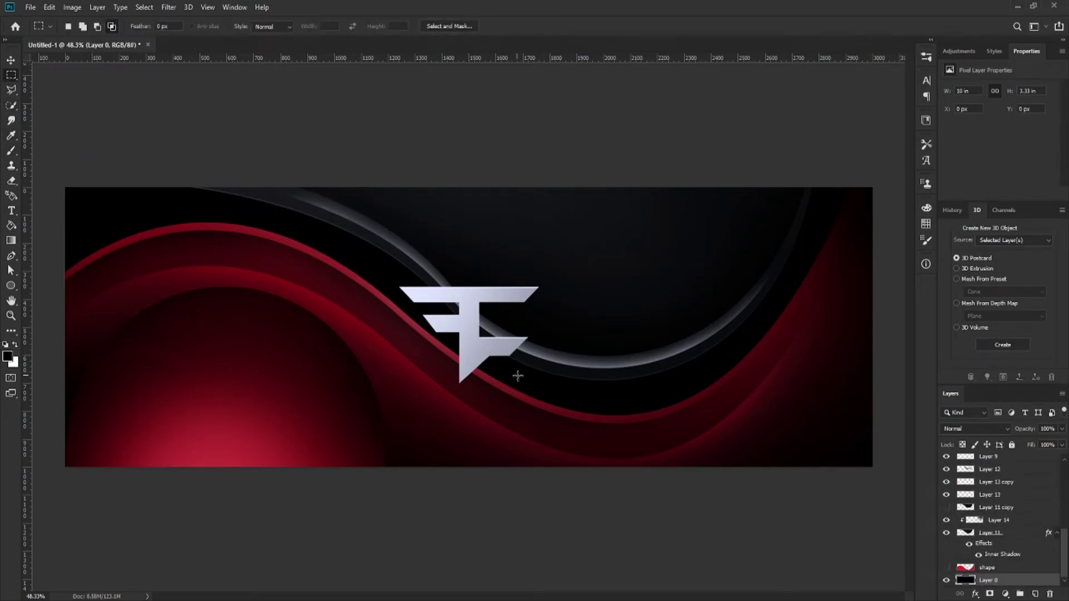
left_click(11, 256)
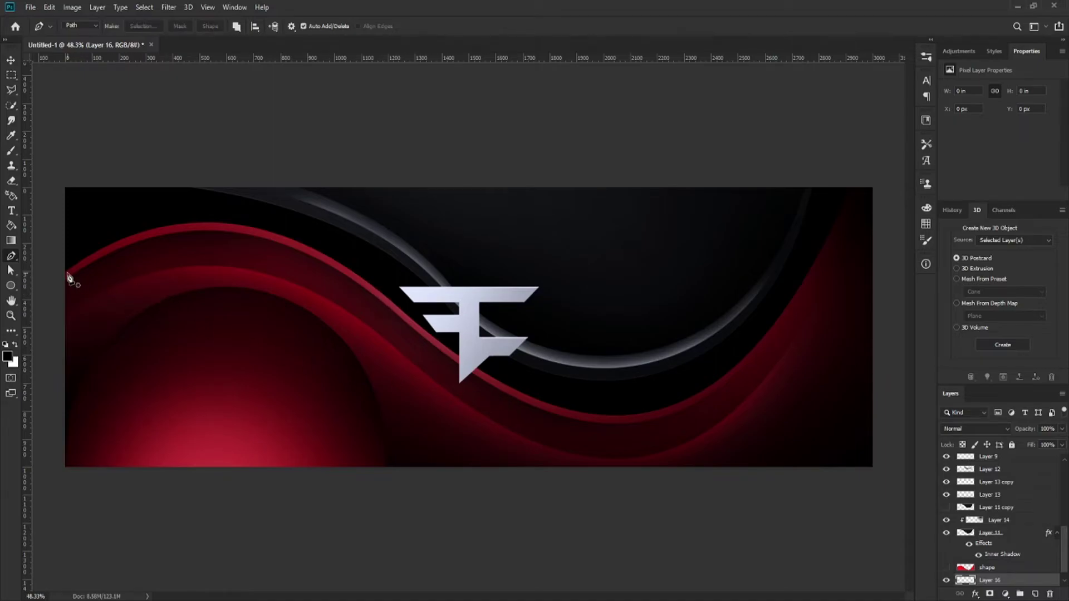
left_click_drag(262, 233, 393, 268)
key("ctrl+z")
- Load the shape layer's outline as a selection, invert it to the area above the red wave and hide the layer
left_click(983, 569)
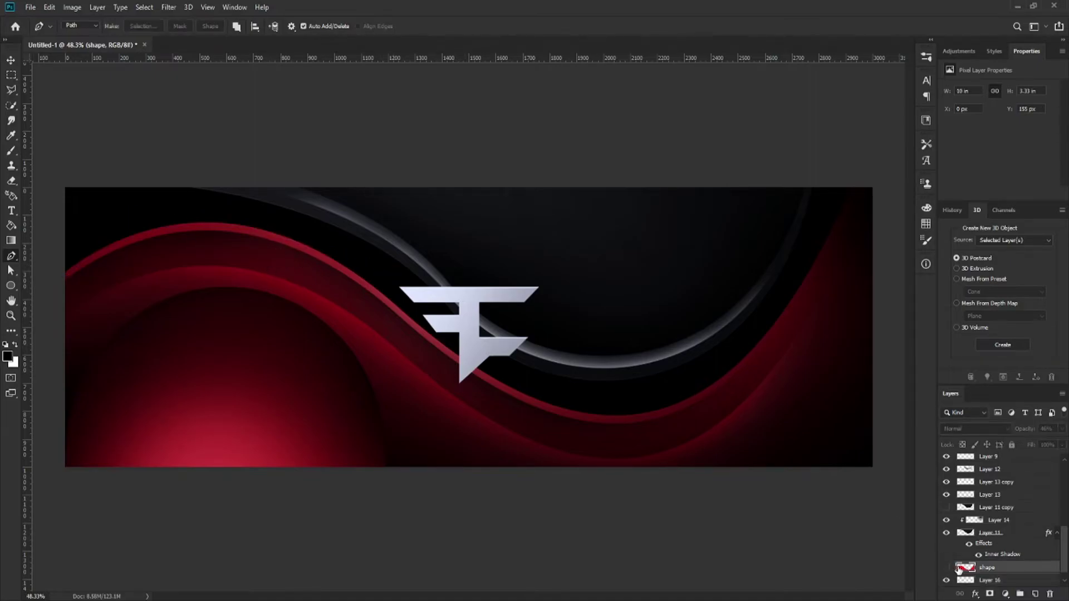
left_click(11, 75)
key("ctrl+d")
left_click(15, 59)
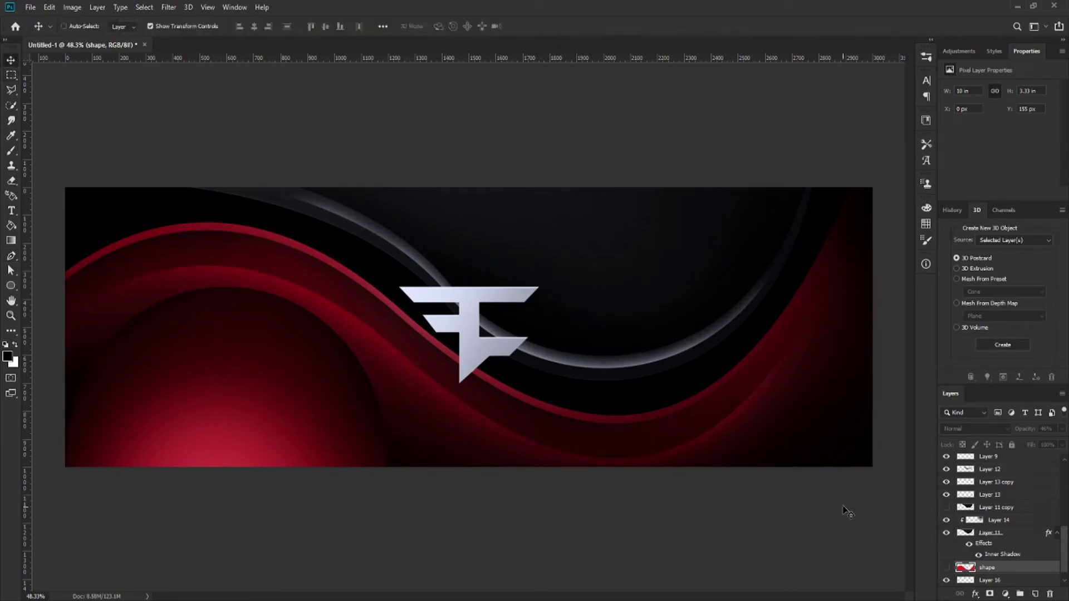
left_click(946, 568)
left_click_drag(319, 357, 320, 306)
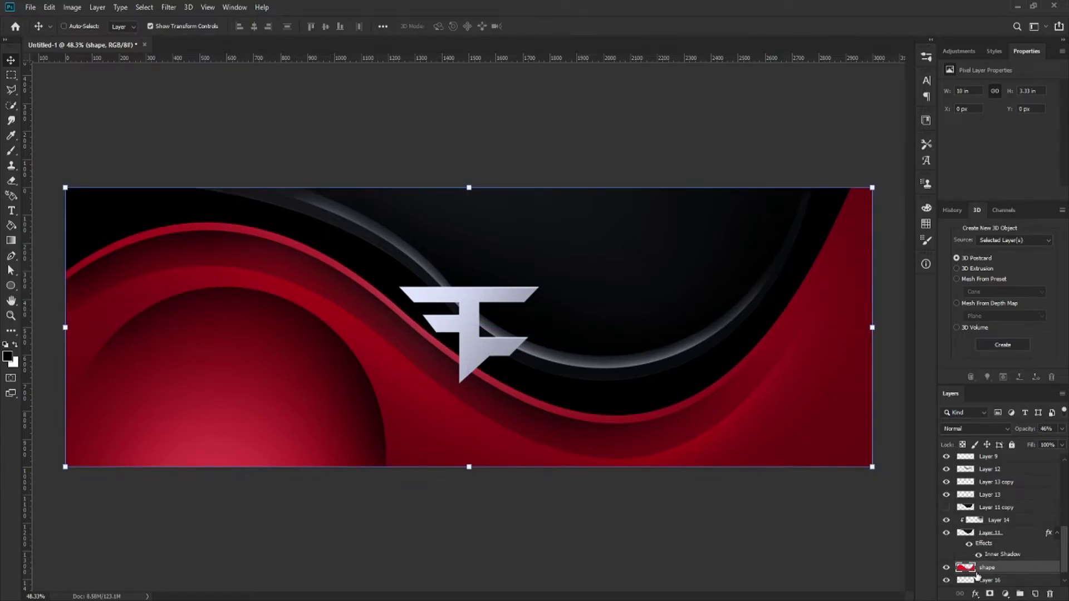
left_click(11, 75)
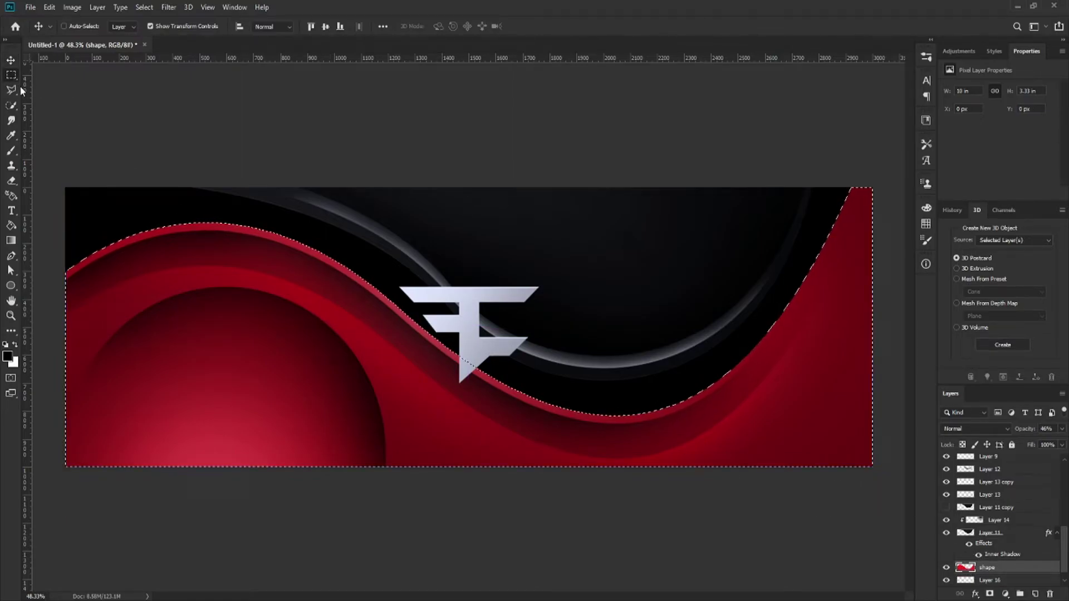
left_click(946, 568)
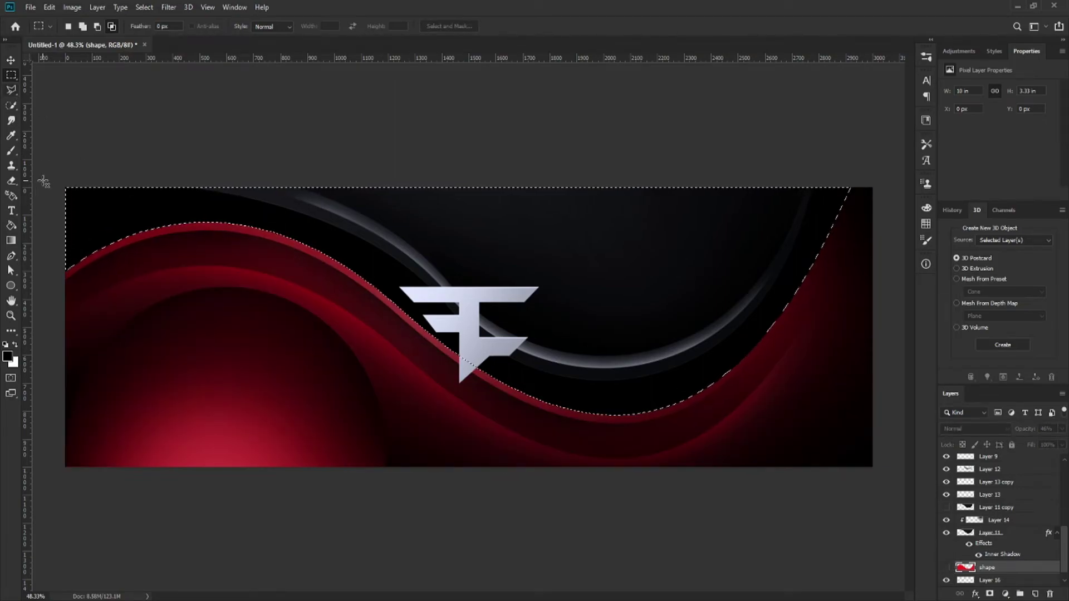
- Paint a soft white glow along the selection's wavy lower edge on a new Layer 17 with a smaller soft brush
key("b")
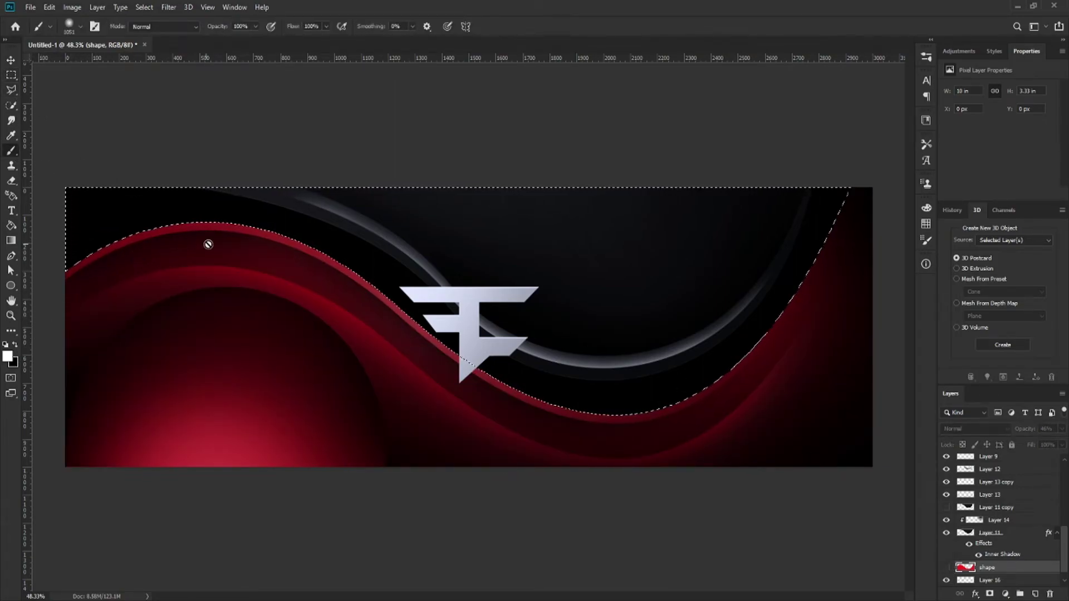
left_click(1037, 595)
key("bracketleft")
key("bracketleft")
key("bracketleft")
mouse_move(170, 301)
left_mouse_down()
mouse_move(124, 315)
mouse_move(210, 289)
mouse_move(243, 295)
mouse_move(467, 441)
mouse_move(630, 489)
mouse_move(775, 452)
mouse_move(732, 456)
mouse_move(792, 417)
mouse_move(864, 310)
mouse_move(887, 251)
left_mouse_up()
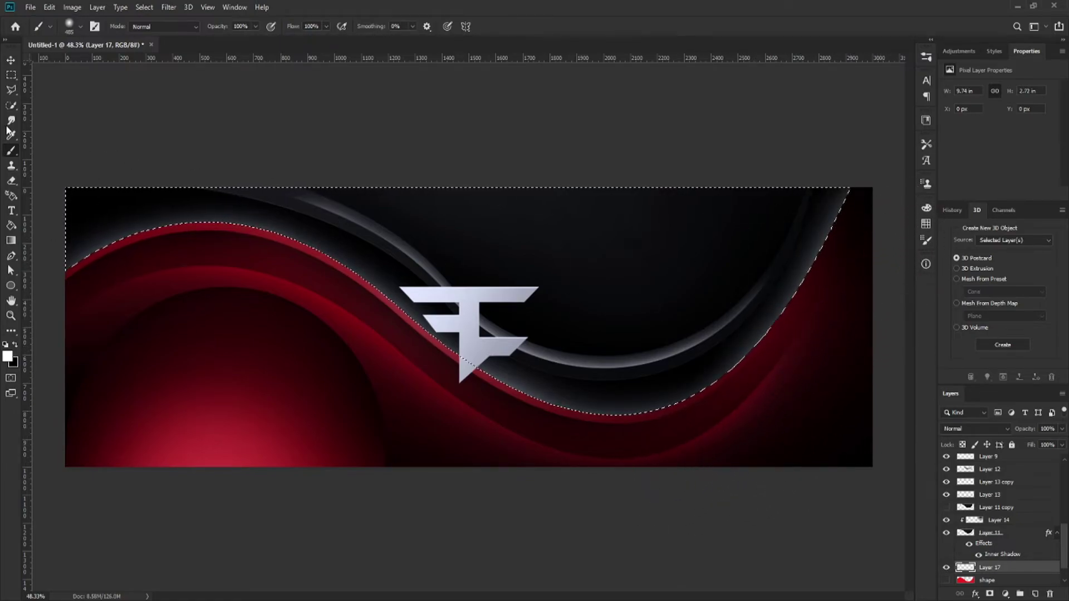
- Undo the extra dab near the upper-right corner and soften that end of the Layer 17 glow with a large eraser
left_click_drag(844, 228, 890, 228)
left_click(854, 192)
key("ctrl+z")
key("e")
left_click_drag(838, 228, 795, 172)
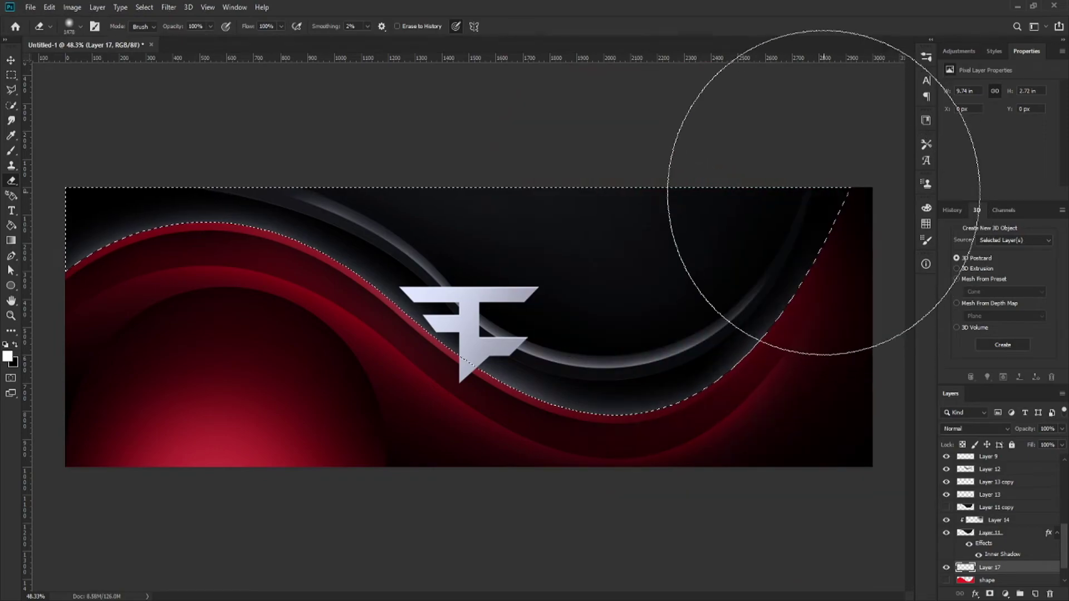
- Deselect and reduce Layer 17's opacity to 39%, comparing the banner with the glow hidden and shown
key("m")
key("ctrl+d")
key("ctrl+minus")
key("4")
key("8")
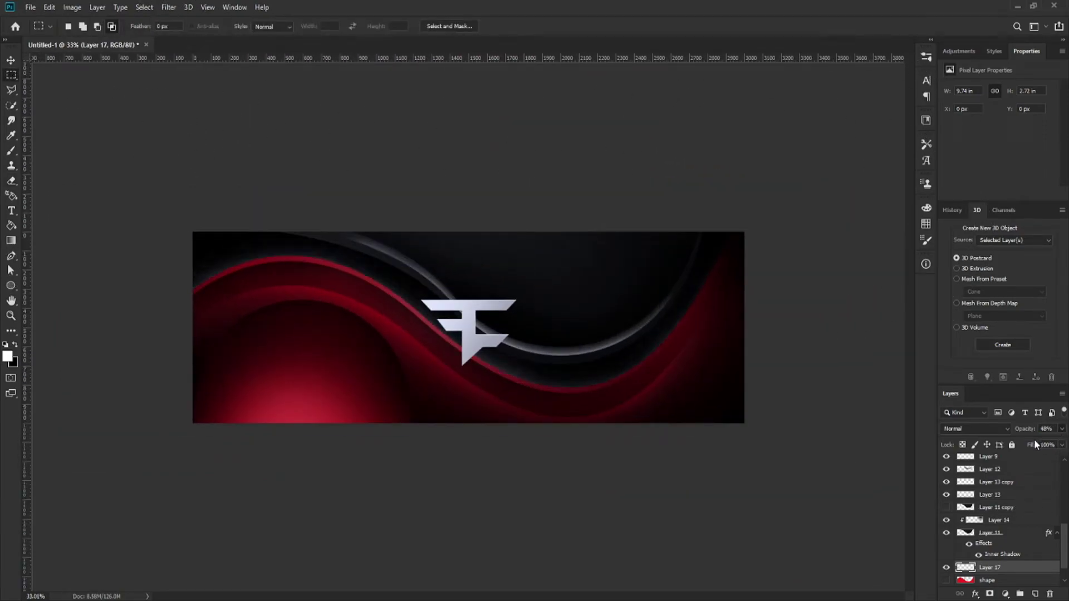
key("ctrl+plus")
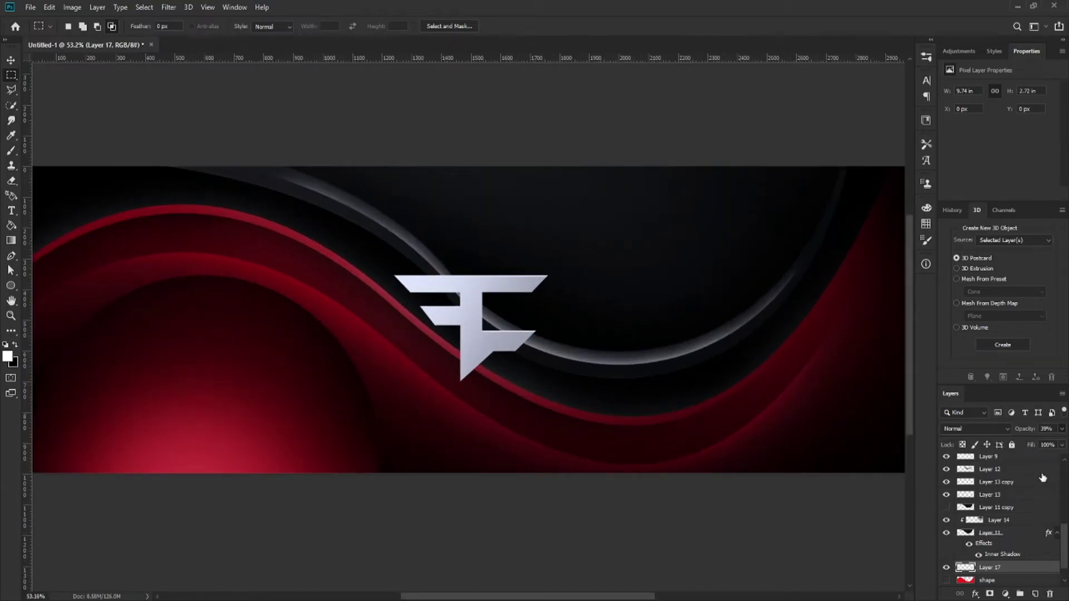
left_click(946, 568)
left_click(946, 568)
left_click(947, 568)
left_click(946, 568)
- Load the hidden shape layer's outline as a selection and add a new layer above it
left_click(947, 580)
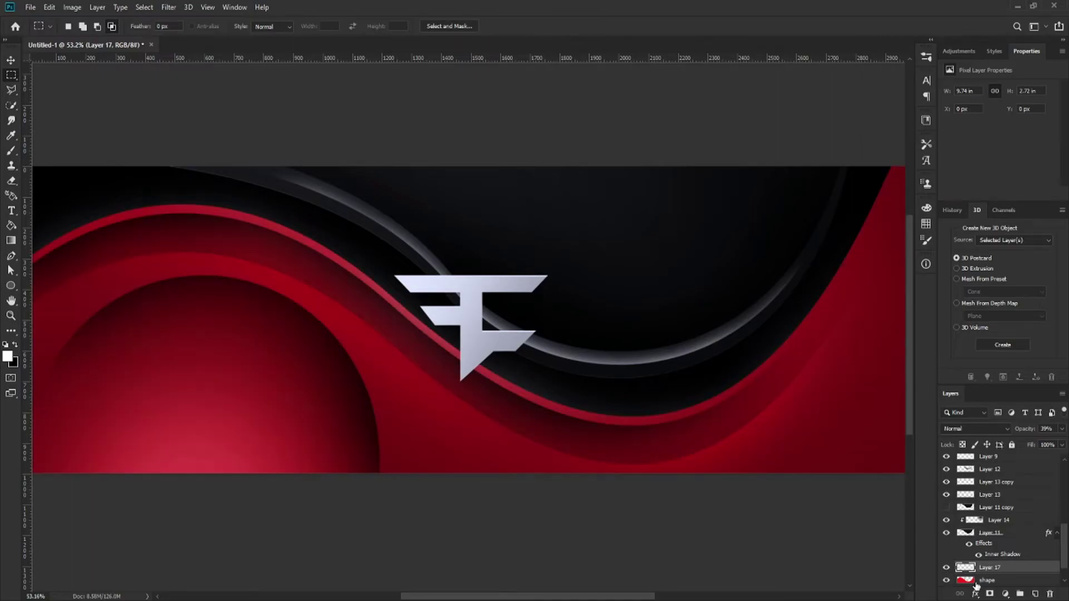
left_click(946, 580)
left_click(967, 580)
left_click(966, 582, "ctrl")
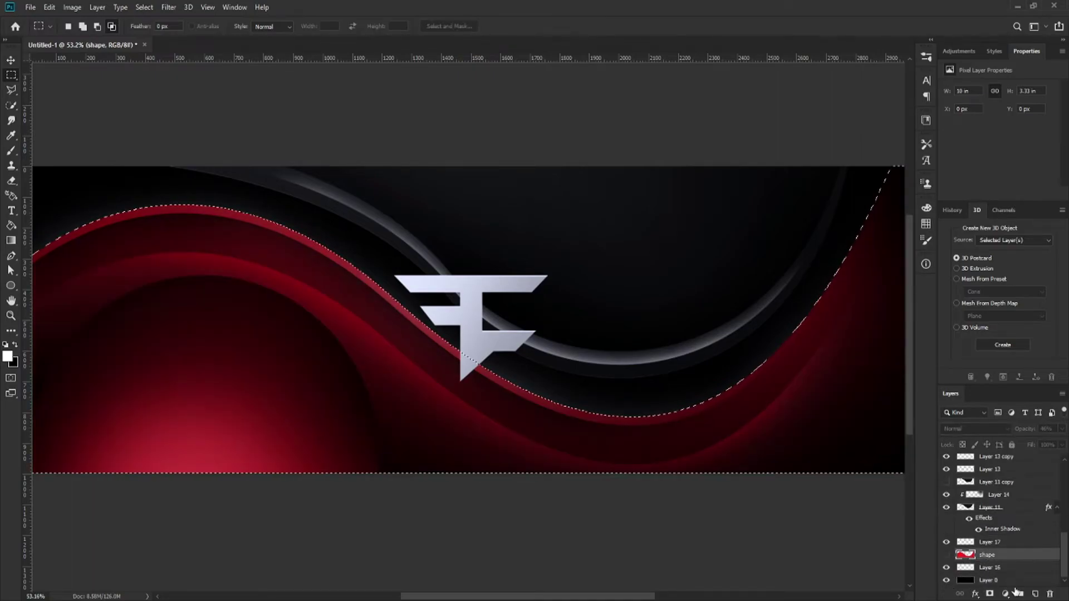
left_click(1035, 594)
- Try a brush dab on Layer 18 and invert the selection to the dark area above the red wave
left_click(12, 151)
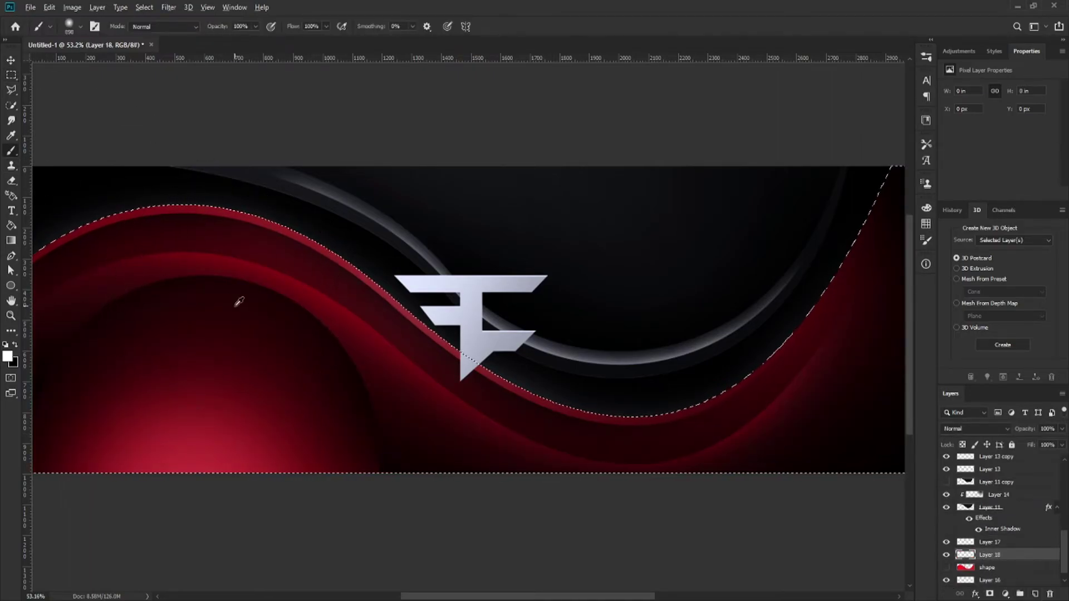
left_click(181, 317)
key("ctrl+z")
key("m")
key("ctrl+shift+i")
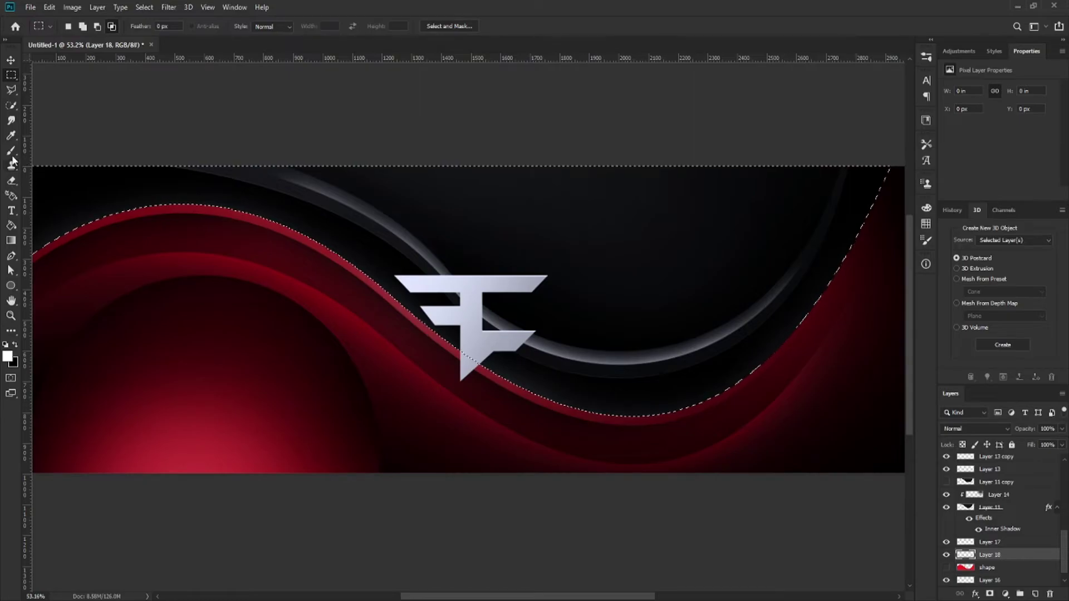
- Paint a soft white glow on Layer 18 just above the red wave's crest with several large brush dabs
key("b")
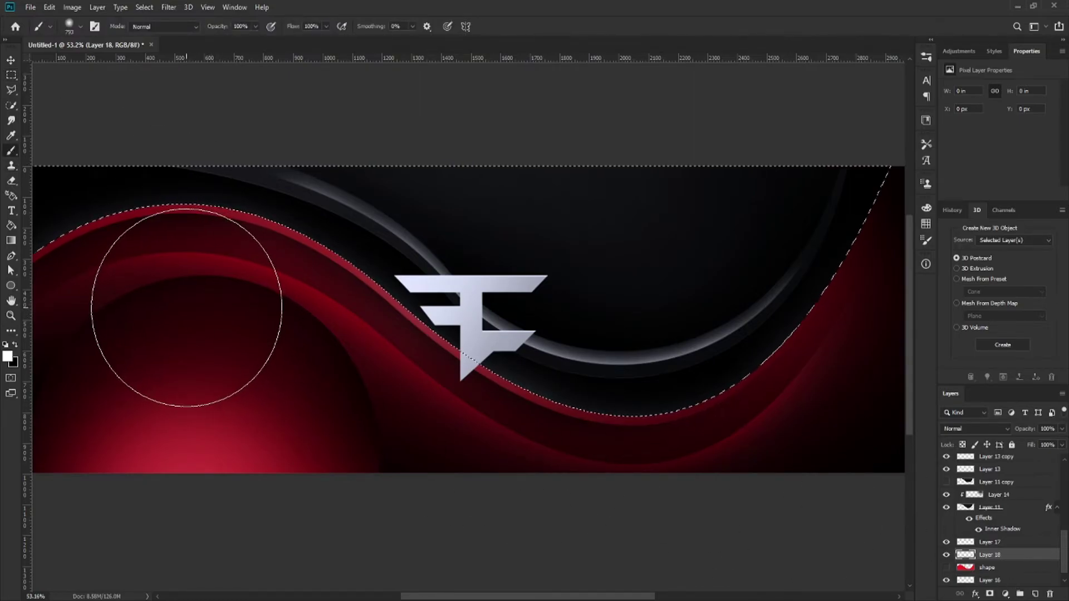
left_click(190, 284)
right_click(177, 260, "alt")
left_click(181, 260)
left_click(182, 260)
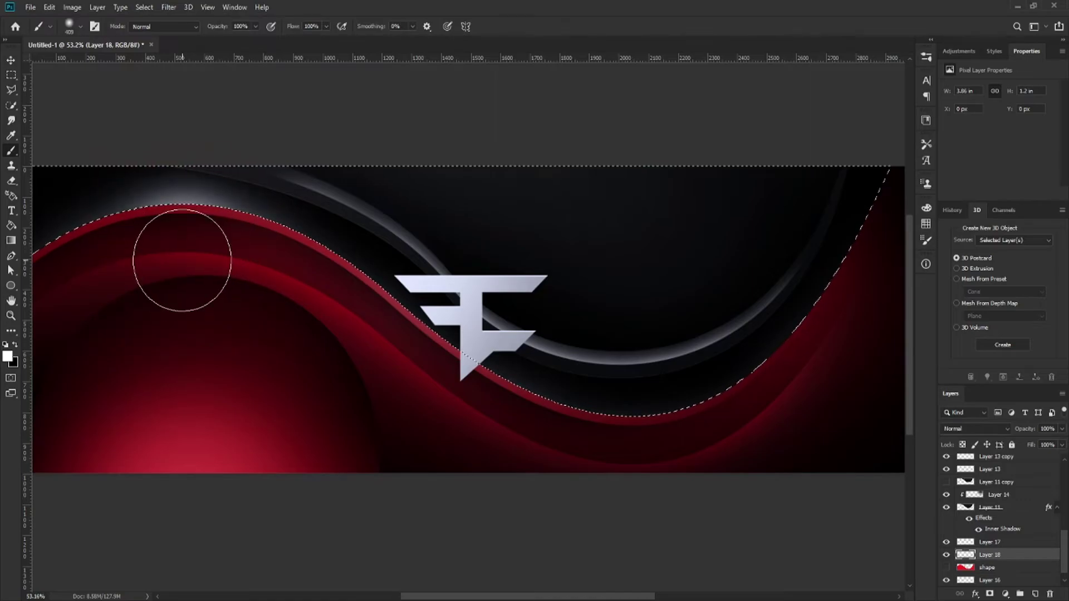
left_click(149, 266)
left_click(129, 275)
left_click(221, 272)
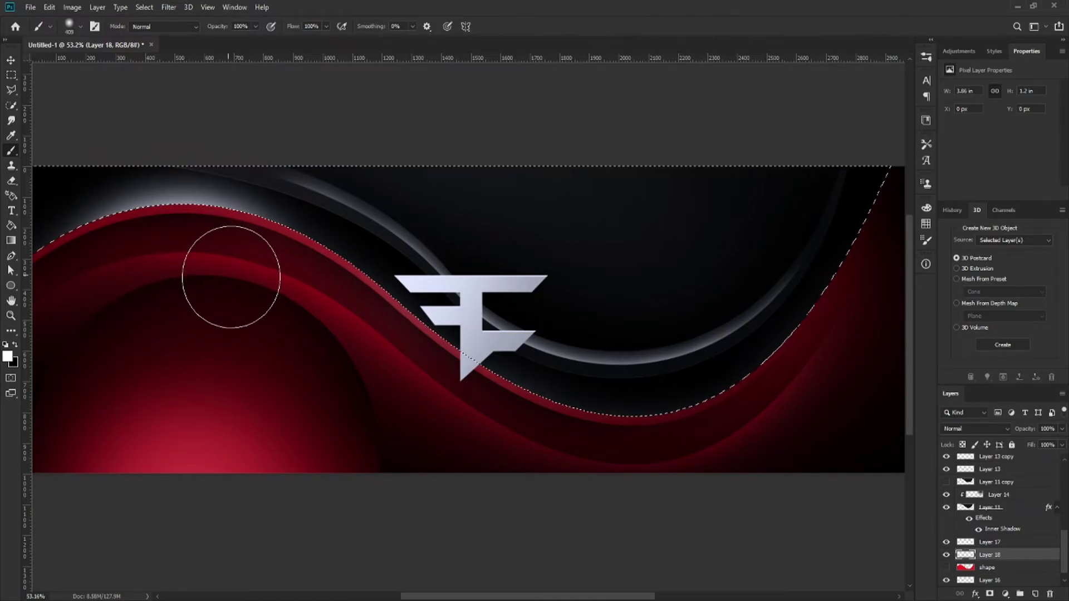
- Try the Overlay blend mode on Layer 18 and return it to Normal
key("Down")
key("Down")
key("Down")
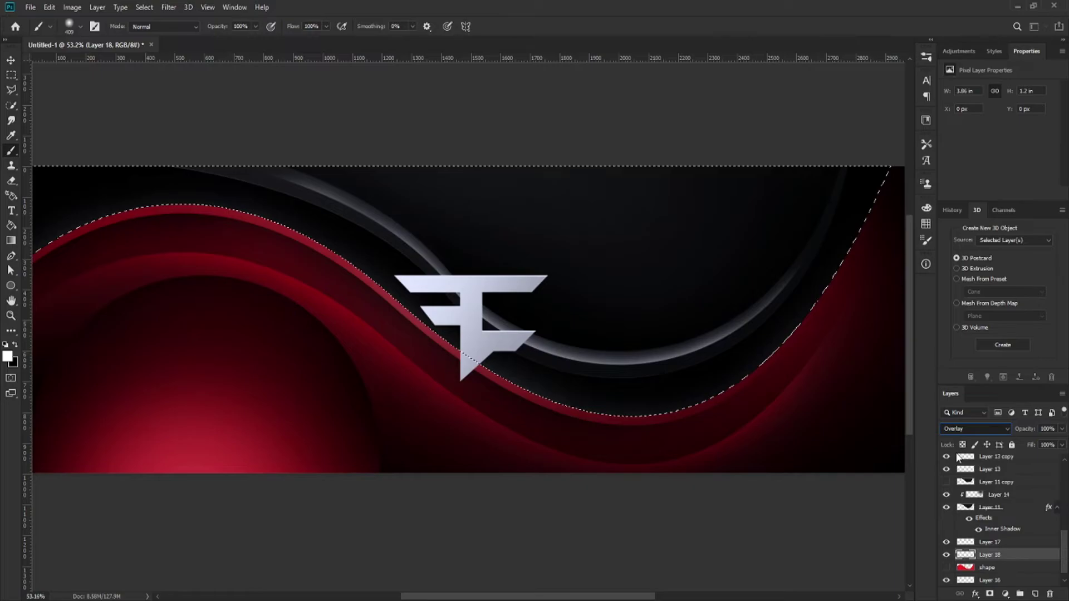
key("Up")
key("Up")
key("Up")
key("Up")
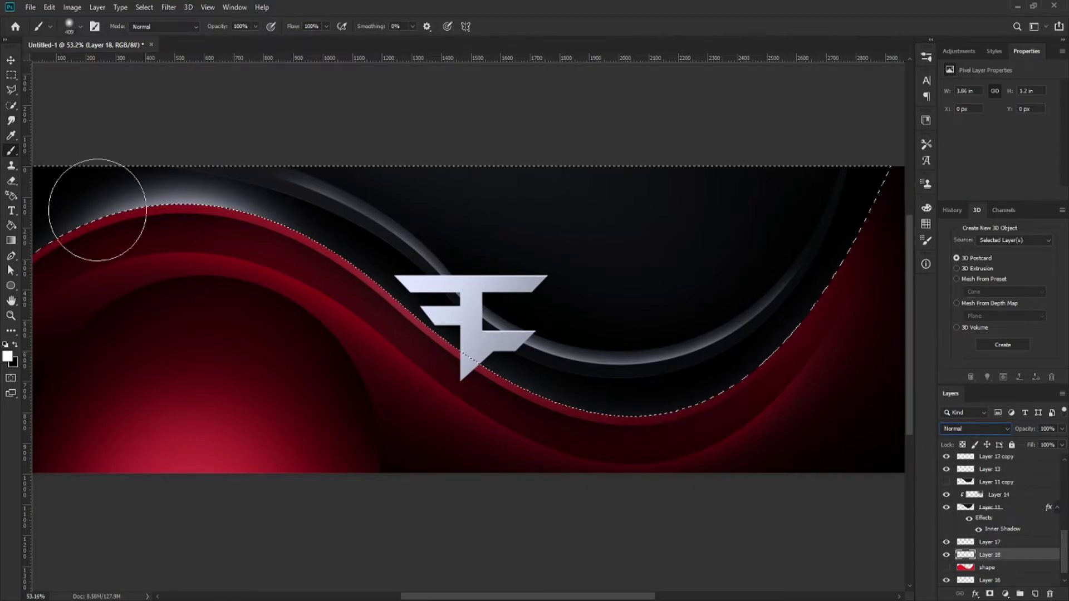
- Fade the Layer 18 glow with a very large eraser and repaint it more faintly with a larger soft brush
left_click(11, 180)
key("bracketright")
key("bracketright")
key("bracketright")
left_click(193, 261)
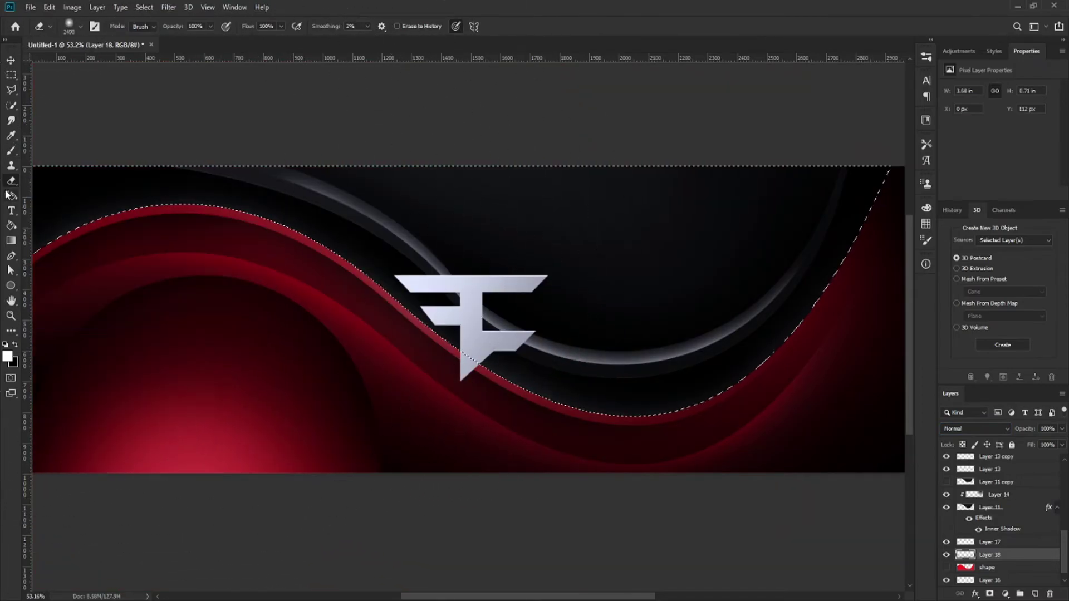
left_click(11, 151)
mouse_move(222, 301)
left_mouse_down()
mouse_move(245, 326)
mouse_move(209, 334)
mouse_move(89, 325)
left_mouse_up()
left_click(180, 343)
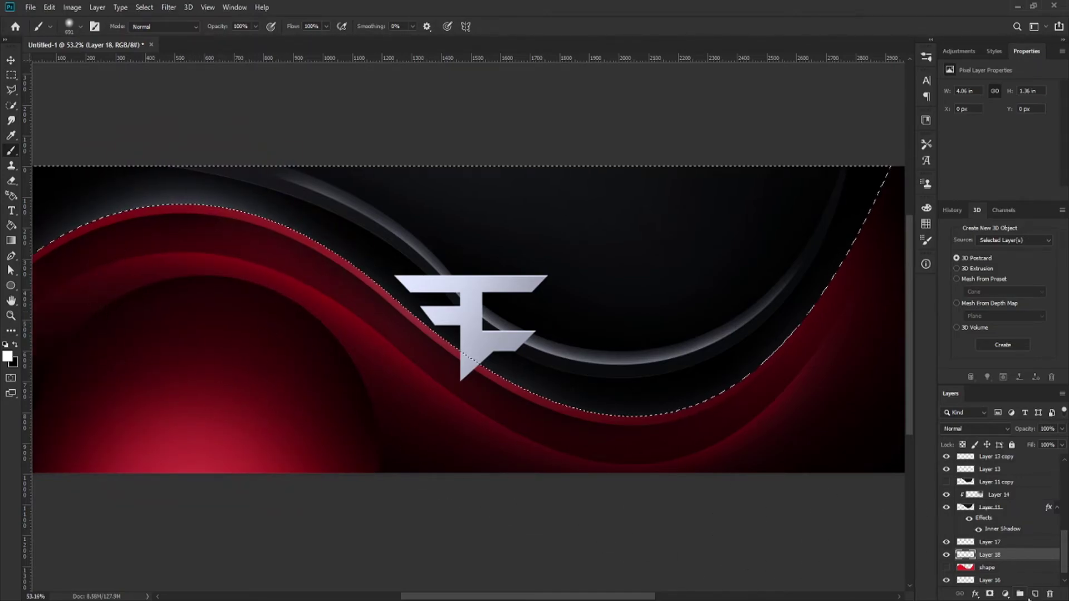
- Deselect and erase the Layer 18 glow above the red wave's crest with a large soft eraser
scroll(393, 382, "down", 3)
key("m")
key("ctrl+d")
scroll(547, 410, "down", 2)
scroll(545, 410, "up", 4)
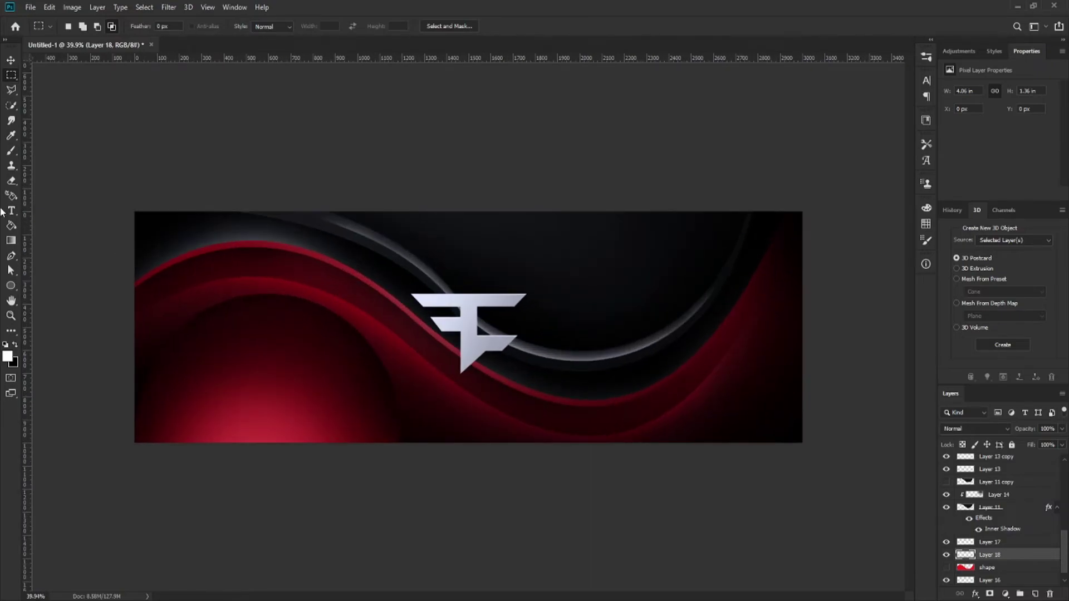
key("[")
left_click_drag(300, 269, 199, 260)
scroll(566, 439, "down", 3)
scroll(573, 451, "down", 2)
scroll(506, 454, "up", 5)
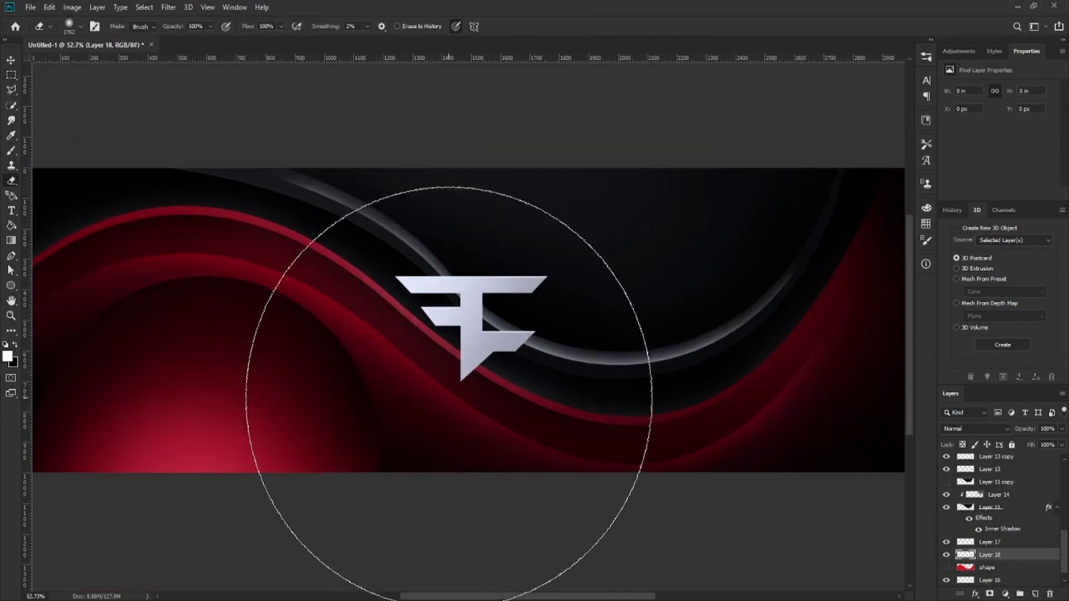
key("m")
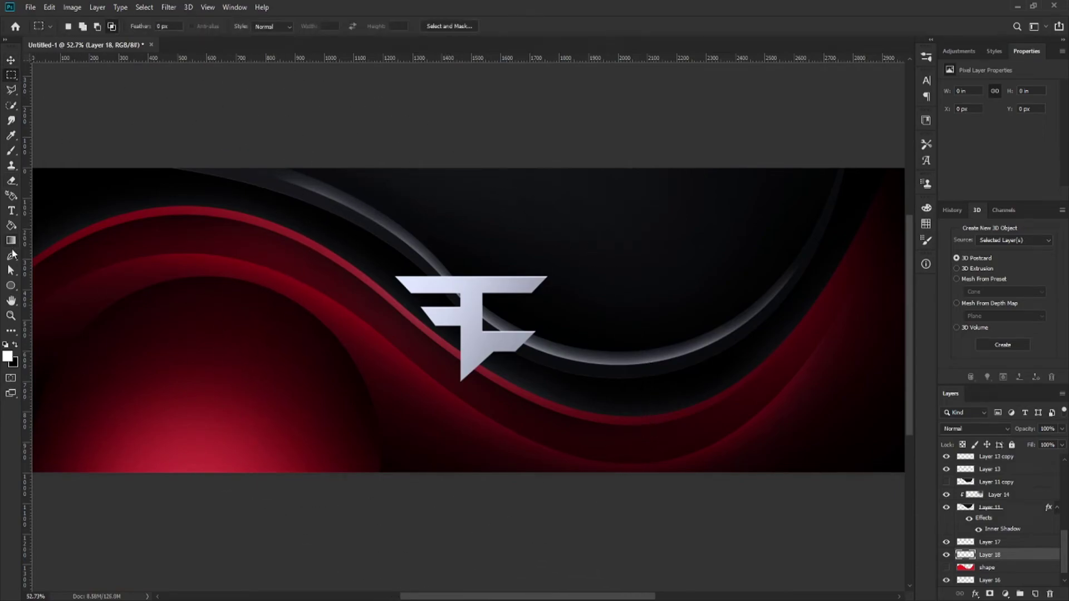
left_click(11, 255)
scroll(390, 250, "down", 3)
scroll(330, 212, "up", 1)
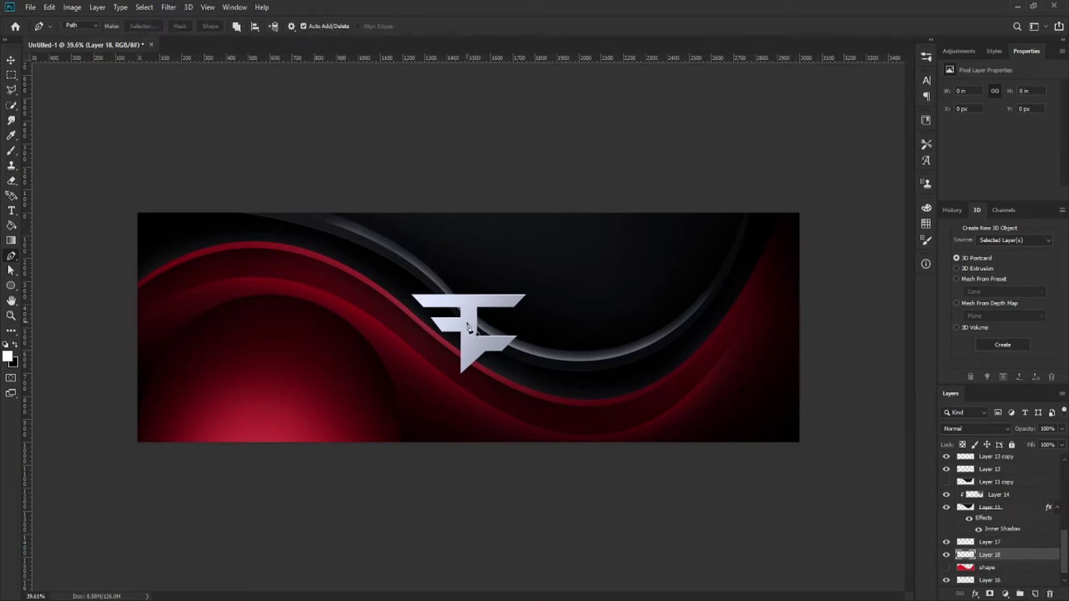
left_click(10, 60)
scroll(983, 540, "down", 1)
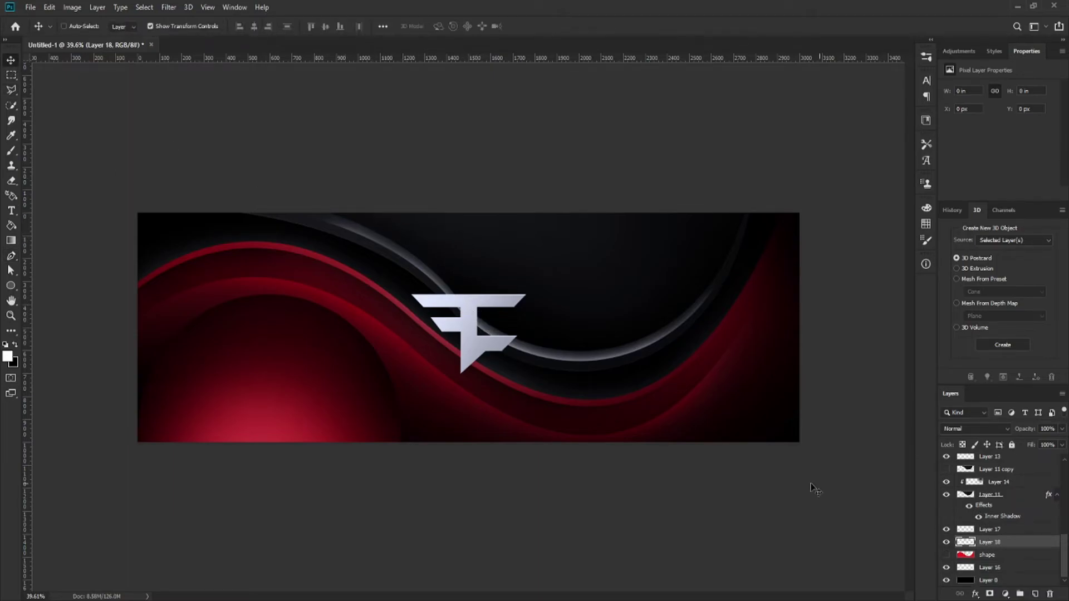
- Draw a dark circle about 902 px wide beside the logo and move it up so it overhangs the banner's upper edge
left_click(15, 286)
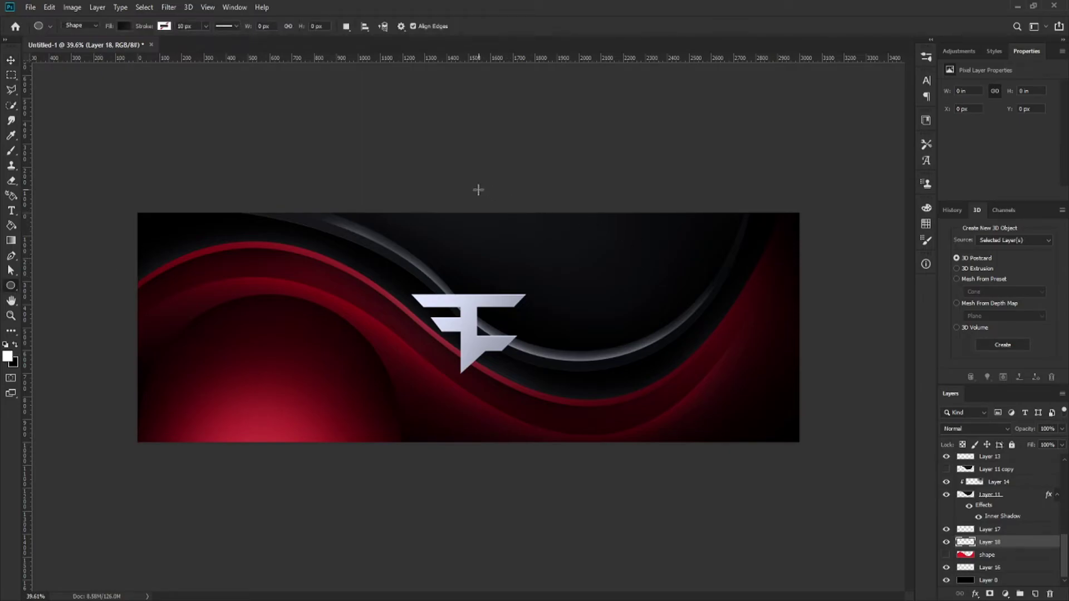
left_click_drag(541, 217, 880, 388)
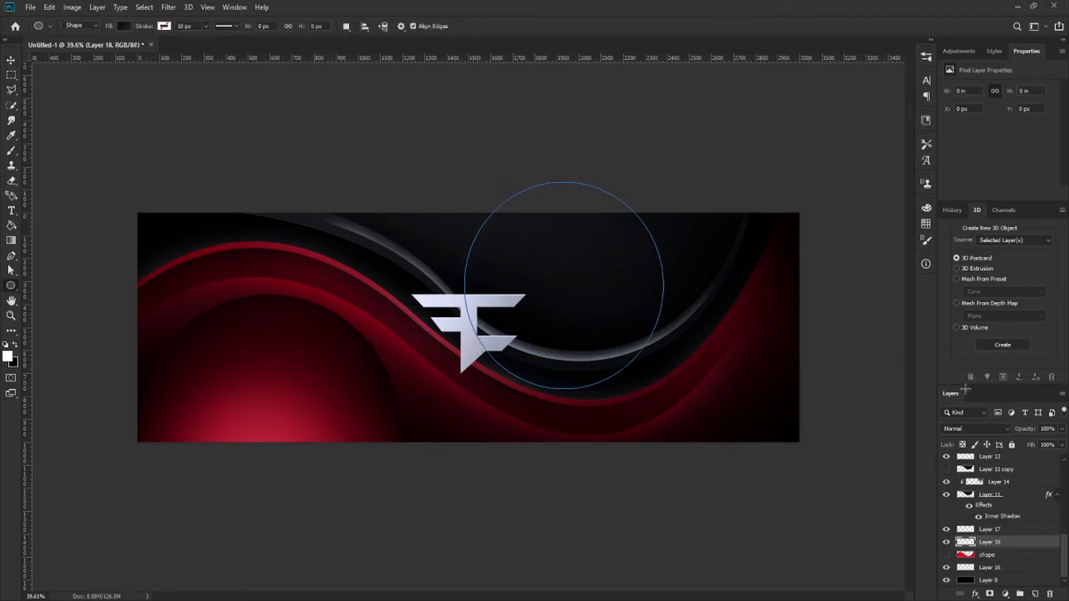
left_click(11, 59)
left_click_drag(615, 334, 638, 272)
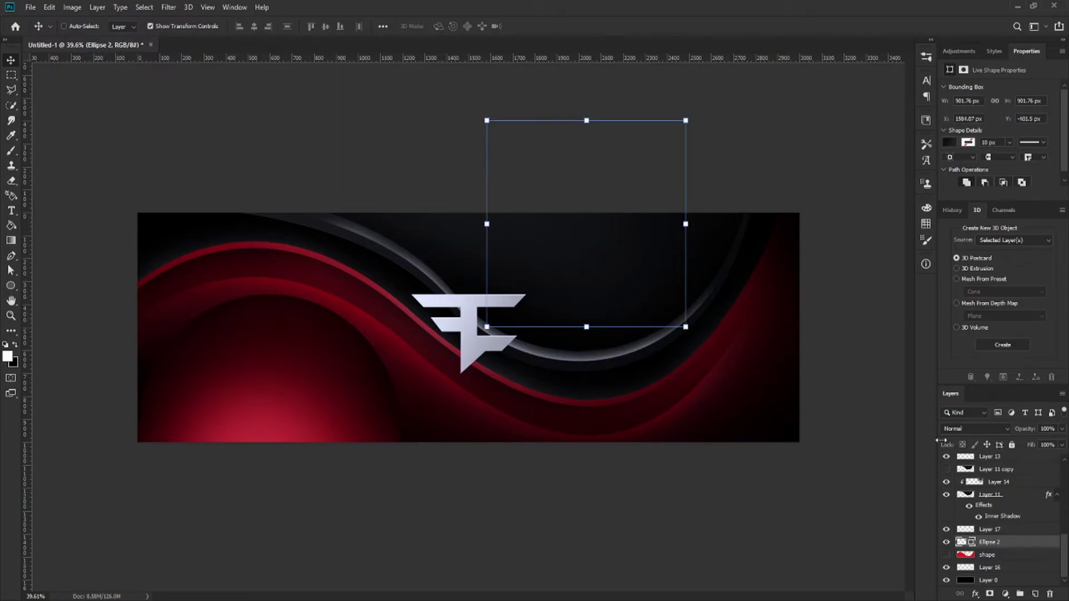
- Enlarge the circle to about 973 px and place its layer directly below the logo layer
scroll(998, 550, "up", 10)
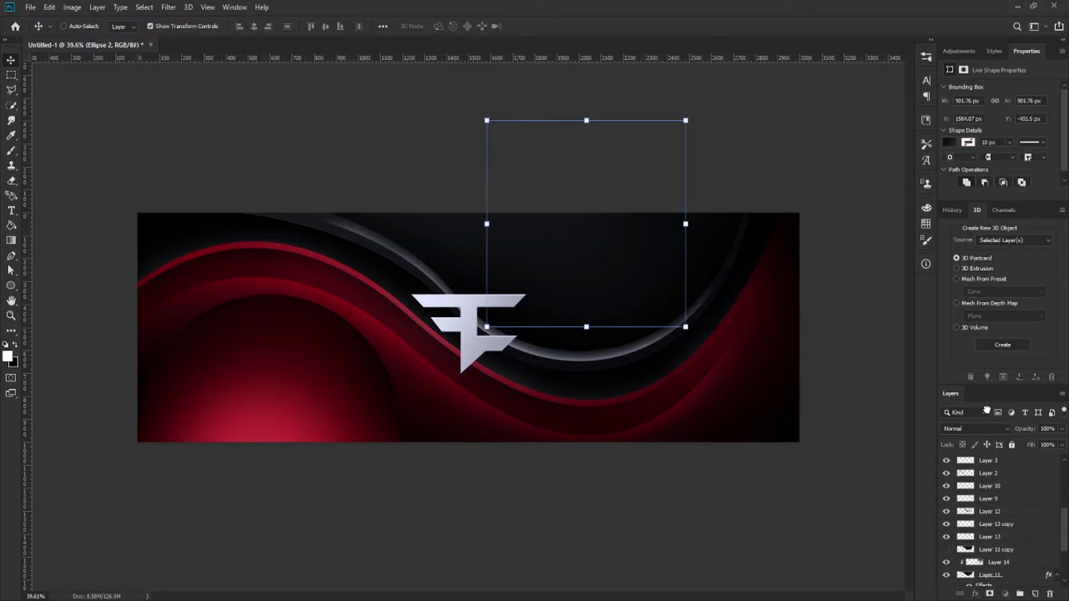
left_click_drag(987, 410, 996, 469)
scroll(575, 273, "up", 2)
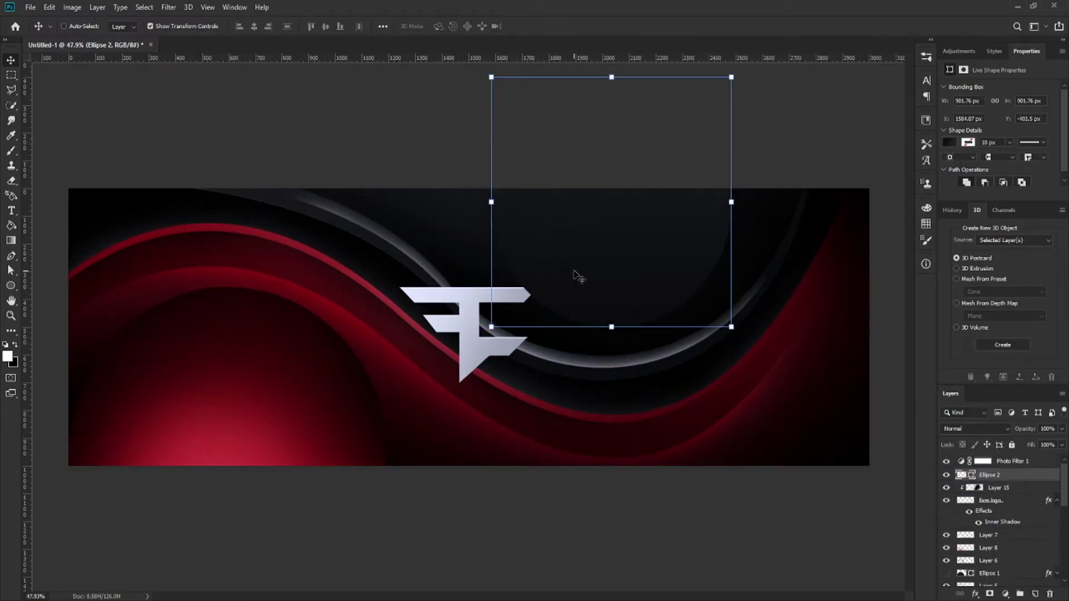
mouse_move(721, 207)
left_mouse_down()
mouse_move(732, 202)
mouse_move(724, 192)
left_mouse_up()
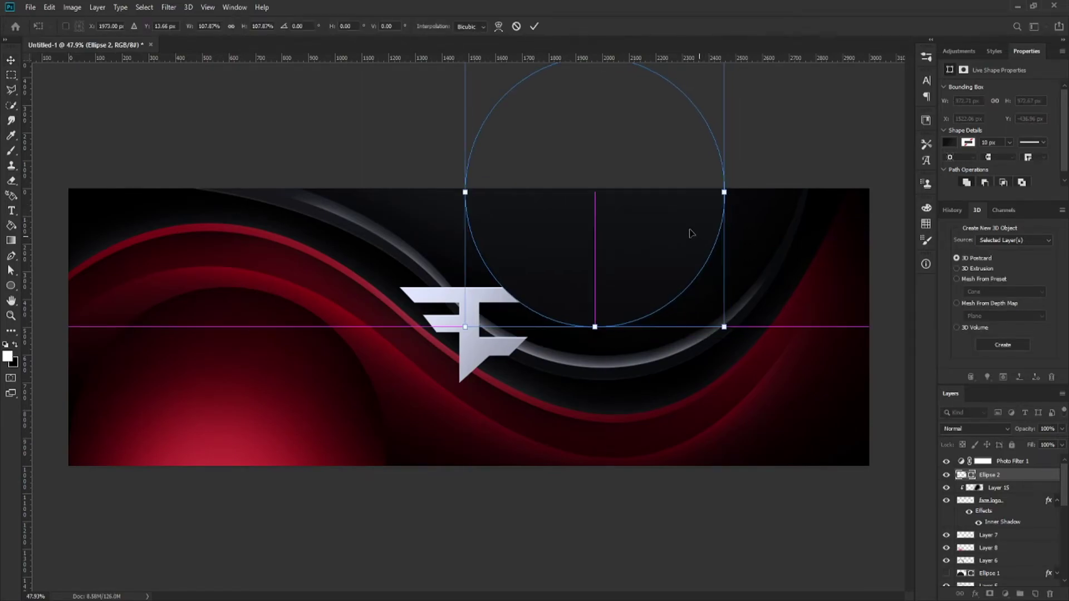
key("Return")
key("m")
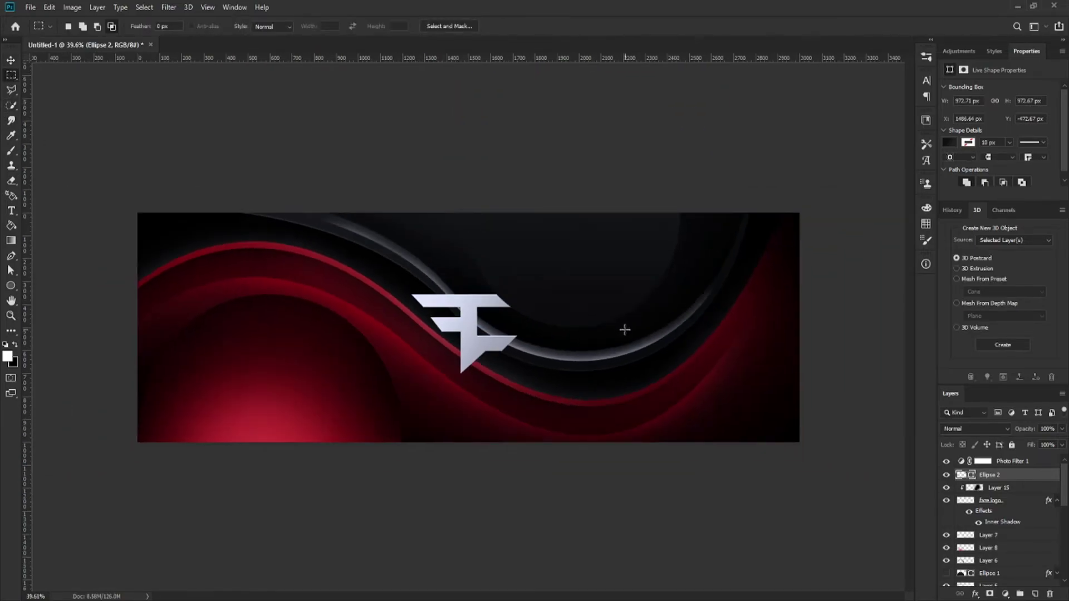
left_click_drag(1000, 477, 988, 513)
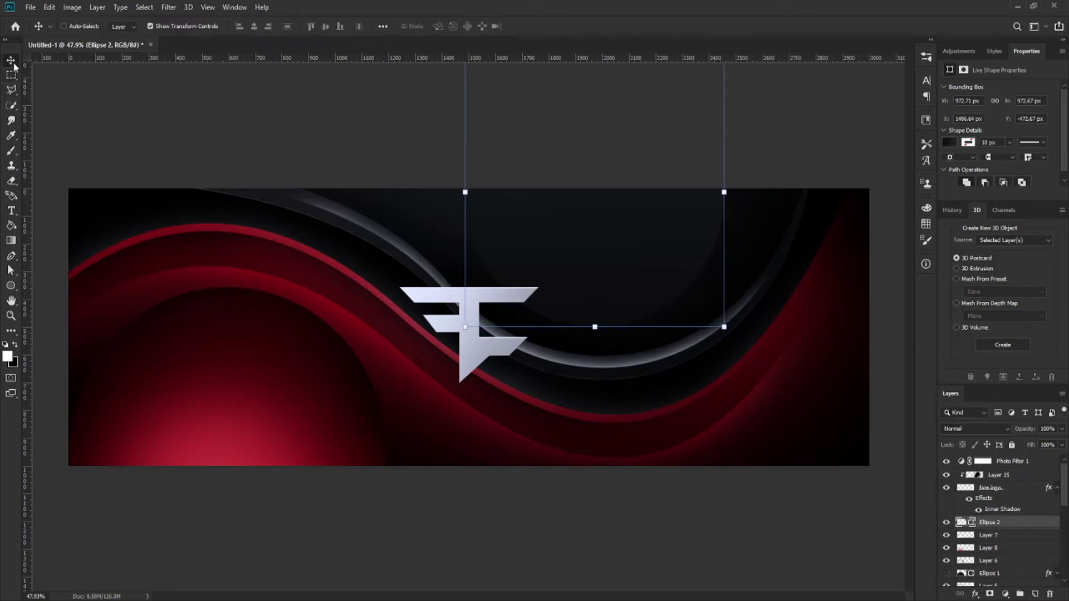
scroll(704, 334, "up", 2)
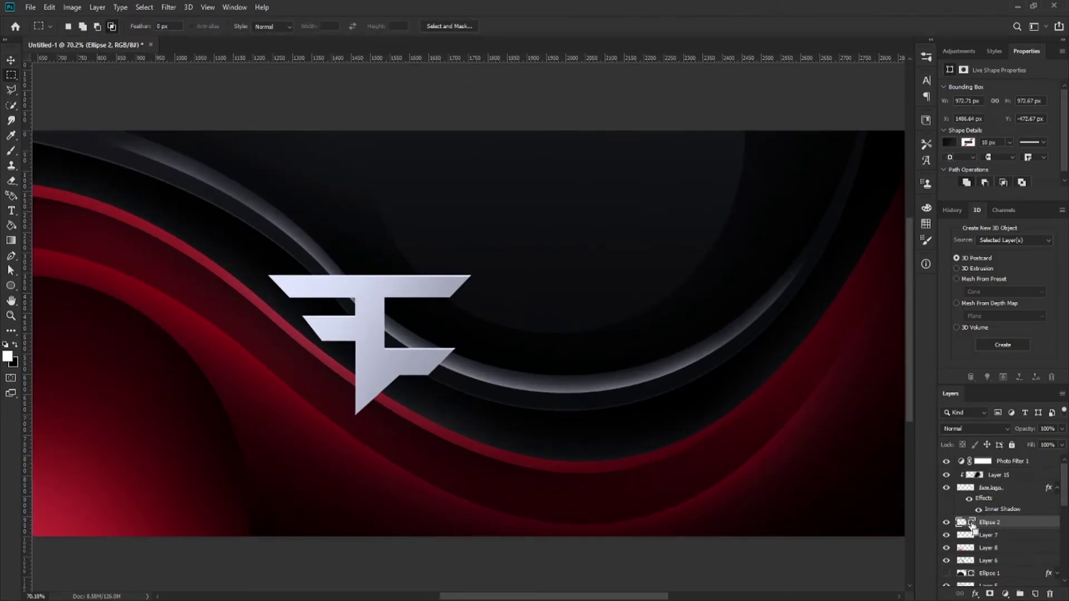
- Hide the circle layer, load its outline as a selection and add a new layer above it
left_click(946, 522)
left_click(961, 522, "ctrl")
left_click(1035, 594)
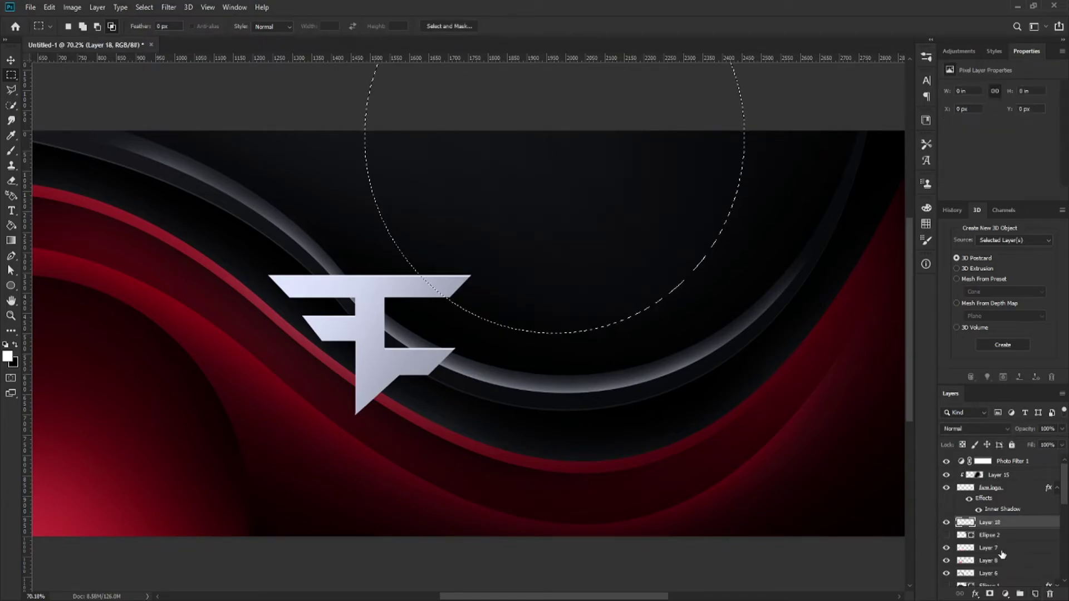
- Paint a soft white glow along the circle's inner edge on the new layer
left_click(14, 156)
scroll(234, 317, "down", 2)
mouse_move(233, 184)
left_mouse_down()
mouse_move(234, 276)
mouse_move(441, 441)
mouse_move(648, 354)
left_mouse_up()
right_click(691, 323, "alt")
mouse_move(739, 269)
left_mouse_down()
mouse_move(744, 328)
mouse_move(684, 416)
mouse_move(482, 454)
mouse_move(172, 336)
mouse_move(263, 383)
mouse_move(595, 469)
mouse_move(674, 449)
left_mouse_up()
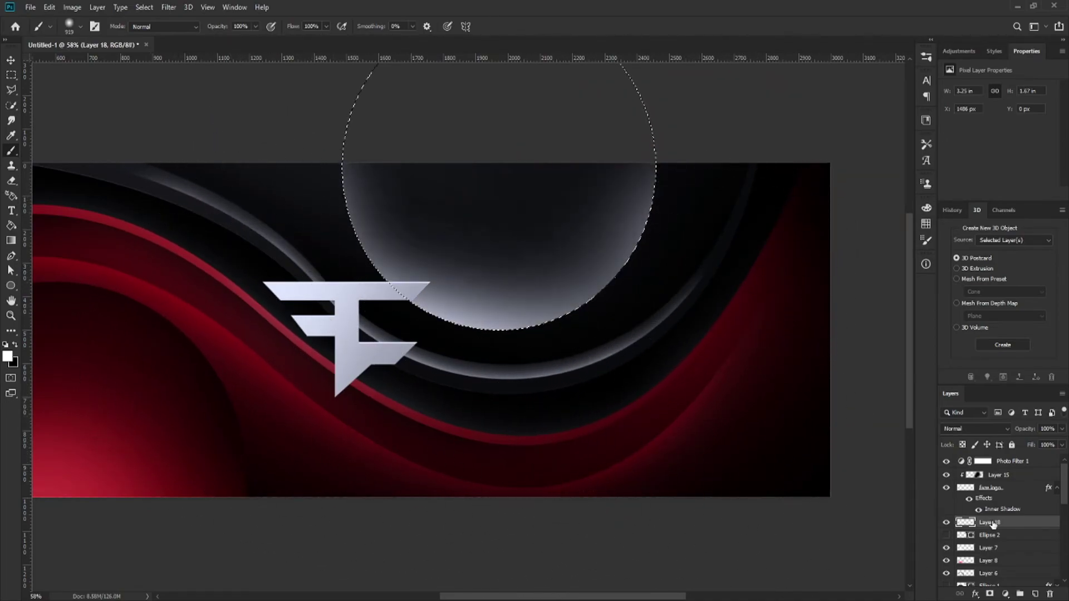
- Try the Overlay blend mode on the white circle glow without the selection, and undo both changes
left_click(979, 430)
left_click(970, 462)
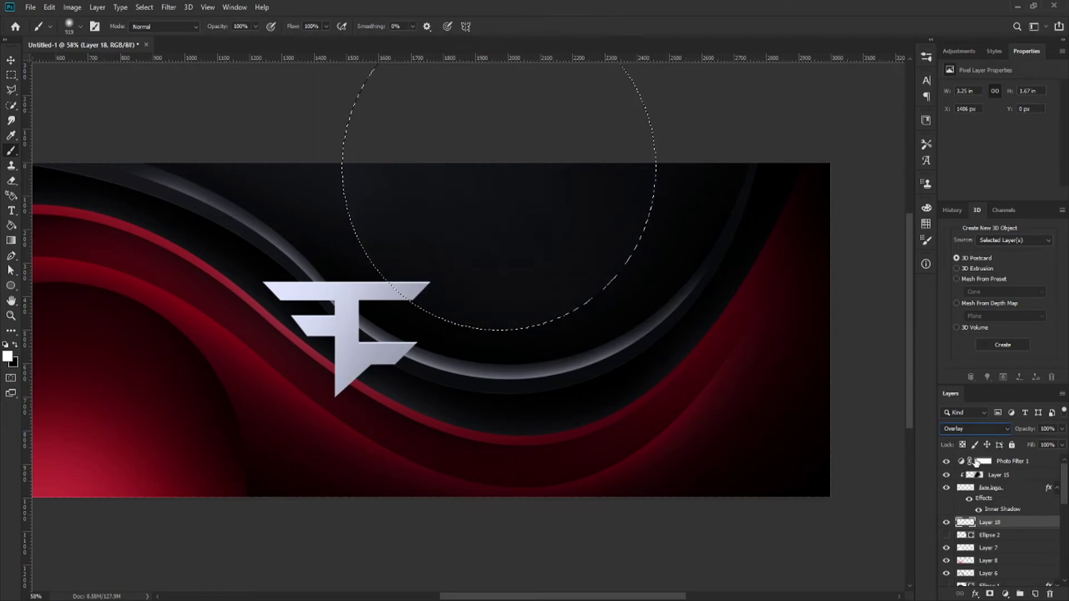
key("m")
key("ctrl+d")
scroll(488, 364, "down", 2)
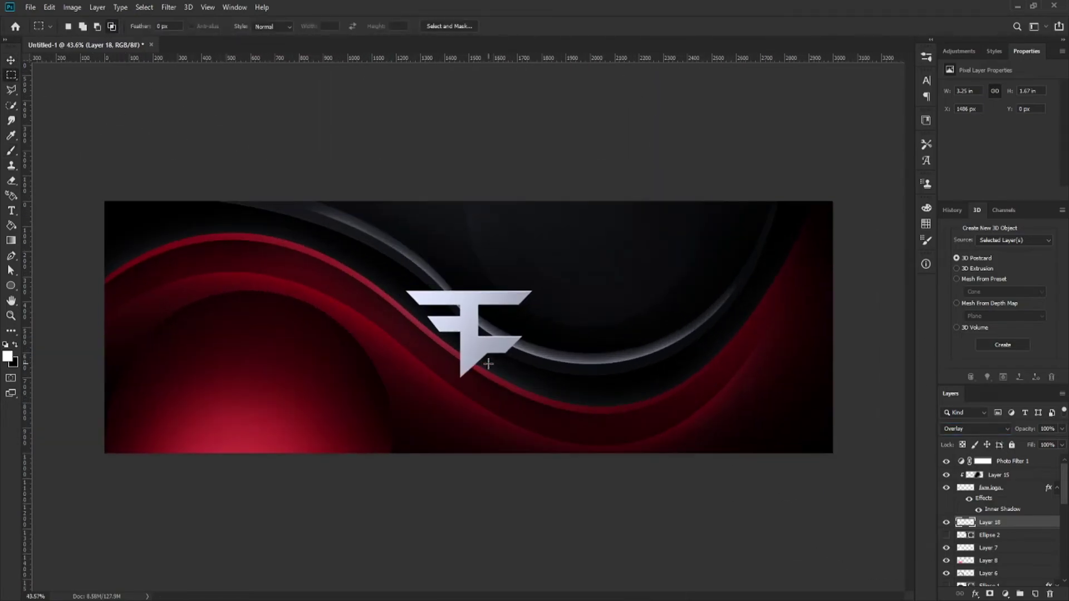
scroll(489, 363, "down", 4)
scroll(499, 372, "up", 3)
key("ctrl+z")
key("ctrl+z")
scroll(566, 362, "up", 3)
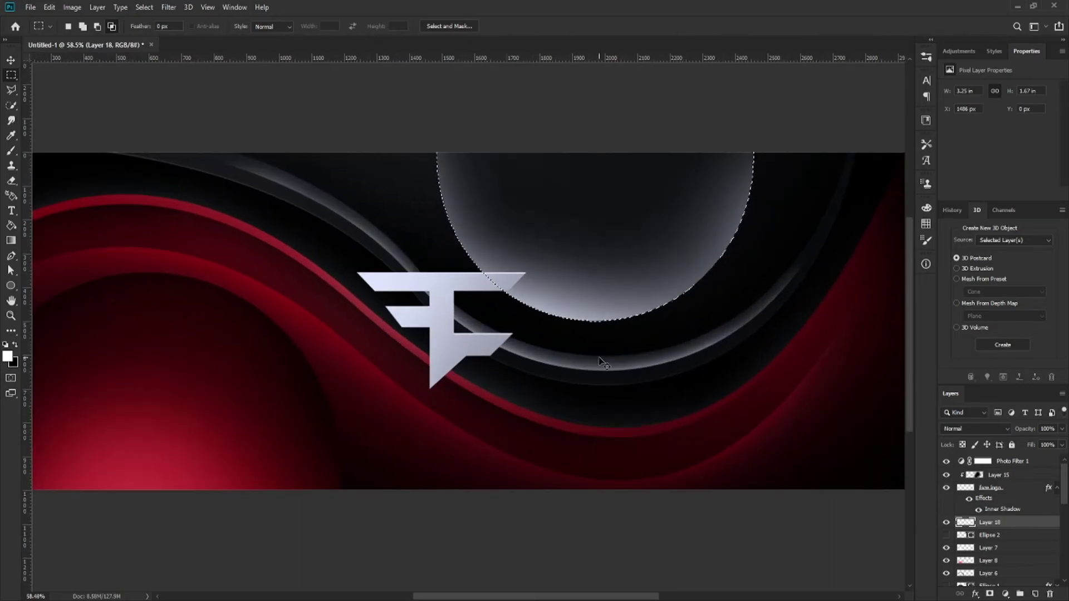
- Erase the white glow inside the circle with a very large soft eraser
left_click(13, 181)
right_click(436, 234, "alt")
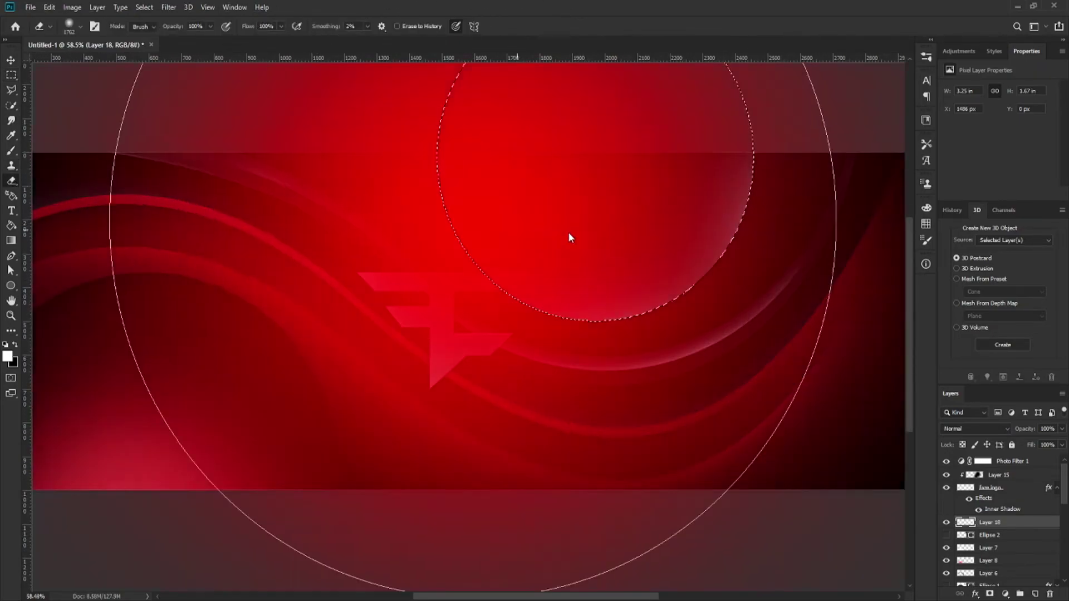
left_click_drag(563, 234, 863, 315)
- Set the foreground colour to bright red and paint a soft red glow around the circle's inner edge with a large brush
key("i")
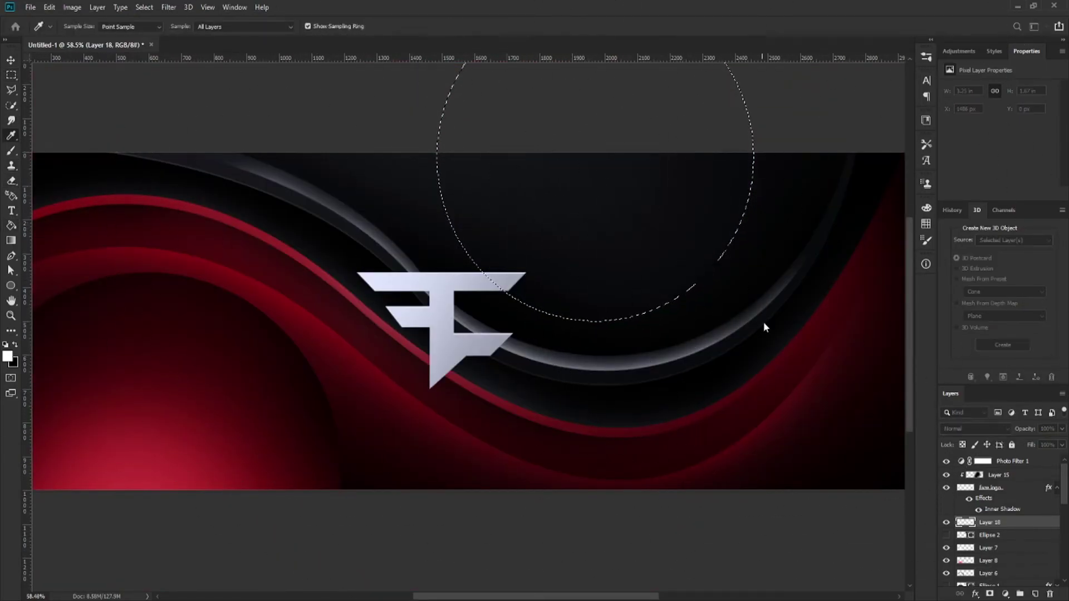
left_click(898, 303)
key("e")
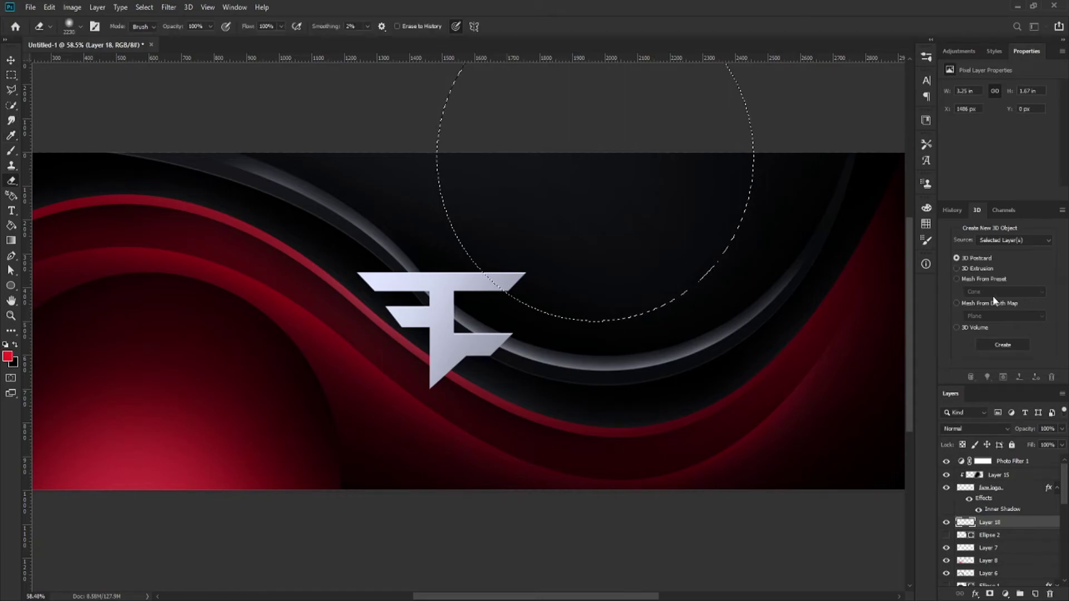
left_click(10, 150)
scroll(506, 279, "down", 5)
key("bracketright")
key("bracketright")
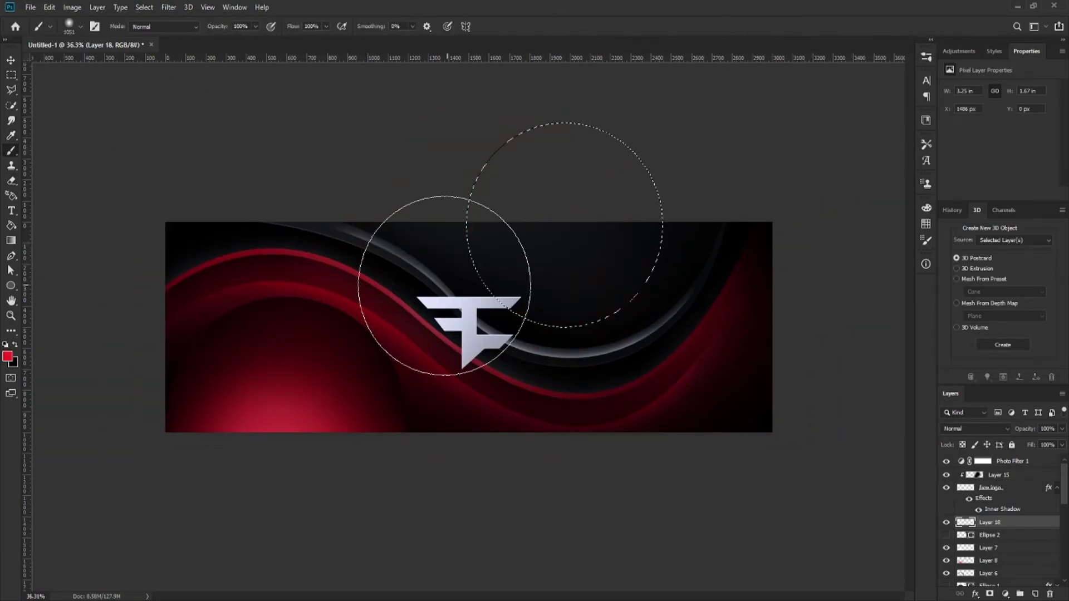
key("bracketright")
mouse_move(379, 262)
left_mouse_down()
mouse_move(382, 317)
mouse_move(423, 369)
mouse_move(470, 417)
mouse_move(566, 453)
left_mouse_up()
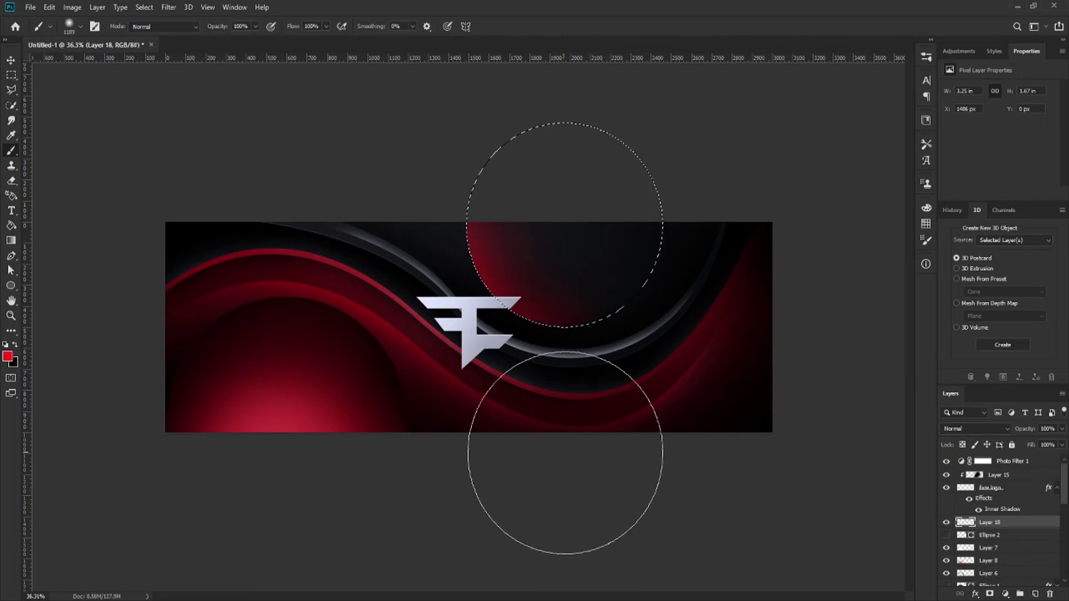
mouse_move(760, 332)
left_mouse_down()
mouse_move(744, 358)
mouse_move(553, 429)
mouse_move(769, 291)
mouse_move(737, 379)
left_mouse_up()
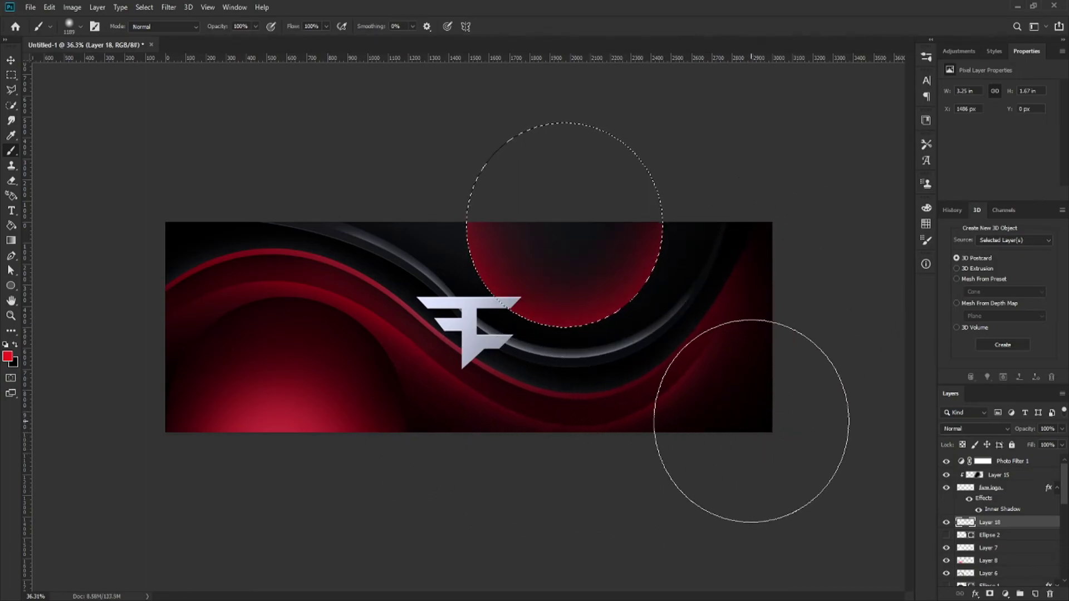
- Paint a soft white highlight along the circle's lower edge on a new layer and set that layer to Overlay
left_click(1035, 594)
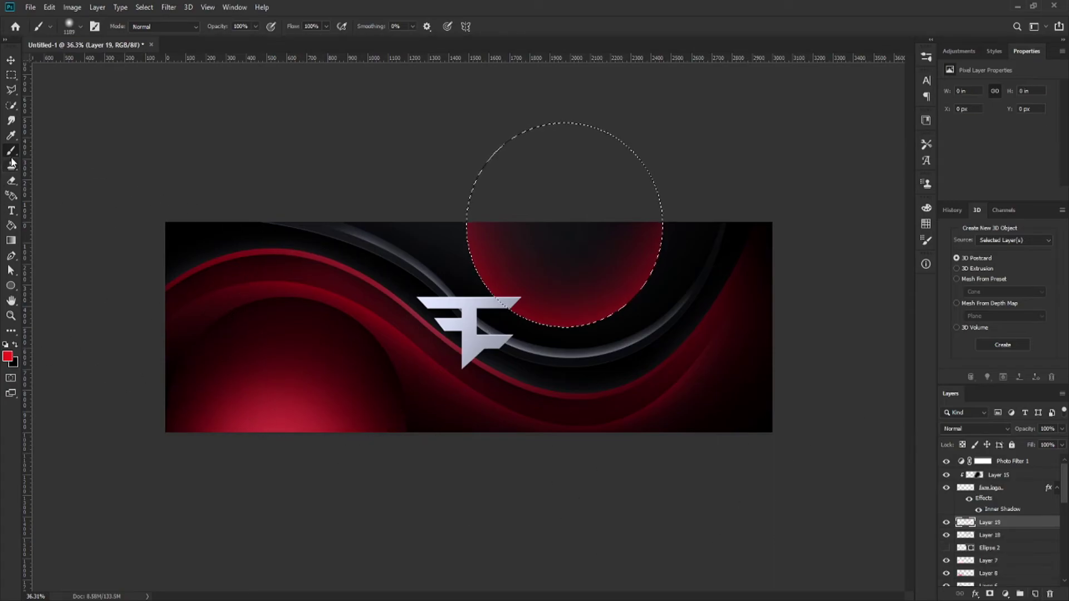
left_click(8, 356)
left_click(1001, 295)
left_click(471, 328)
mouse_move(468, 357)
left_mouse_down()
mouse_move(502, 381)
mouse_move(612, 394)
mouse_move(669, 351)
mouse_move(615, 389)
mouse_move(516, 398)
mouse_move(647, 378)
mouse_move(692, 351)
mouse_move(616, 382)
mouse_move(533, 384)
mouse_move(485, 369)
mouse_move(435, 339)
mouse_move(440, 331)
mouse_move(629, 373)
mouse_move(684, 346)
left_mouse_up()
key("Down")
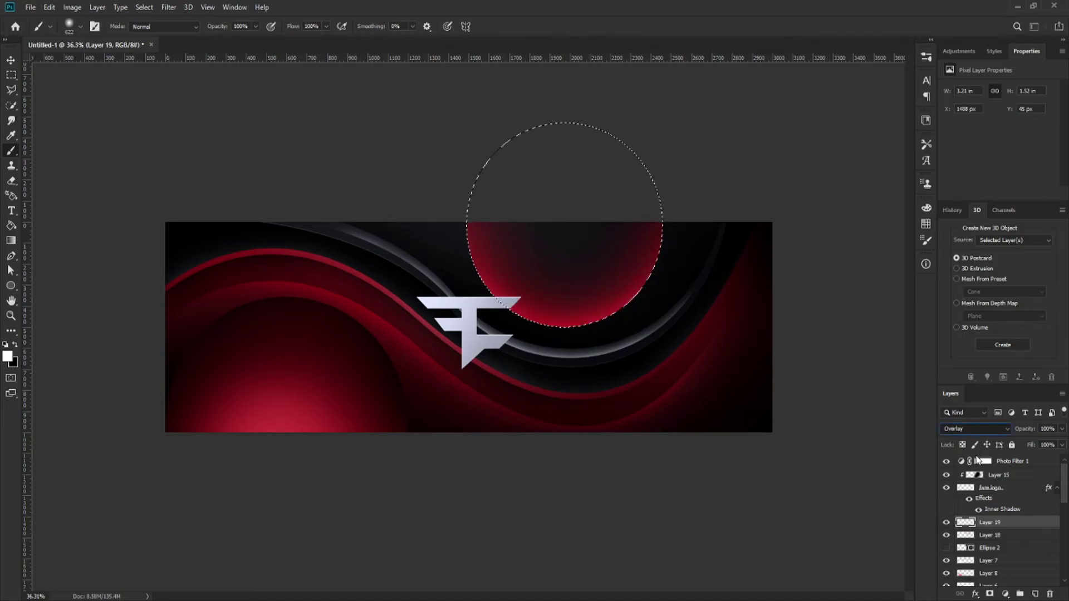
- On a new Screen layer below Layer 18, paint a soft white glow along the circle's lower edge and set its opacity to 58%
left_click(1035, 594)
mouse_move(567, 400)
left_mouse_down()
mouse_move(629, 394)
mouse_move(553, 410)
mouse_move(490, 401)
mouse_move(646, 391)
mouse_move(522, 400)
mouse_move(535, 399)
left_mouse_up()
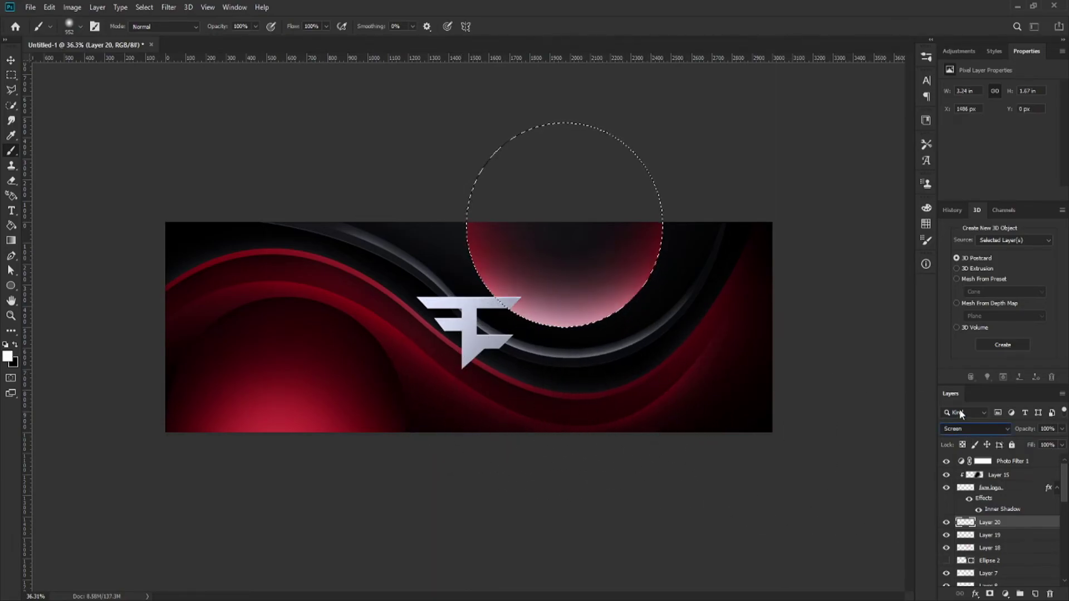
left_click_drag(996, 536, 996, 553)
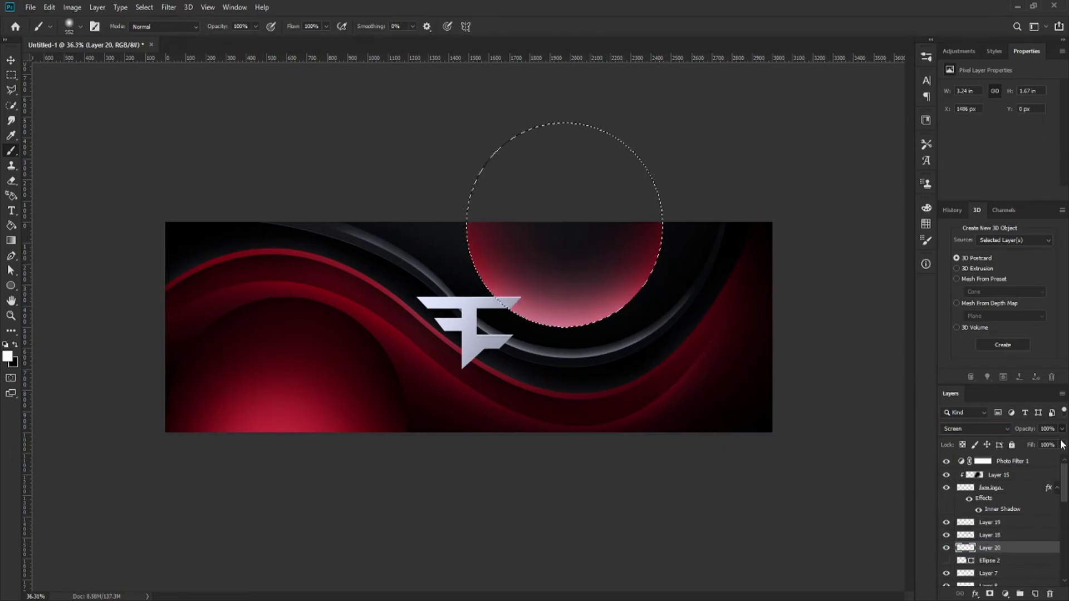
left_click_drag(1042, 447, 1040, 446)
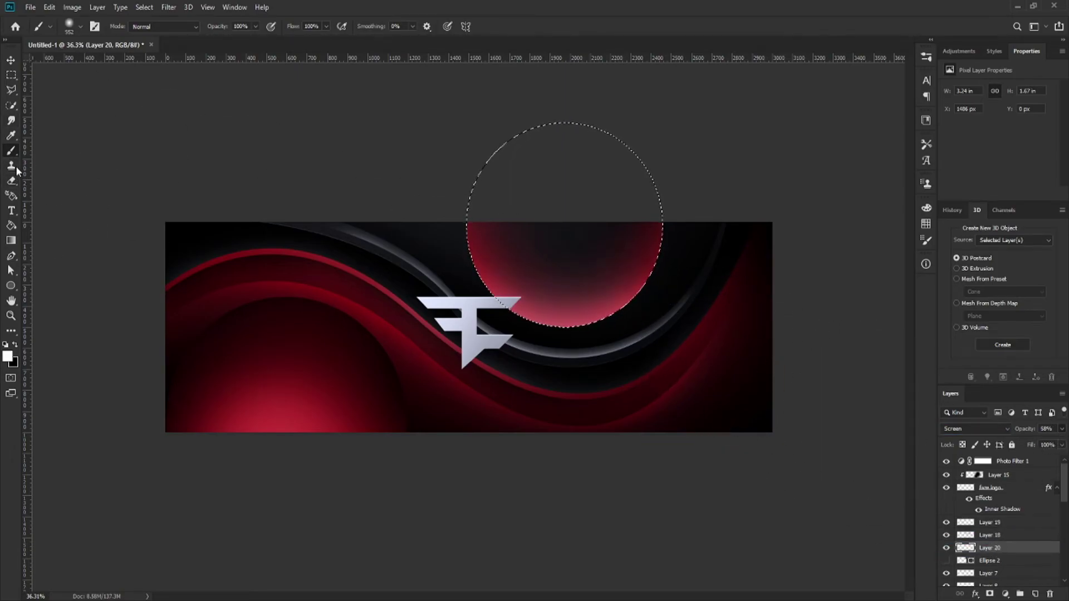
- Clear the circular selection around the glowing red circle
key("e")
scroll(565, 184, "up", 5)
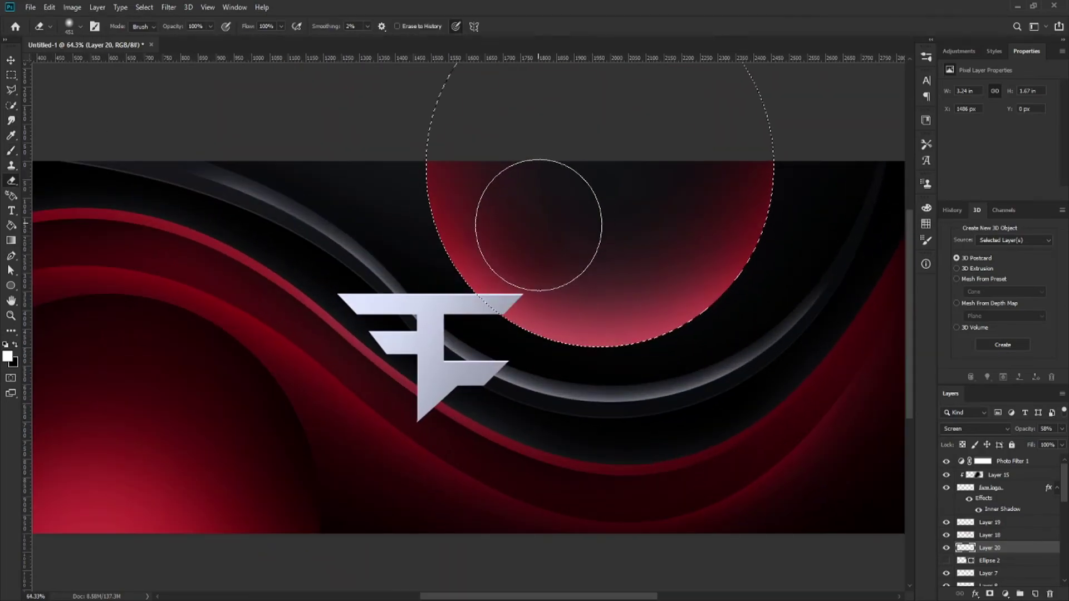
left_click(10, 150)
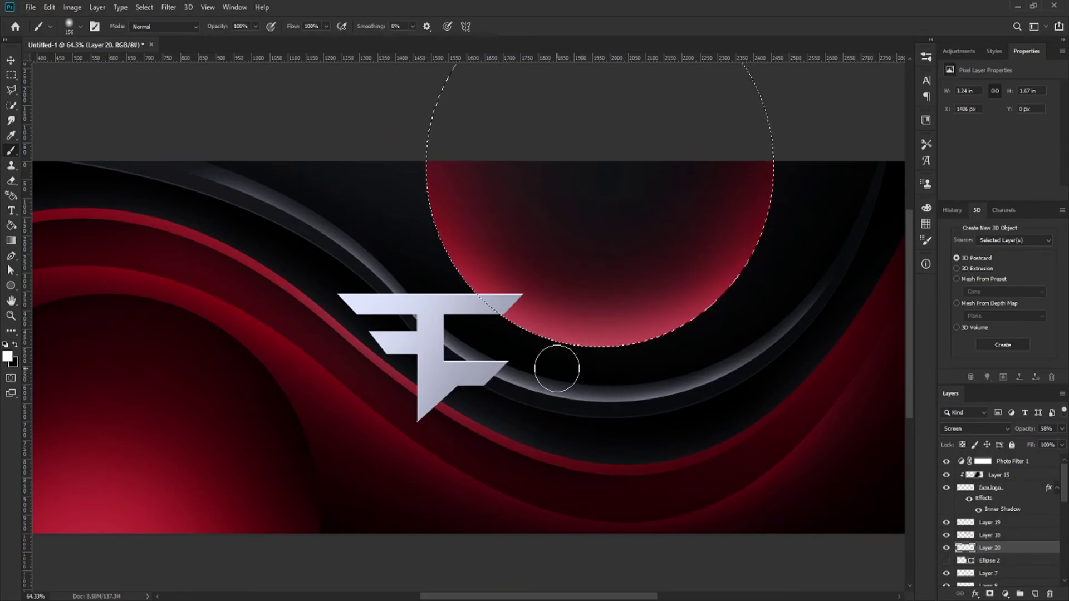
left_click(10, 75)
left_click(275, 186)
scroll(663, 419, "down", 5)
scroll(577, 399, "up", 3)
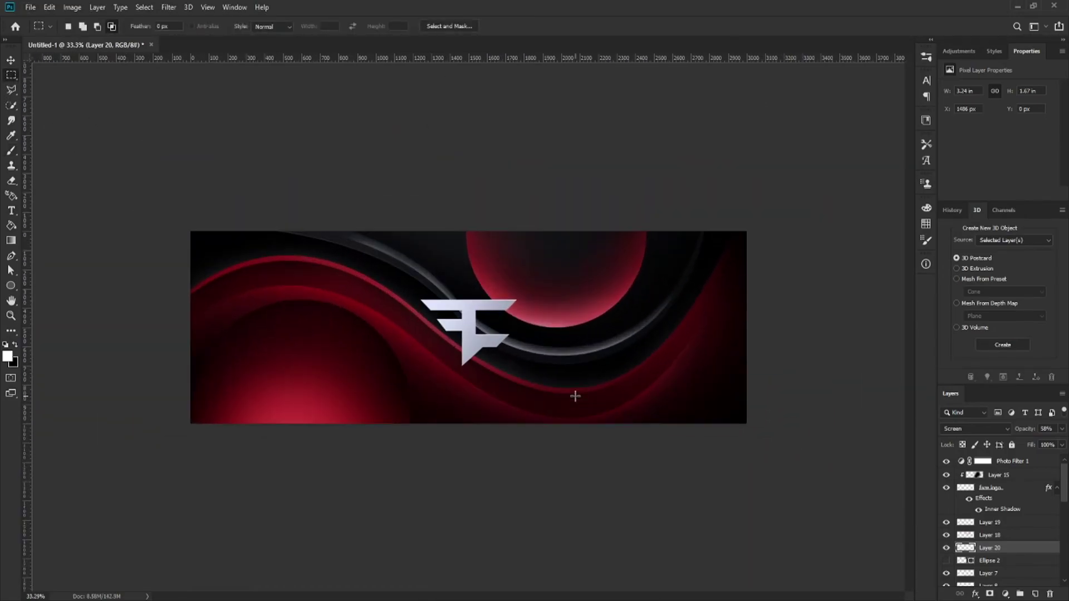
scroll(575, 396, "up", 3)
- Show the hidden Ellipse 2 shape and give it no fill and a bright red stroke
left_click(10, 256)
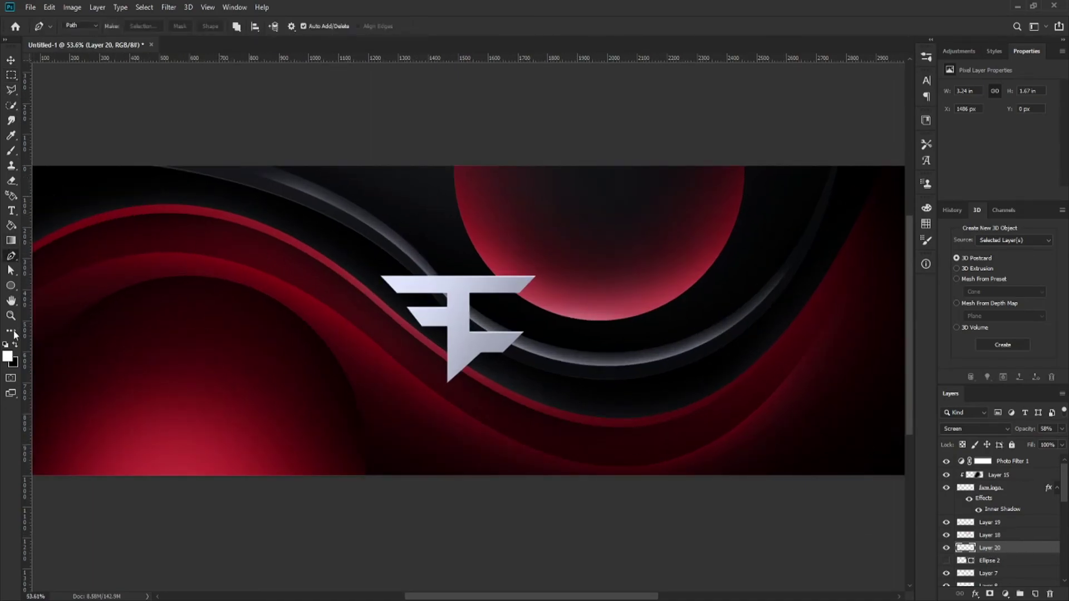
left_click(982, 562)
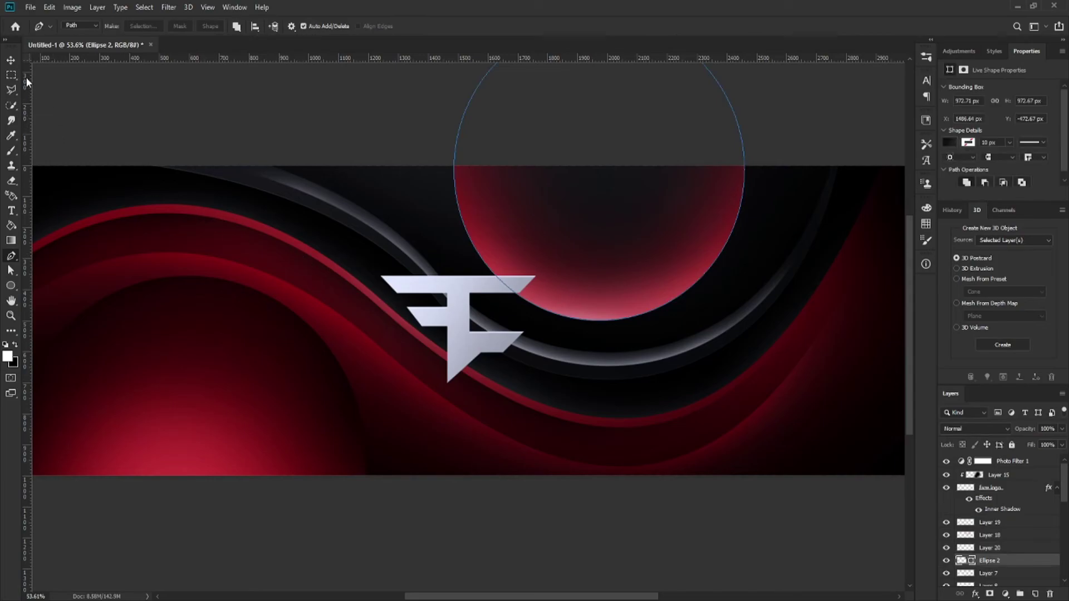
key("v")
left_click(12, 286)
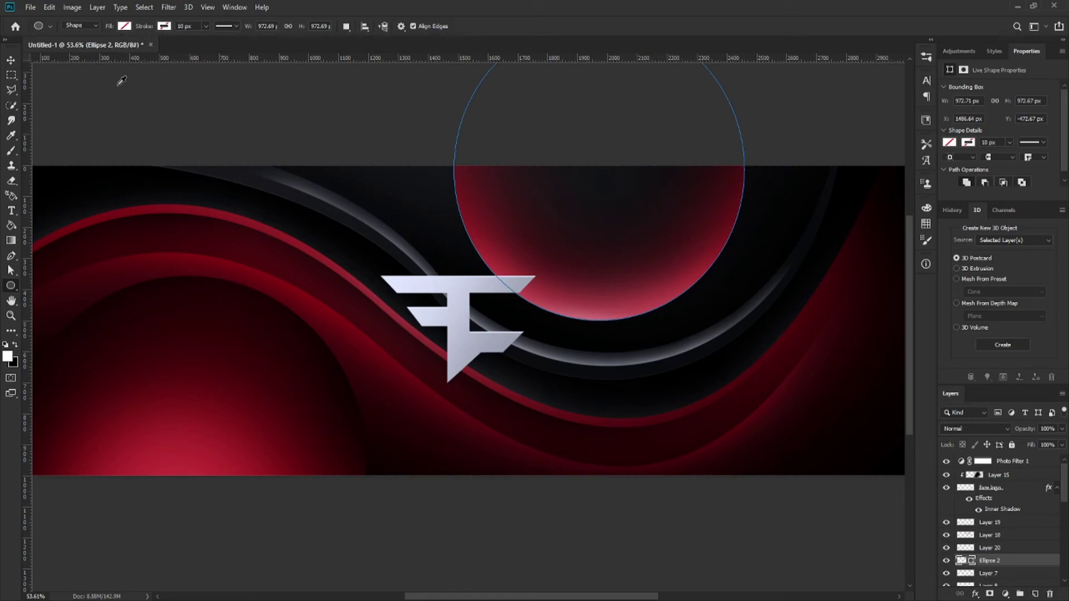
left_click(140, 83)
left_click(10, 60)
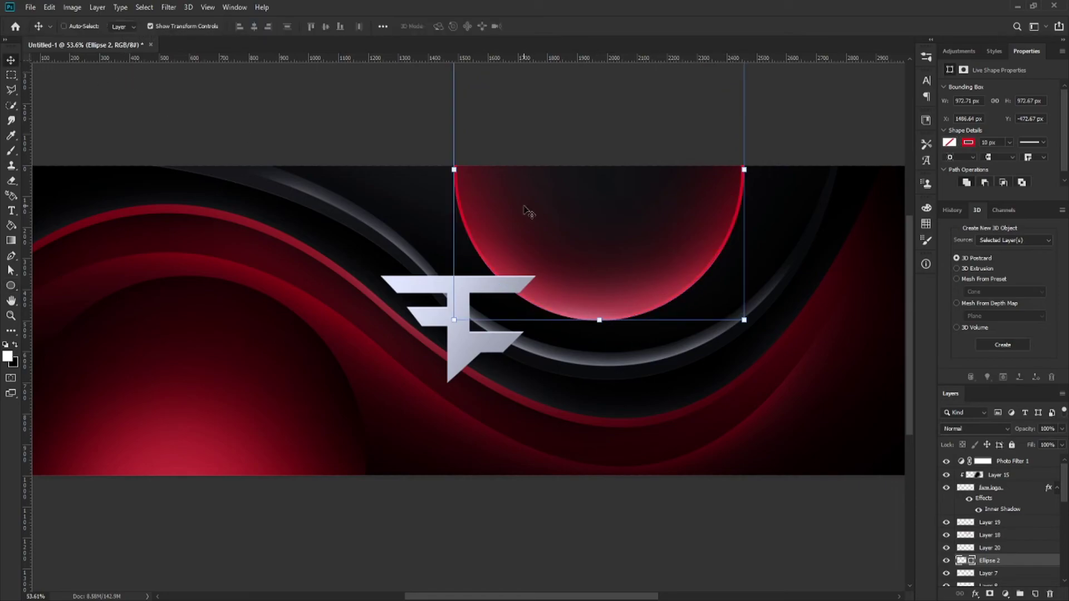
- Enlarge the red ring to about 1166 px across so it surrounds the glowing circle with an even gap
mouse_move(595, 214)
left_mouse_down()
mouse_move(439, 213)
mouse_move(604, 215)
left_mouse_up()
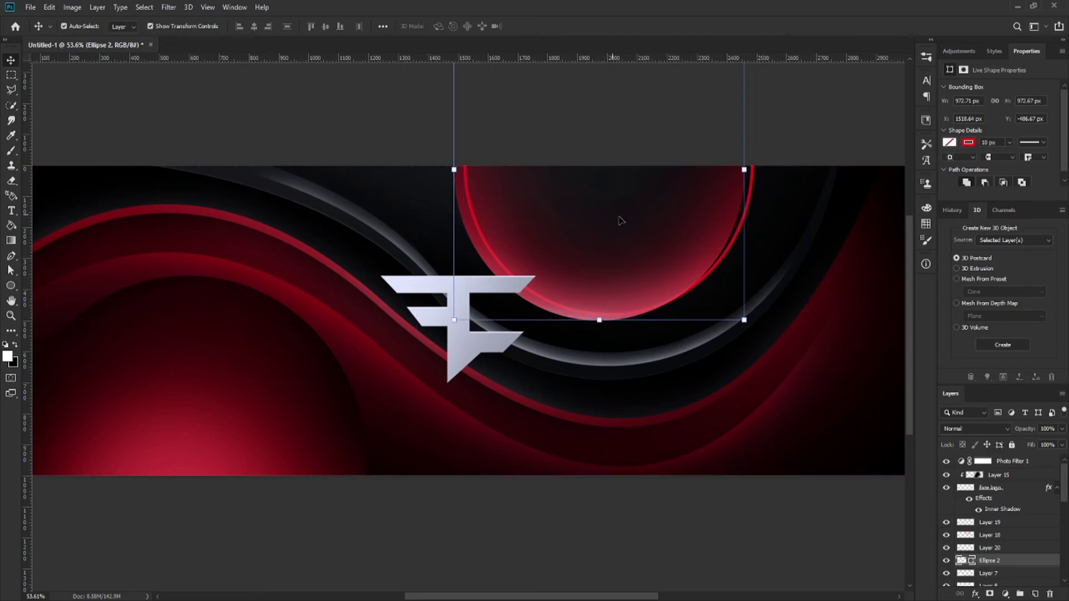
scroll(660, 254, "down", 2)
scroll(645, 259, "up", 1)
left_click_drag(729, 190, 724, 217)
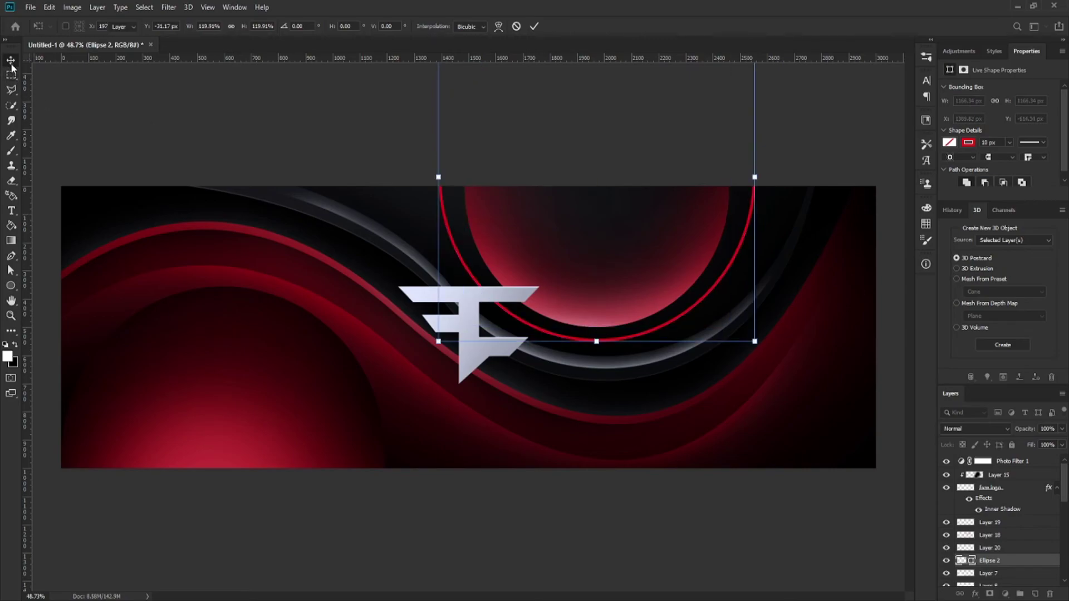
- Set the red ring's stroke width to 5 px
left_click(10, 285)
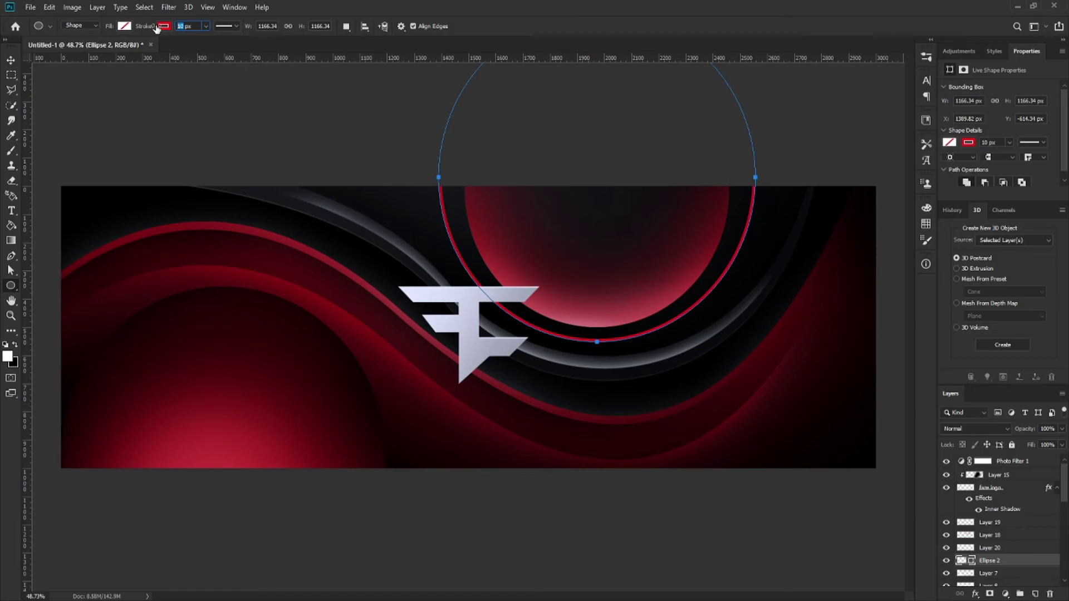
key("Return")
left_click(11, 74)
scroll(704, 315, "up", 1)
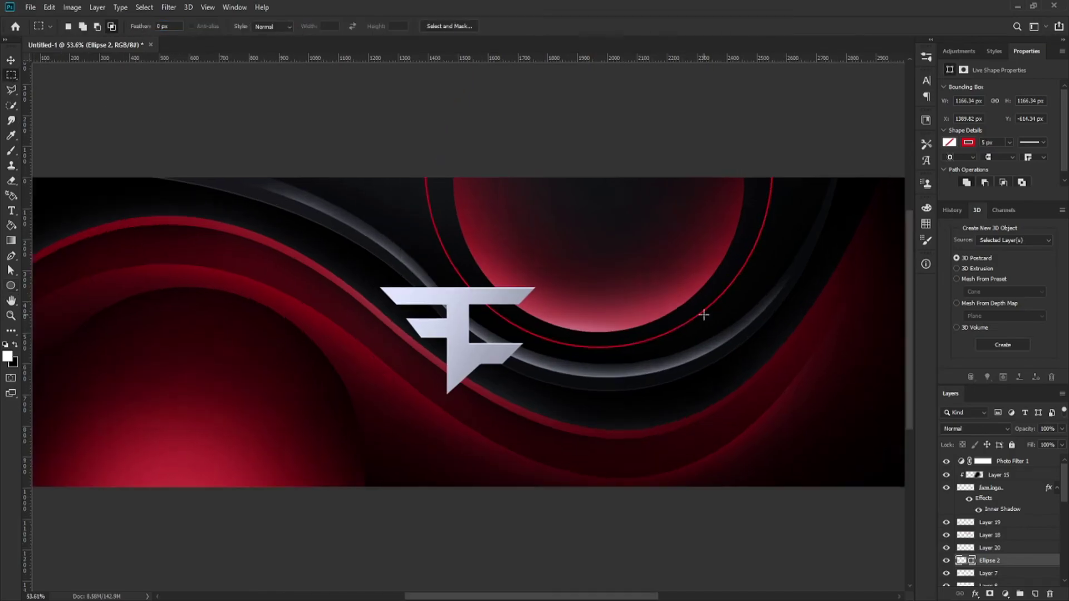
scroll(713, 351, "down", 8)
scroll(714, 352, "up", 8)
scroll(714, 351, "up", 2)
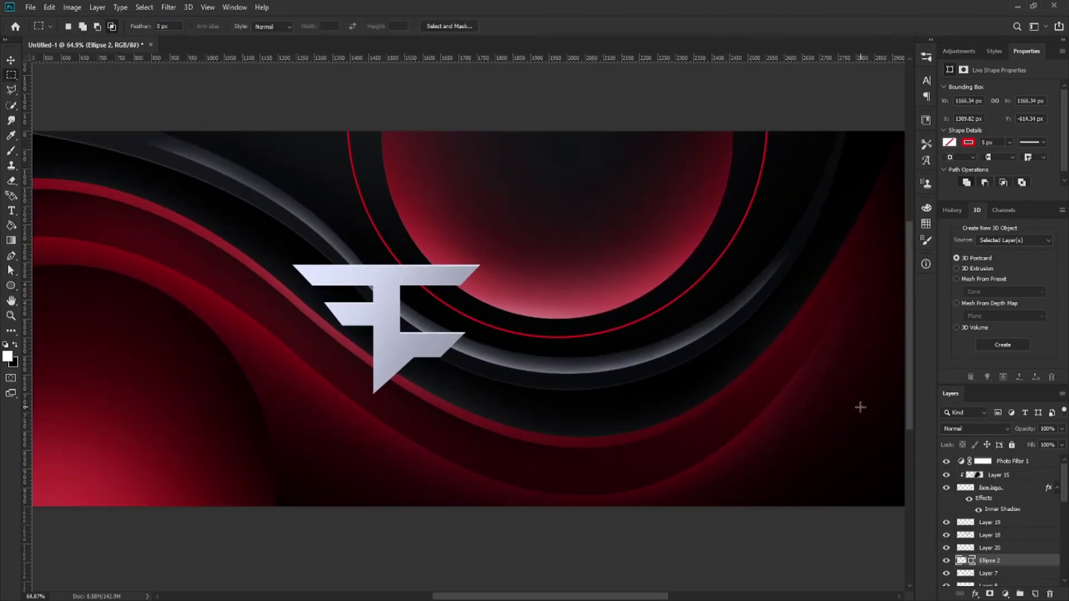
- Add an Outer Glow to the red ring and rasterize the layer together with its style
left_click(997, 581)
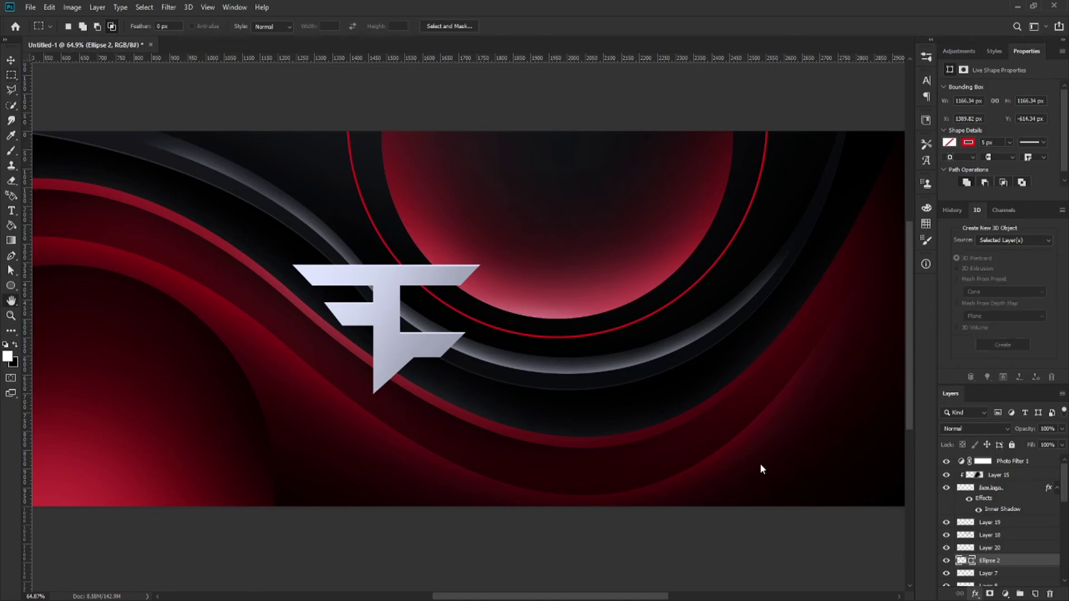
left_click(815, 324)
left_click(856, 337)
left_click(1030, 294)
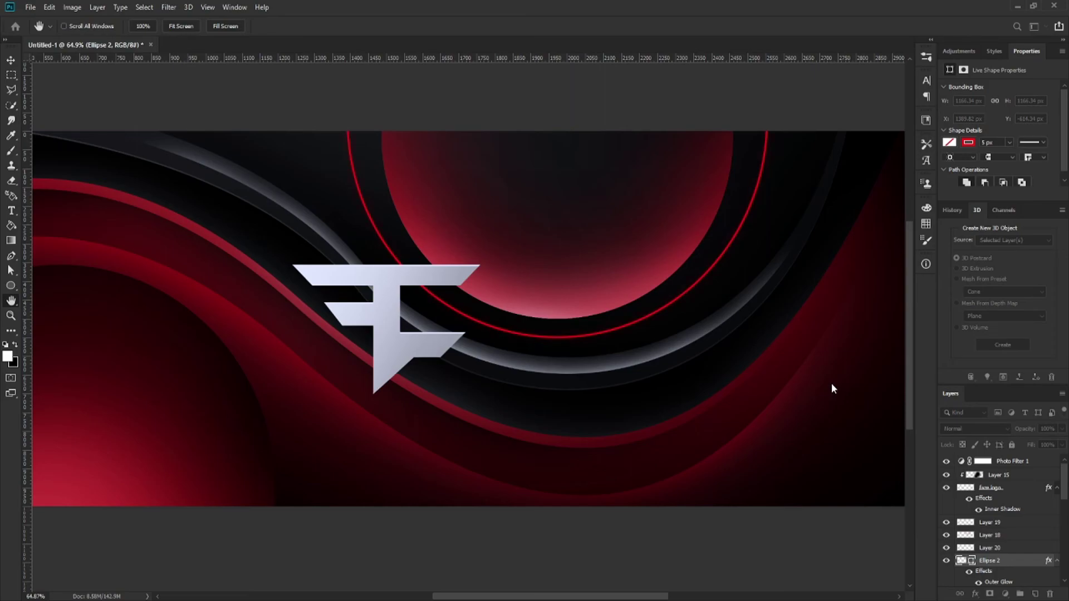
left_click(968, 297)
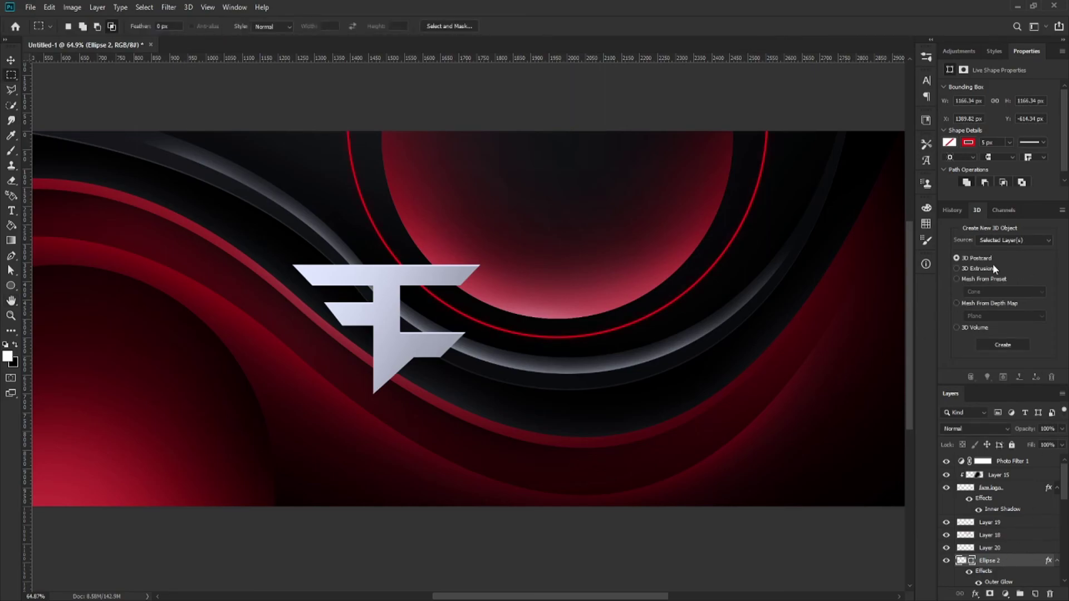
left_click(968, 261)
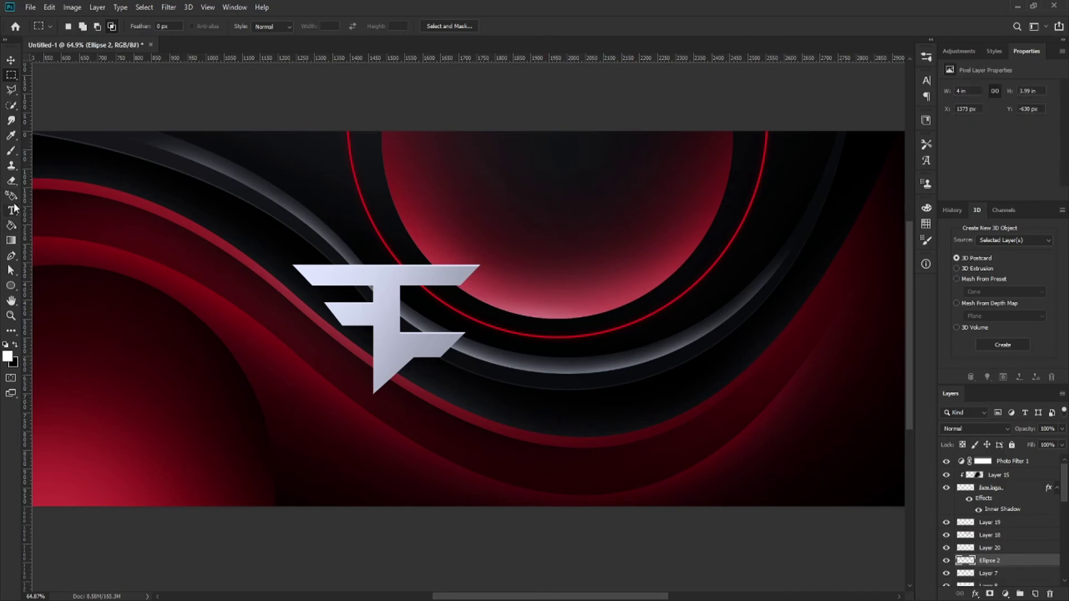
- Try to fade out both upper ends of the red ring with a large soft eraser
left_click(11, 180)
right_click(405, 184, "alt")
mouse_move(374, 165)
left_mouse_down()
mouse_move(334, 148)
mouse_move(370, 131)
left_mouse_up()
scroll(764, 202, "down", 2)
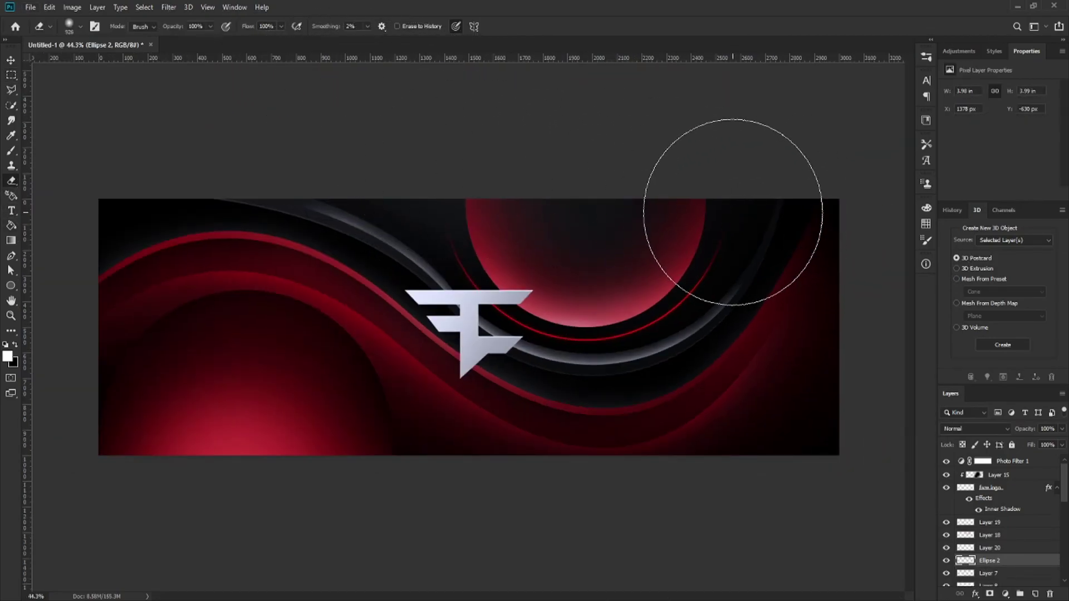
scroll(733, 212, "down", 3)
scroll(740, 346, "up", 2)
scroll(740, 339, "down", 1)
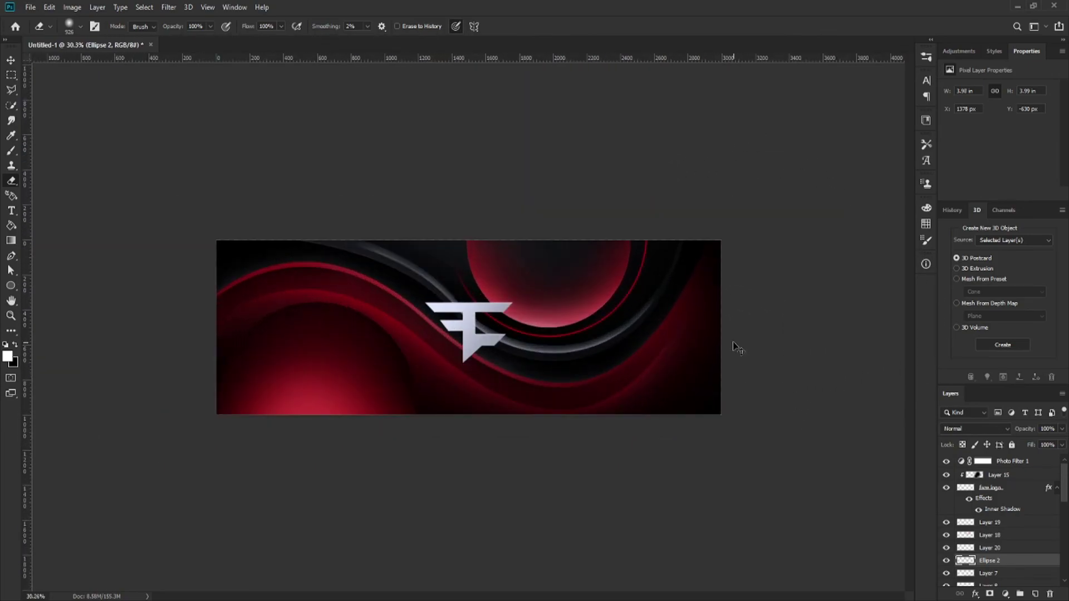
- Erase the right side of the red ring with a very large soft eraser of about 1342 px so it fades out under the circle
right_click(640, 289, "alt")
left_click(667, 284)
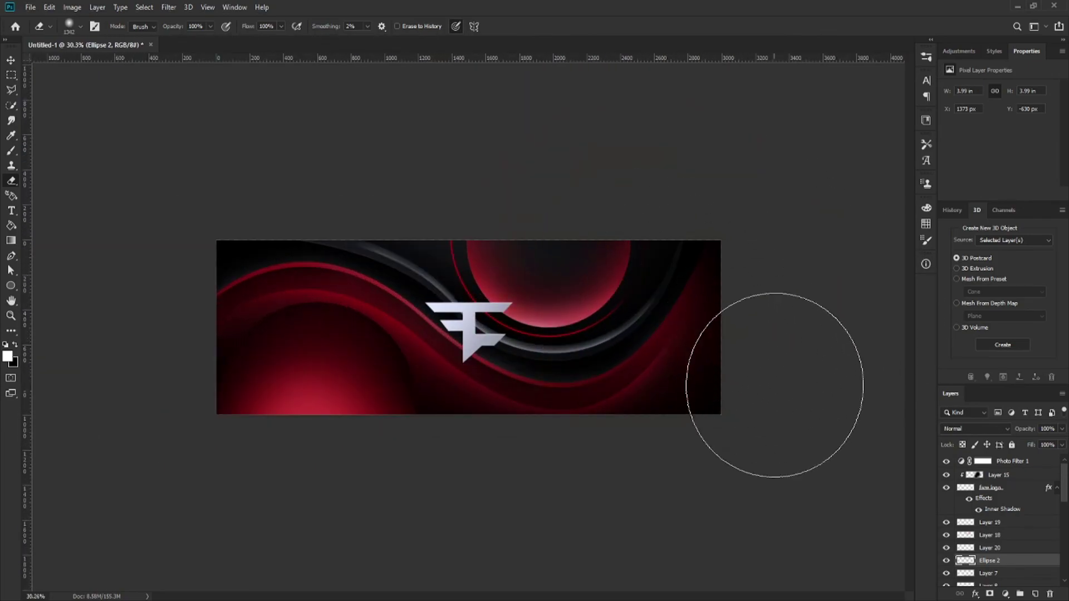
scroll(768, 375, "down", 3)
scroll(733, 401, "up", 2)
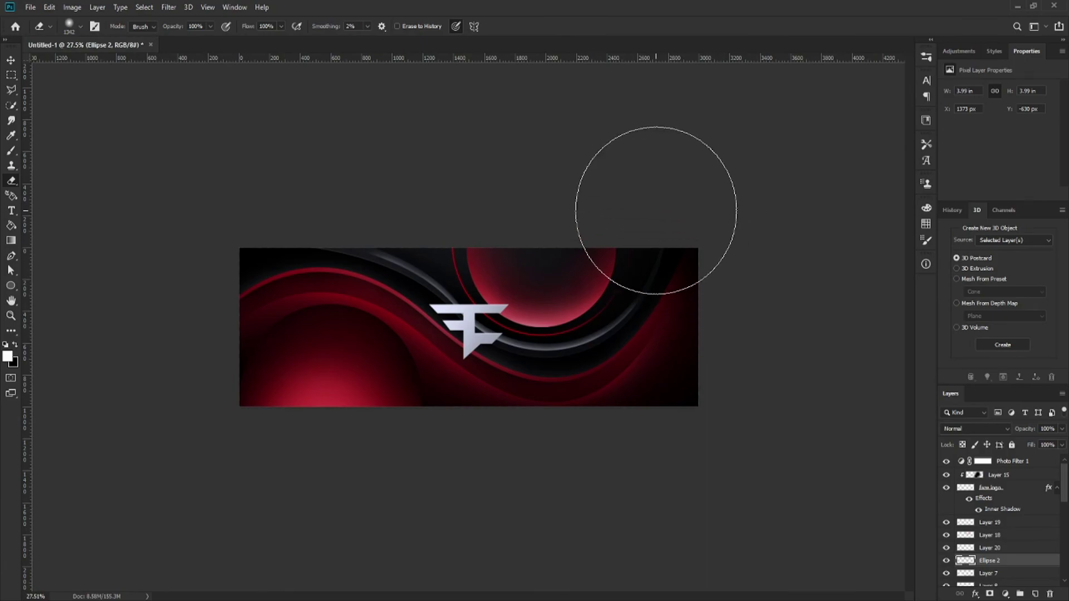
scroll(700, 276, "up", 1)
scroll(494, 317, "up", 1)
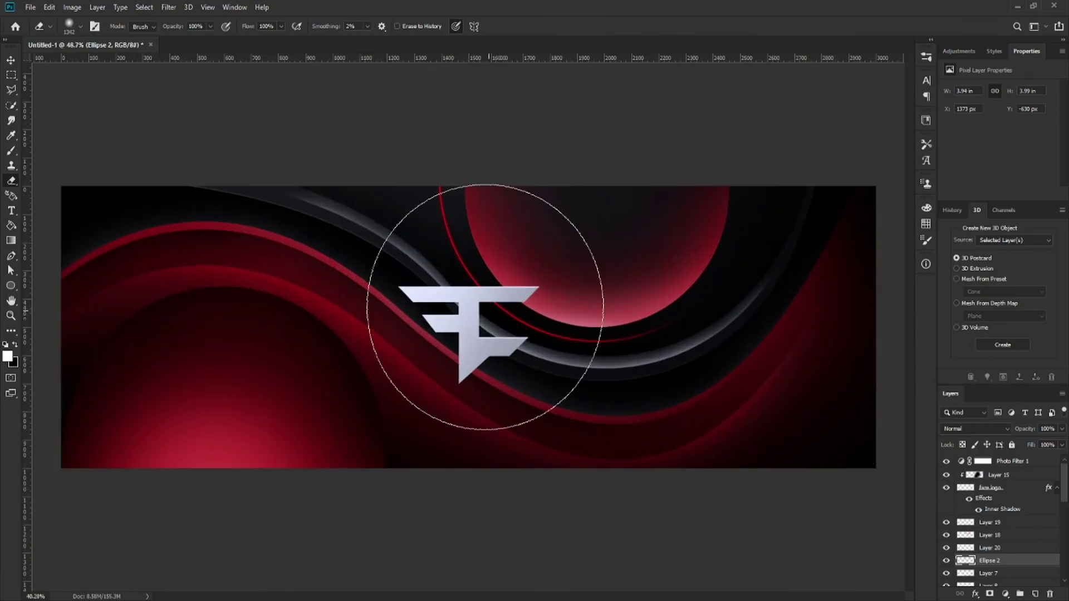
scroll(484, 320, "down", 2)
scroll(721, 356, "down", 1)
scroll(710, 377, "up", 3)
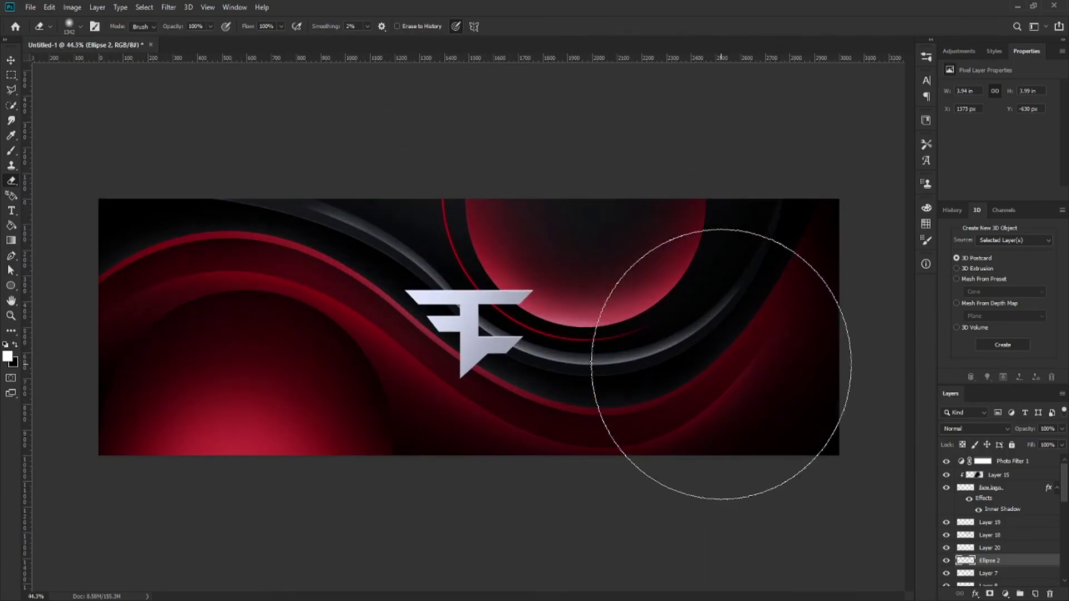
scroll(722, 365, "up", 1)
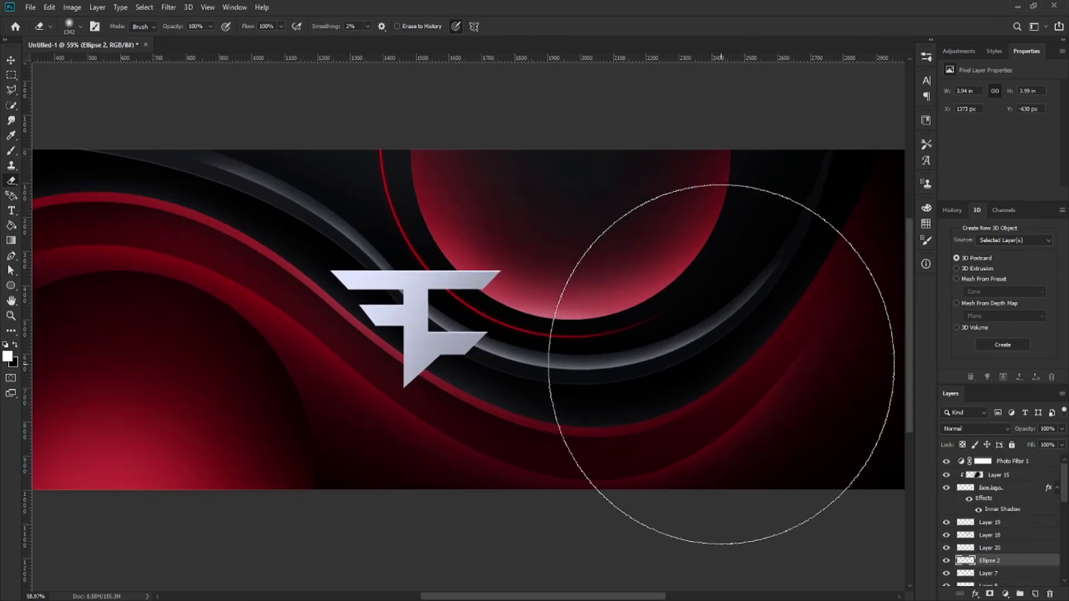
- Add a Drop Shadow effect to the FaZe logo layer
left_click(1000, 490)
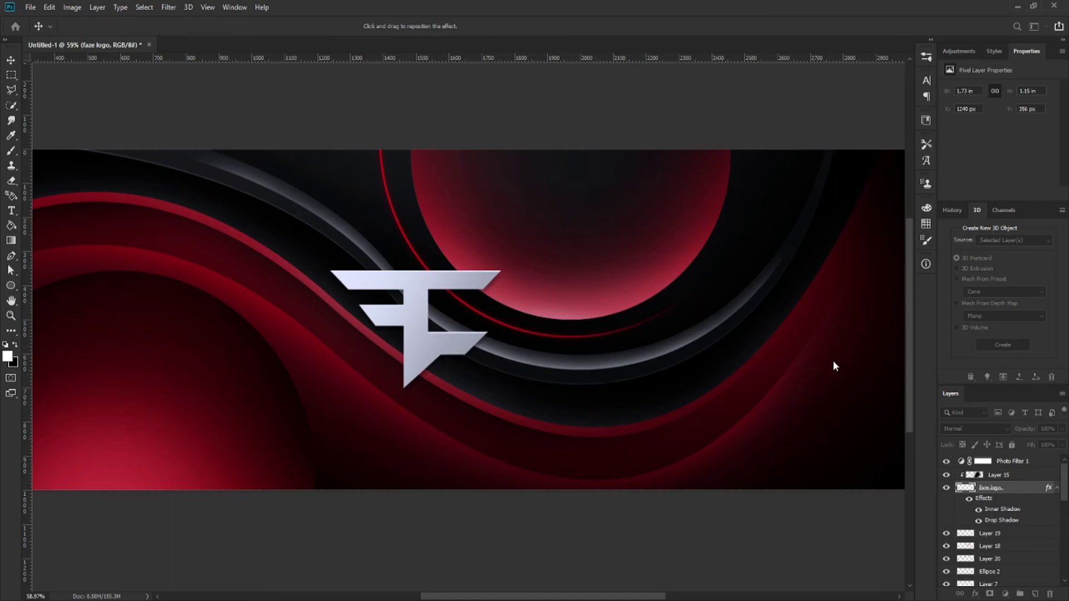
key("e")
scroll(604, 351, "down", 3)
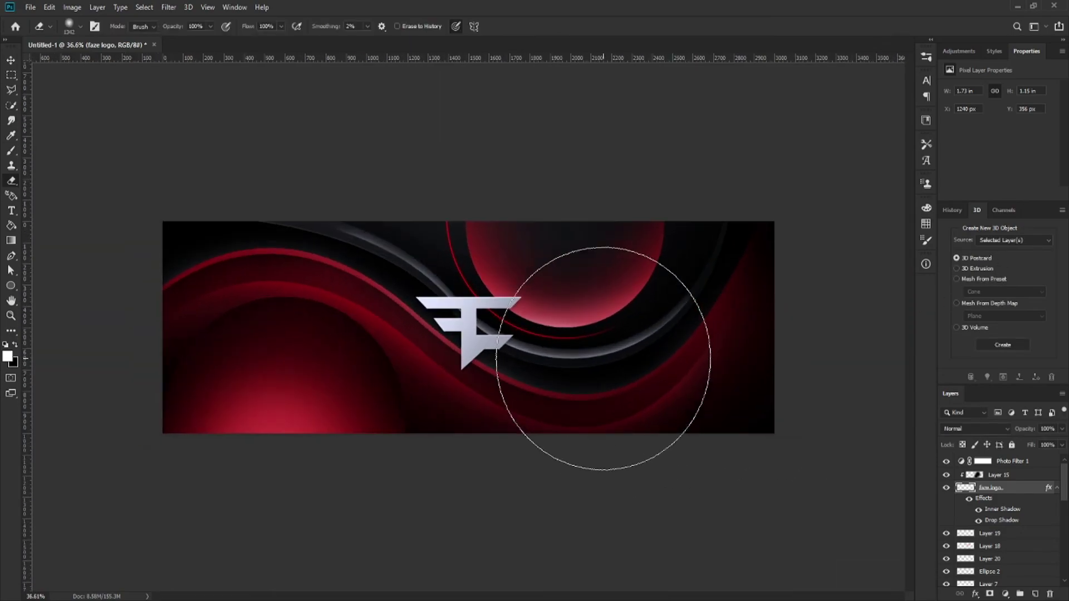
left_click(11, 75)
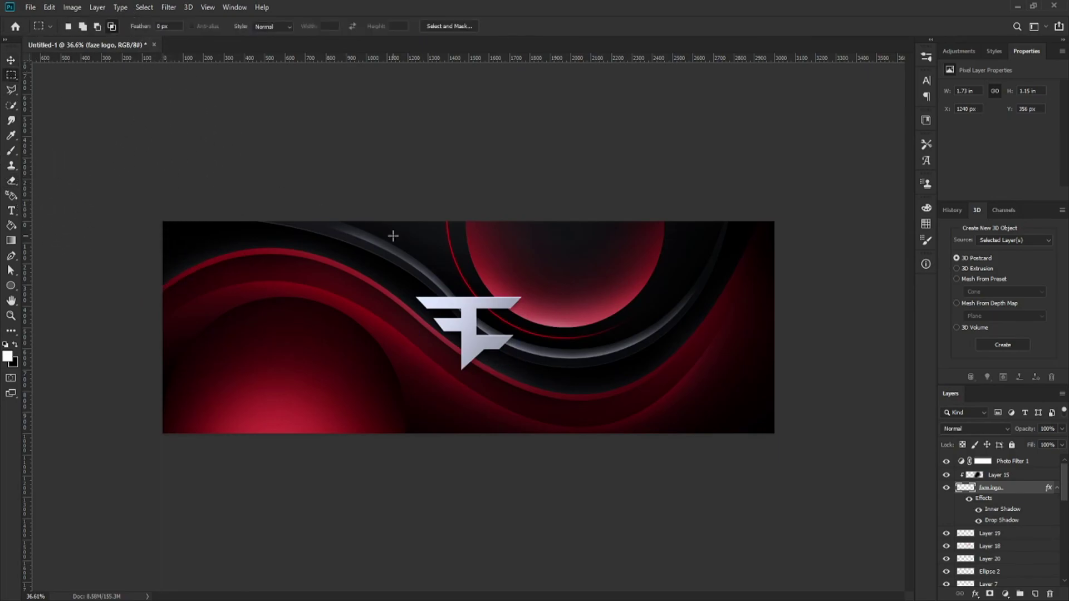